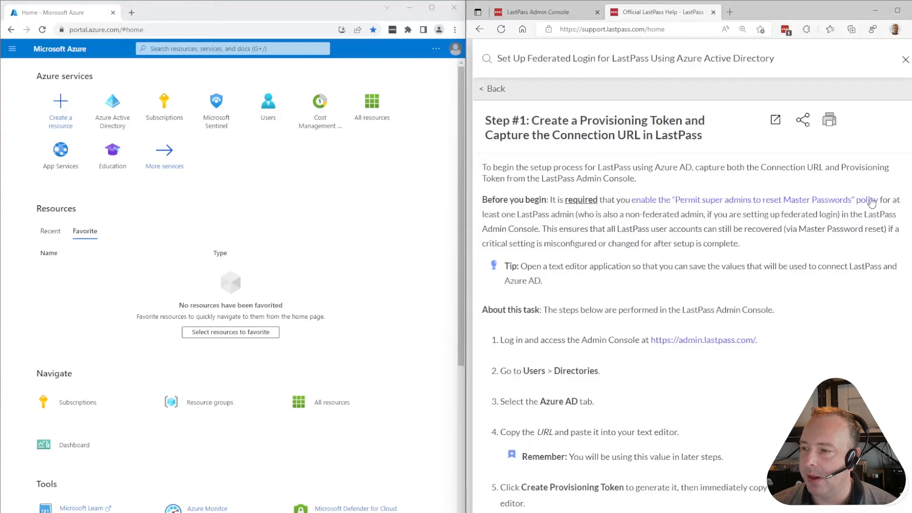
# Search LastPass general policies for 'reset' in all statuses and confirm super-admin master password reset is enabled
pyautogui.click(544, 10)
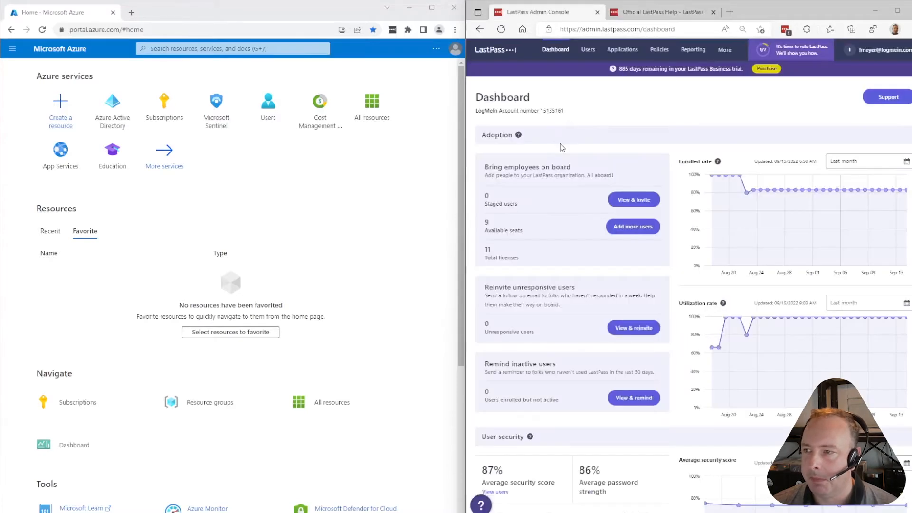
pyautogui.click(660, 49)
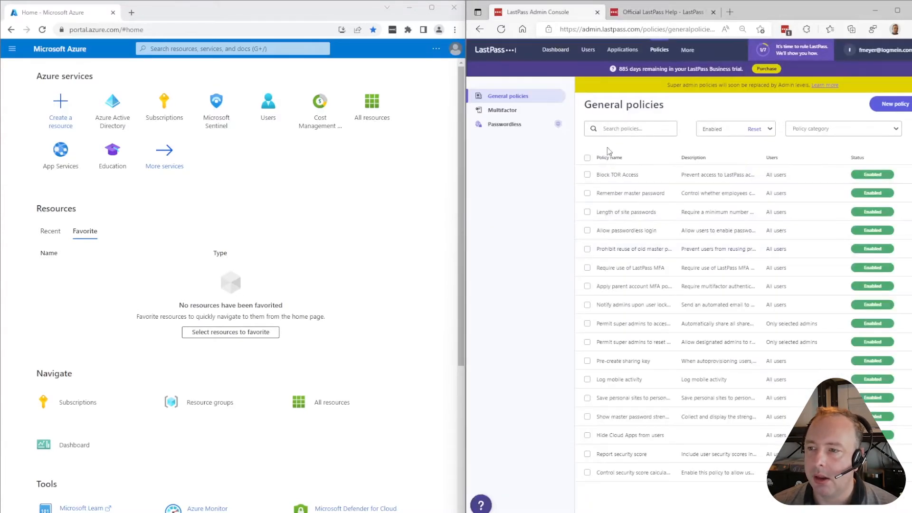
pyautogui.click(612, 132)
pyautogui.write('rese')
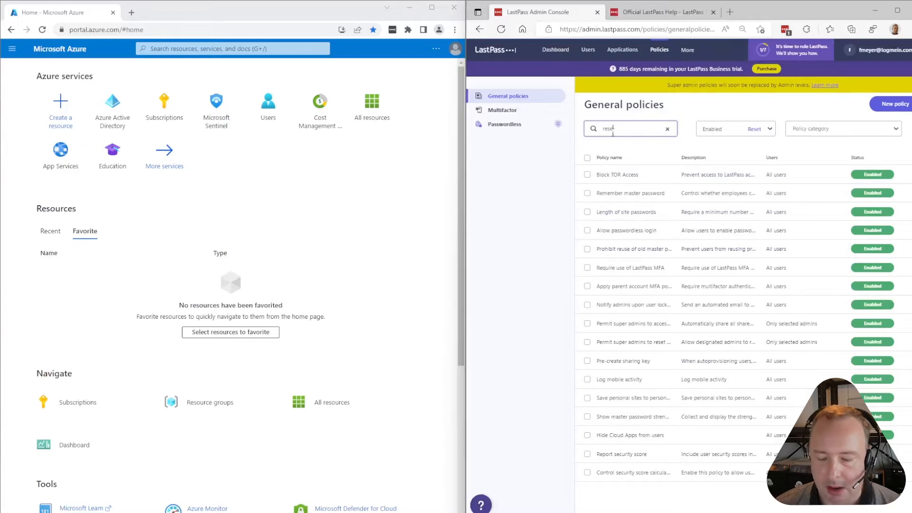
pyautogui.write('t')
pyautogui.click(755, 129)
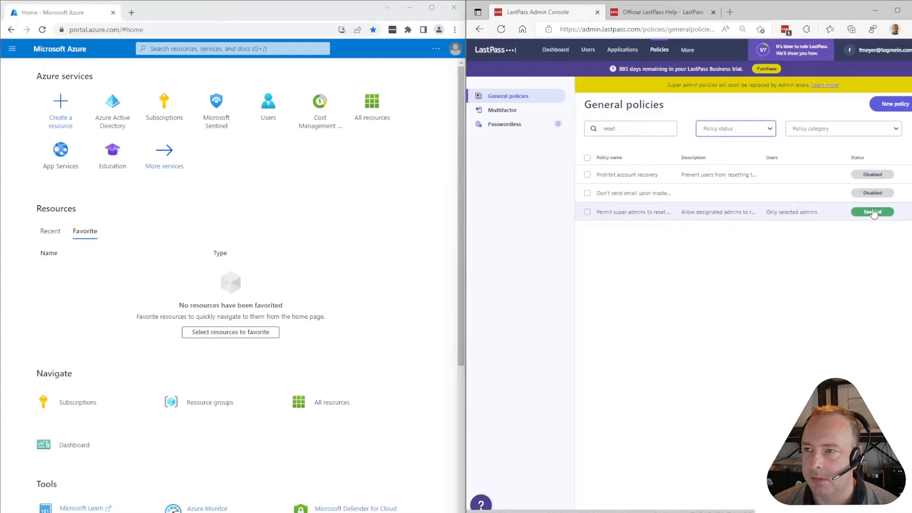
pyautogui.click(628, 16)
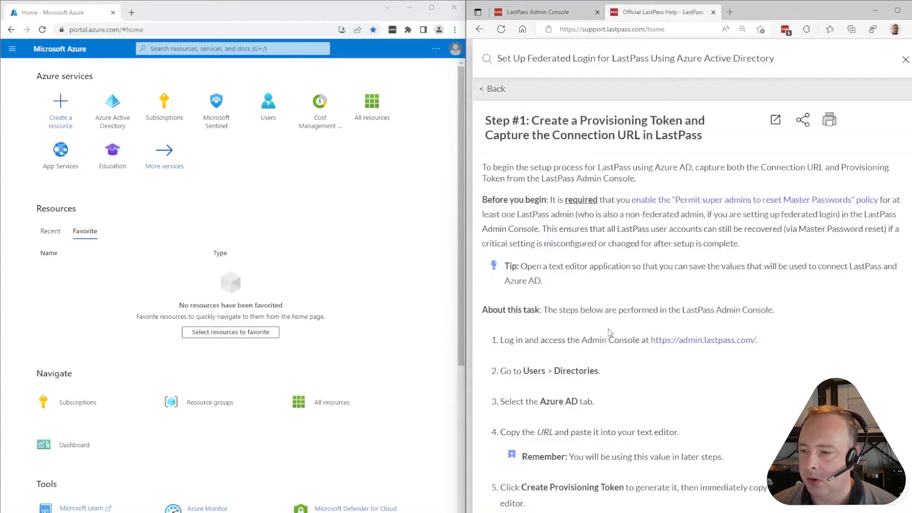
# Reset the Azure AD provisioning token on the LastPass Users > Directories page
pyautogui.moveTo(503, 370); pyautogui.dragTo(578, 370)
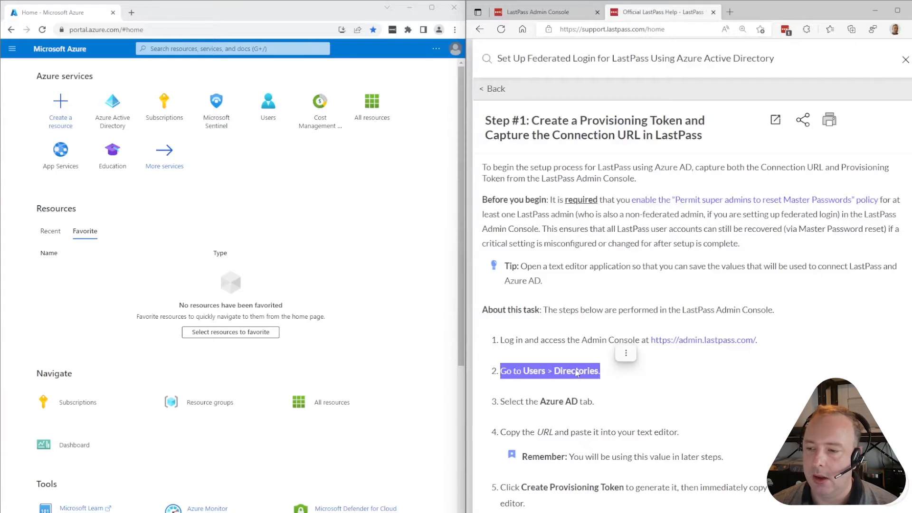
pyautogui.click(553, 352)
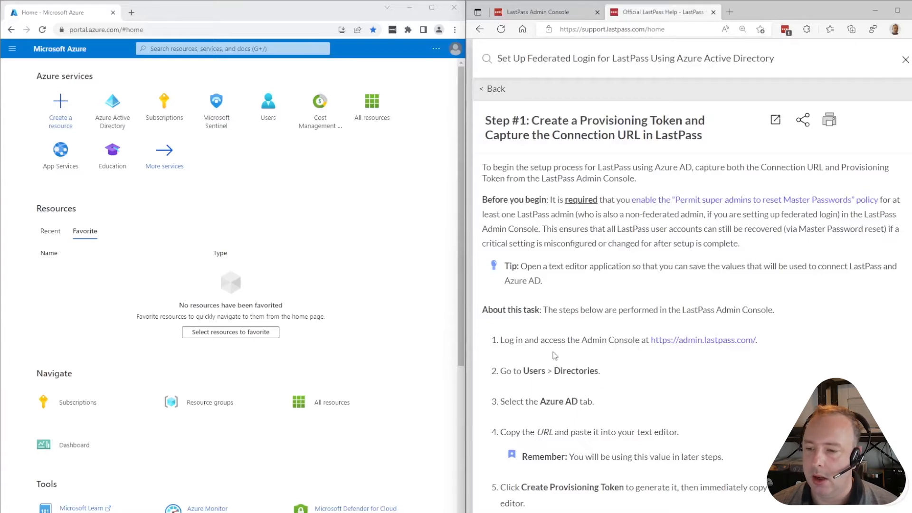
pyautogui.click(545, 12)
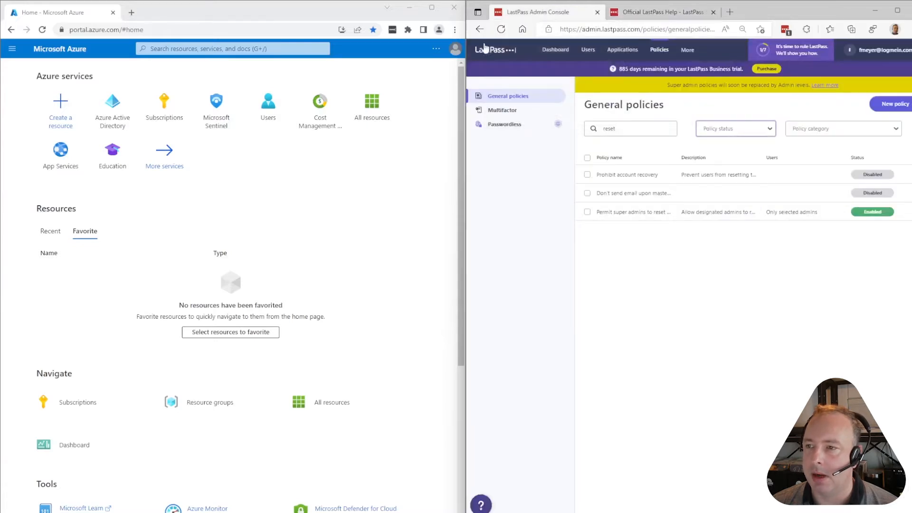
pyautogui.click(588, 50)
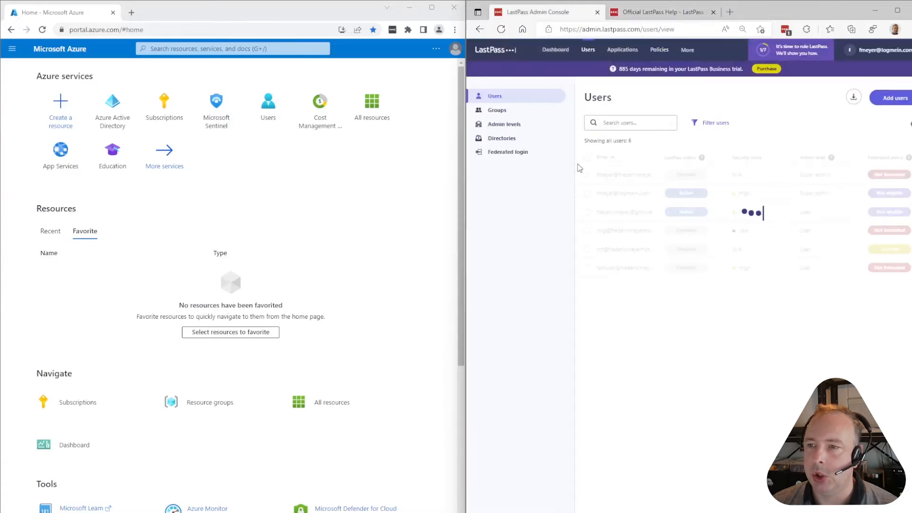
pyautogui.click(499, 139)
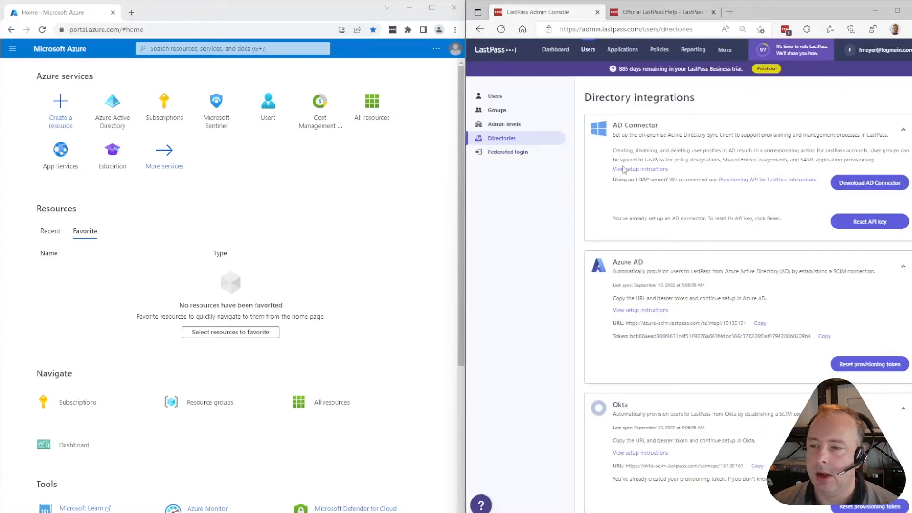
pyautogui.scroll(-1, 727, 237)
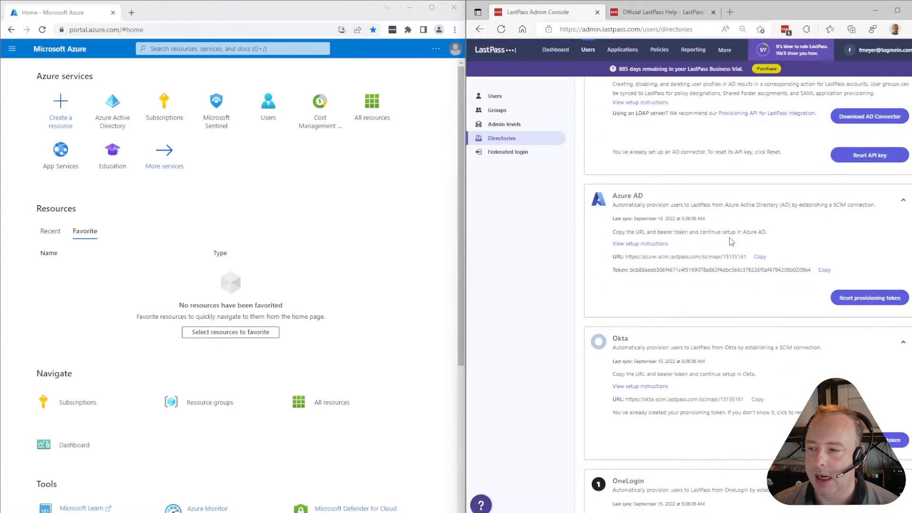
pyautogui.click(879, 300)
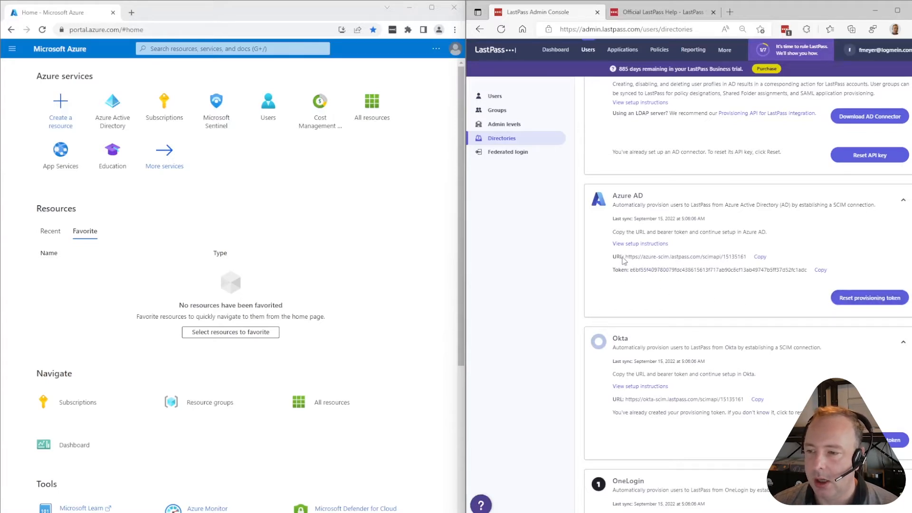
# Select the Azure AD connection URL and copy the new provisioning token
pyautogui.moveTo(625, 257); pyautogui.dragTo(745, 256)
pyautogui.click(640, 277)
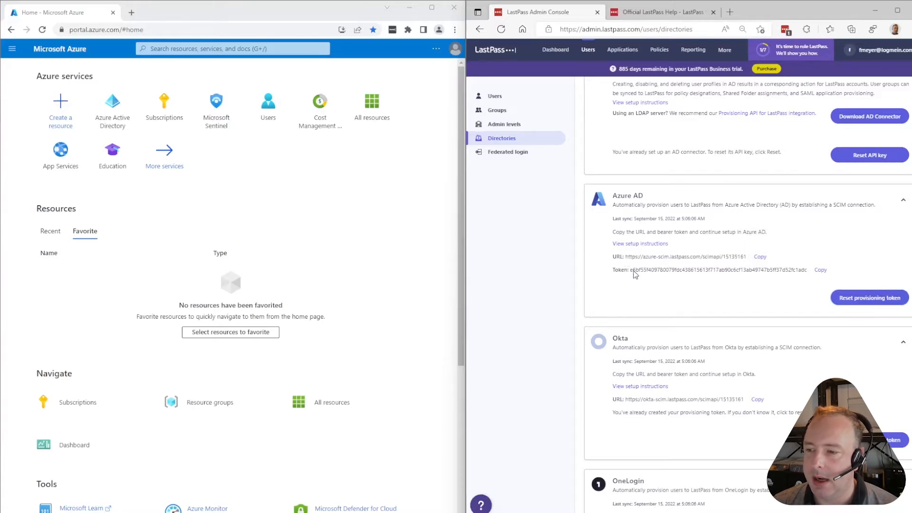
pyautogui.moveTo(634, 275); pyautogui.dragTo(814, 275)
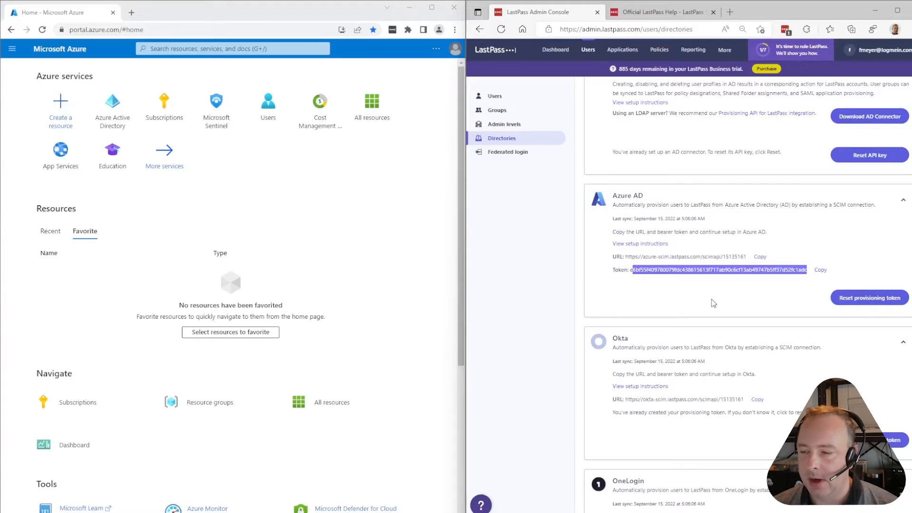
pyautogui.click(658, 275)
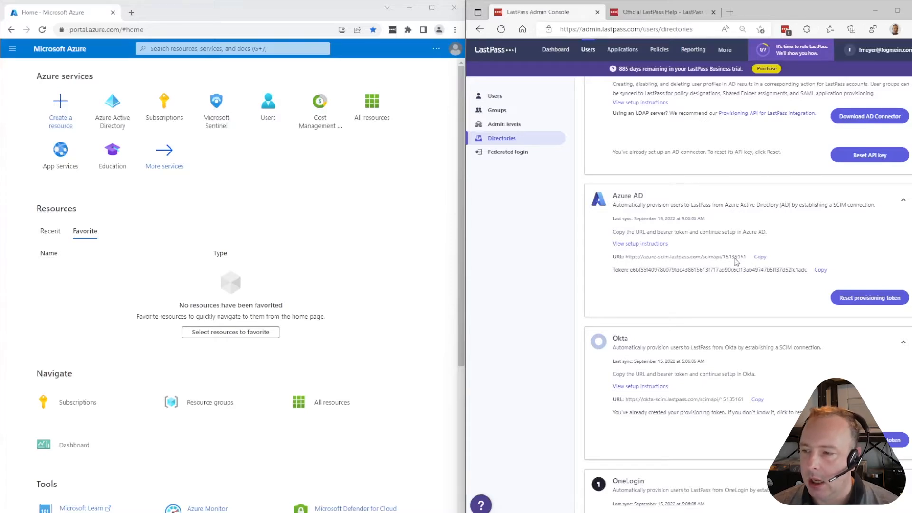
pyautogui.moveTo(723, 260); pyautogui.dragTo(746, 263)
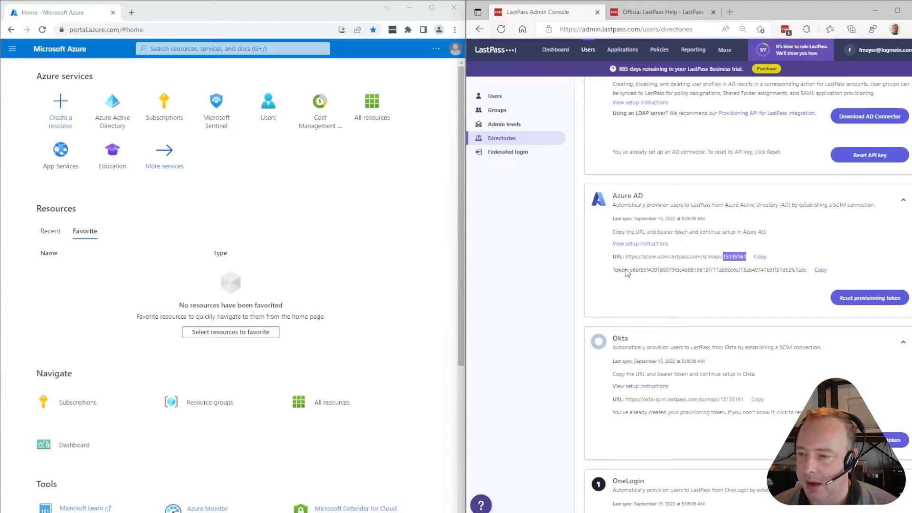
pyautogui.moveTo(630, 270); pyautogui.dragTo(807, 284)
pyautogui.click(821, 270)
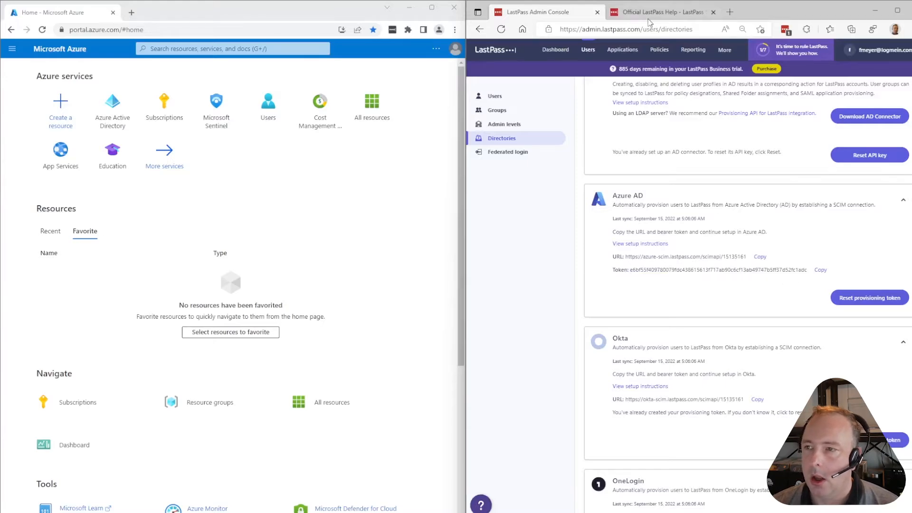
# Open the next help article, 'Step #2: Configure the Provisioning App for LastPass in Azure AD'
pyautogui.click(663, 11)
pyautogui.scroll(-1, 727, 188)
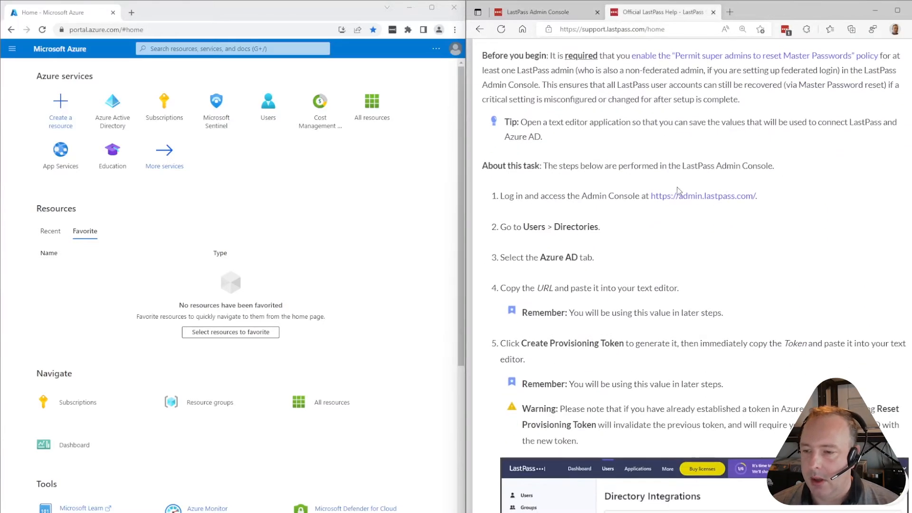
pyautogui.scroll(-3, 680, 192)
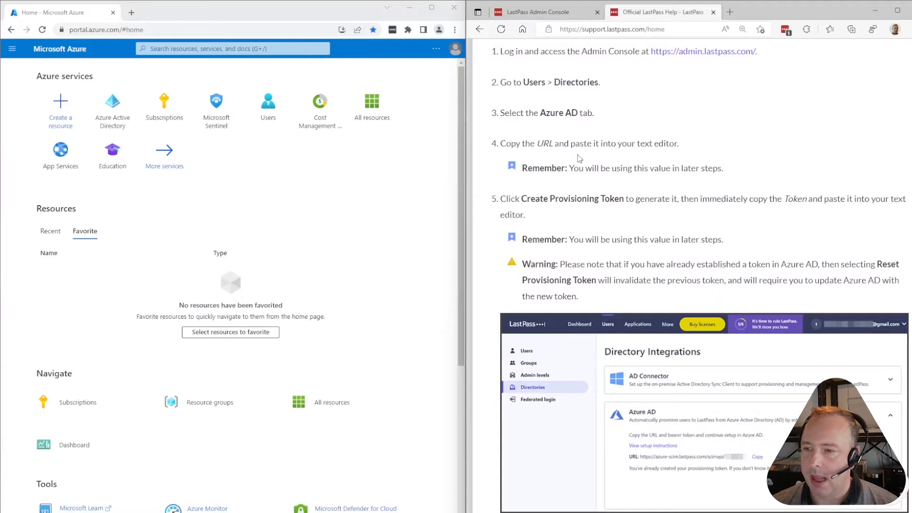
pyautogui.scroll(-3, 617, 194)
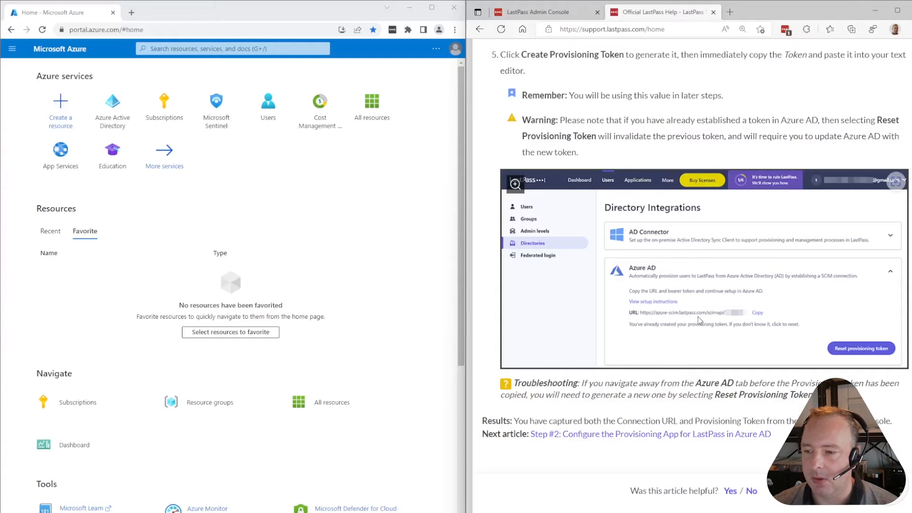
pyautogui.scroll(-2, 700, 321)
pyautogui.scroll(-3, 716, 326)
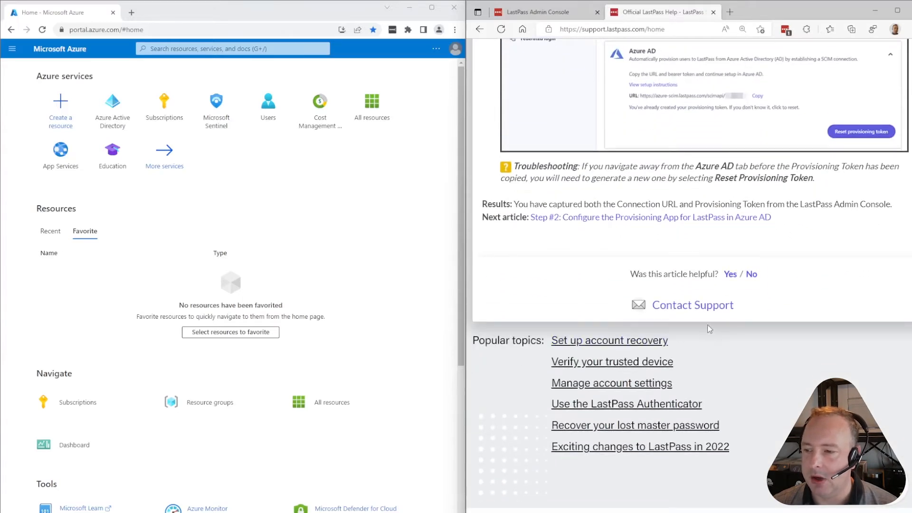
pyautogui.click(579, 218)
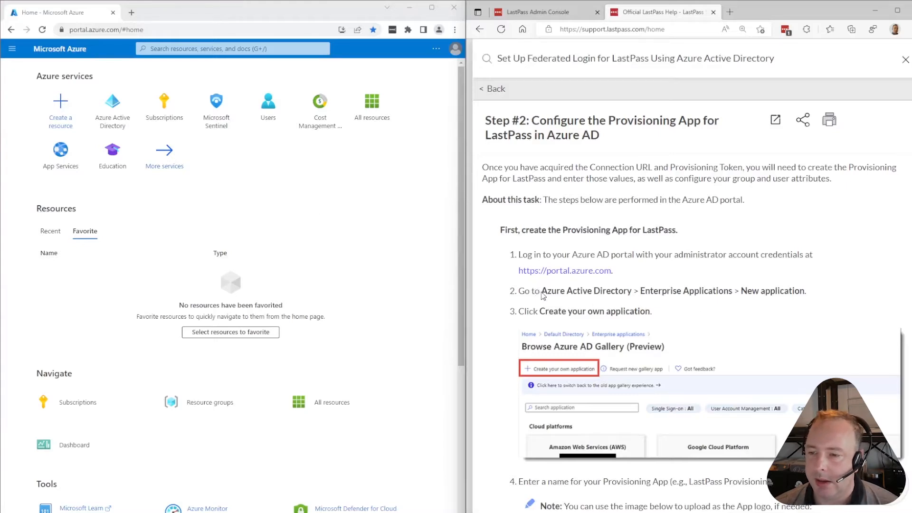
pyautogui.moveTo(543, 295); pyautogui.dragTo(635, 292)
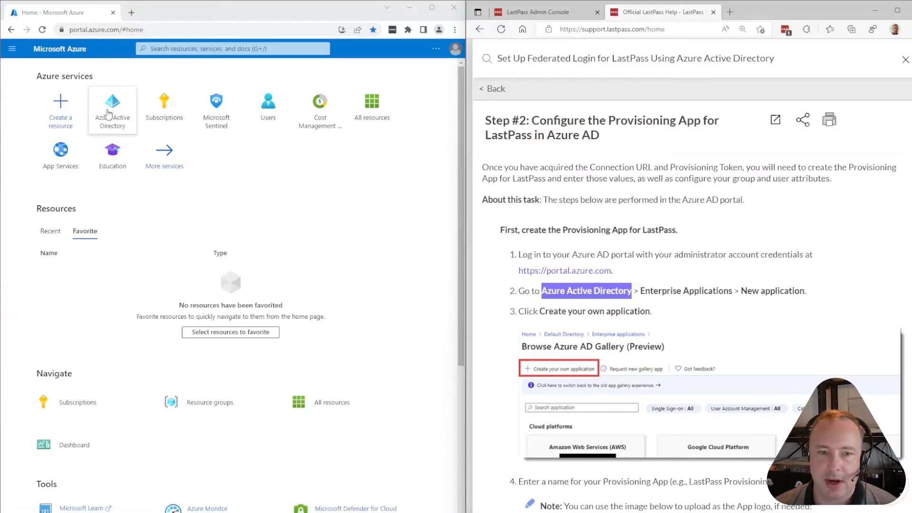
# Go to Azure Active Directory > Enterprise applications > New application > Create your own application
pyautogui.click(109, 113)
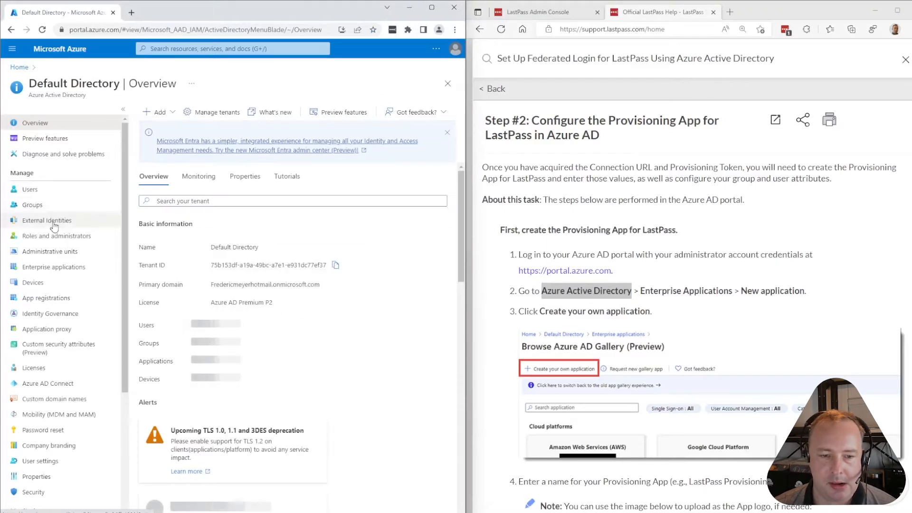
pyautogui.click(50, 268)
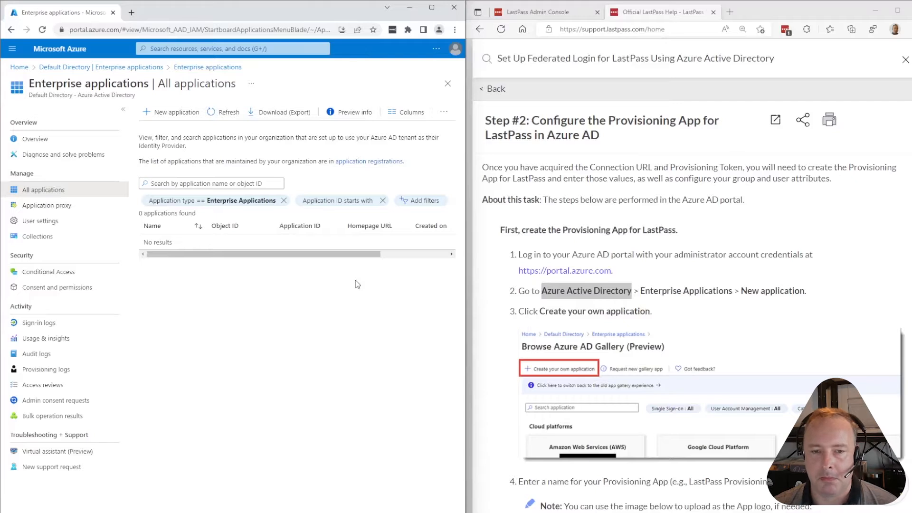
pyautogui.click(176, 113)
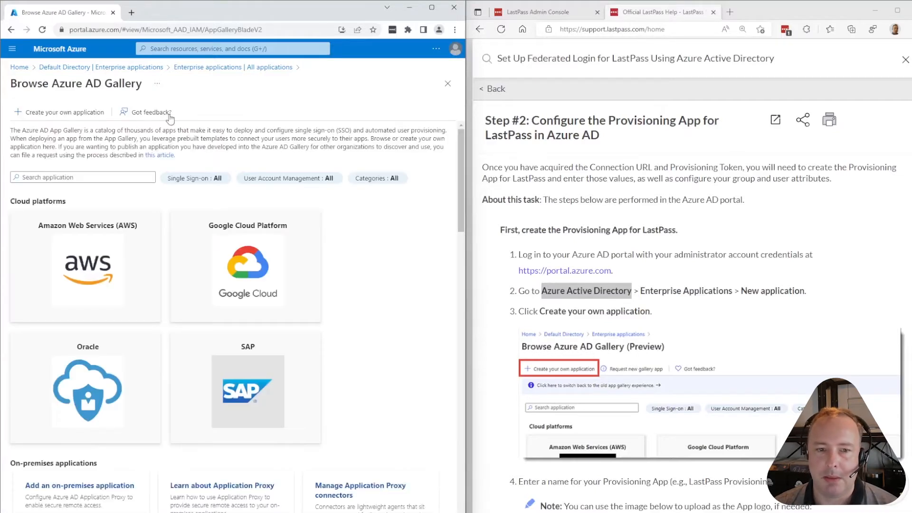
pyautogui.scroll(-2, 618, 228)
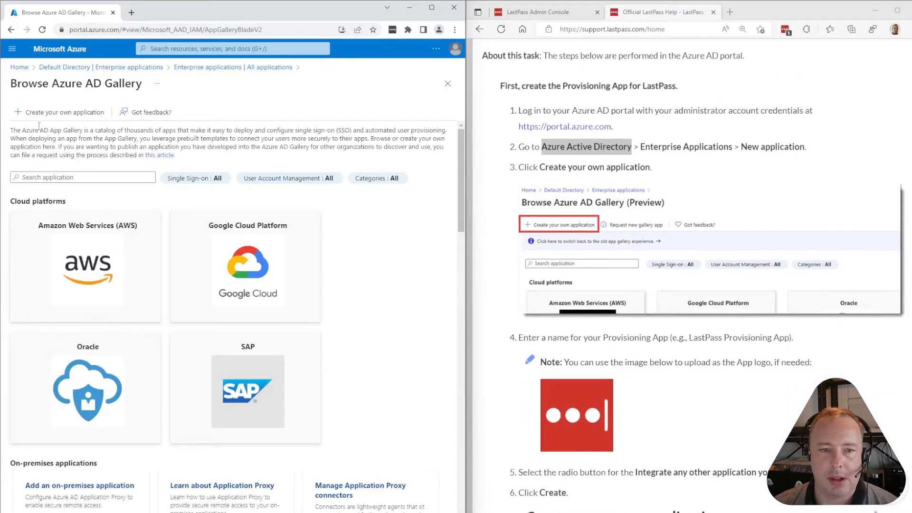
pyautogui.click(49, 114)
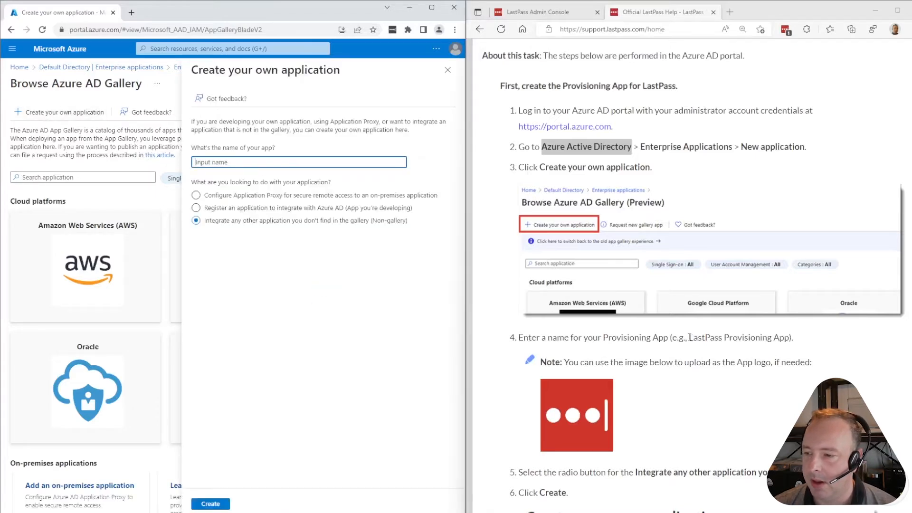
# Paste 'LastPass Provisioning App' as the app name, then open and close the suggested Agile Provisioning app
pyautogui.moveTo(690, 337)
pyautogui.mouseDown()
pyautogui.moveTo(791, 339)
pyautogui.moveTo(690, 338)
pyautogui.mouseUp()
pyautogui.hotkey('ctrl', 'c')
pyautogui.click(262, 162)
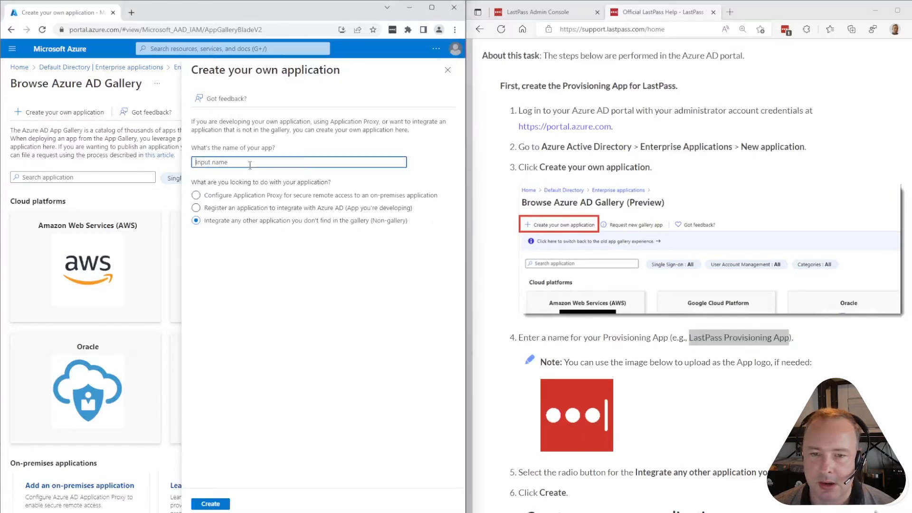
pyautogui.hotkey('ctrl', 'v')
pyautogui.moveTo(196, 163); pyautogui.dragTo(235, 162)
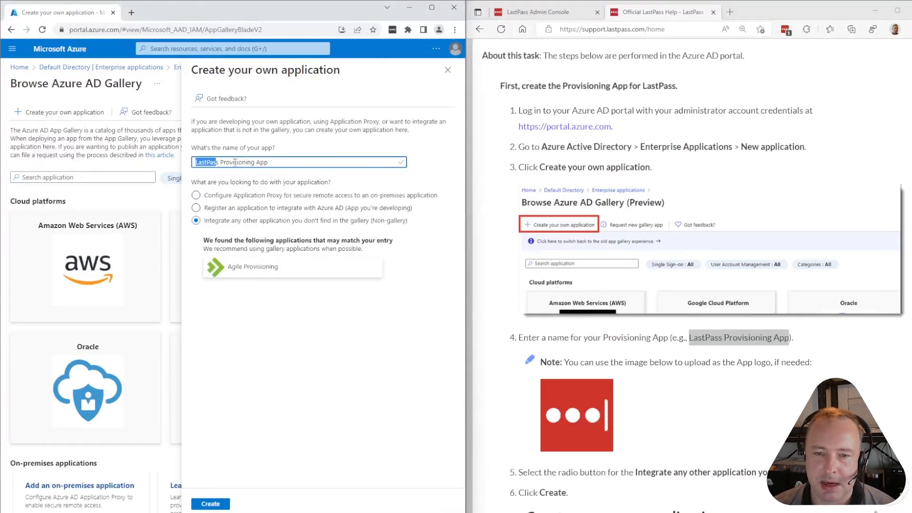
pyautogui.click(295, 149)
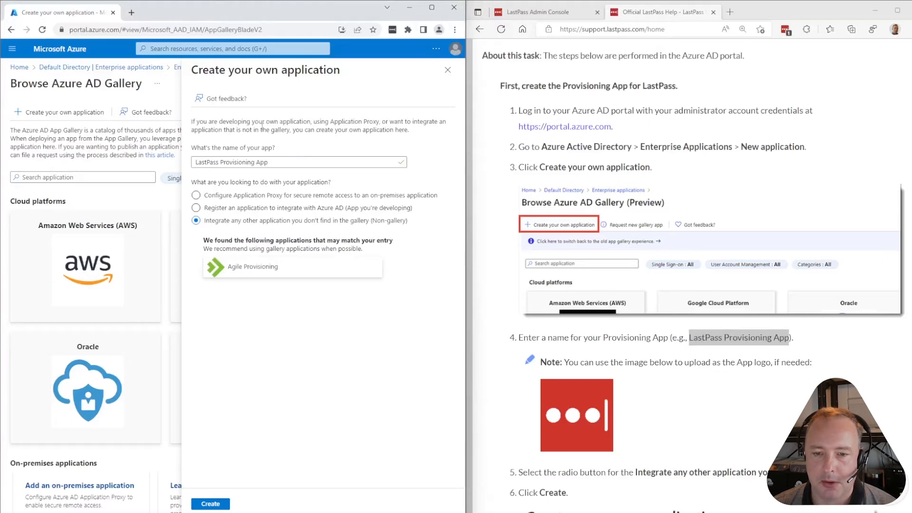
pyautogui.scroll(-2, 573, 298)
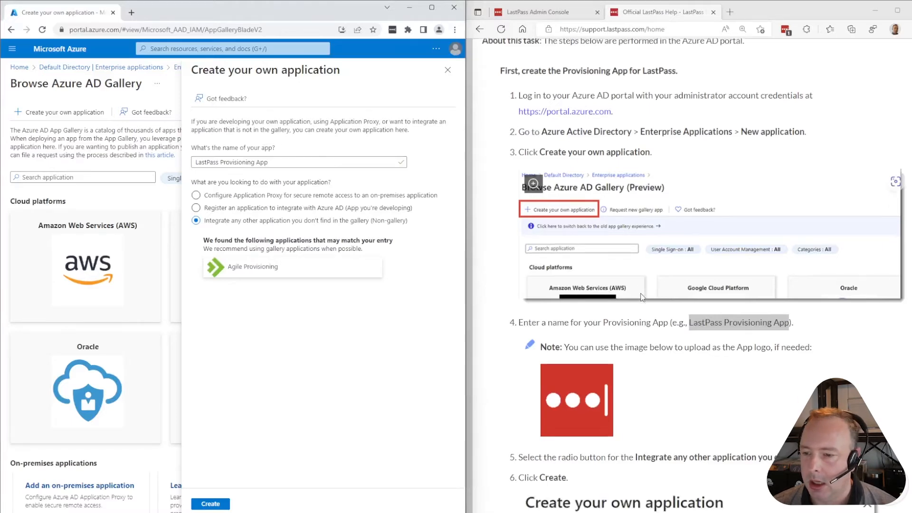
pyautogui.scroll(-2, 632, 290)
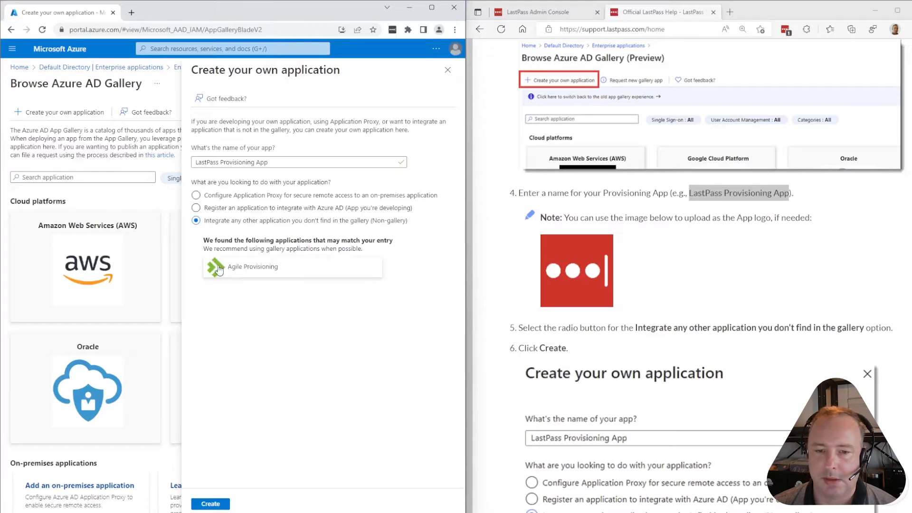
pyautogui.click(235, 270)
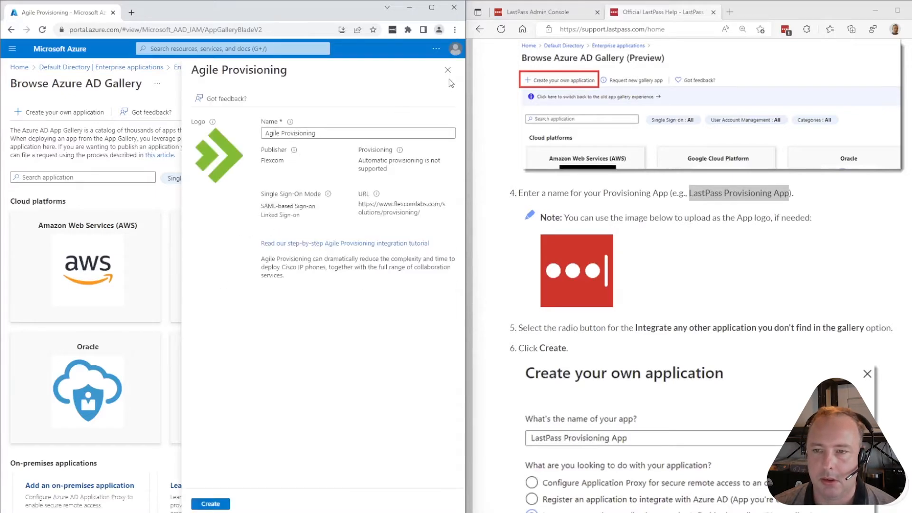
pyautogui.click(448, 71)
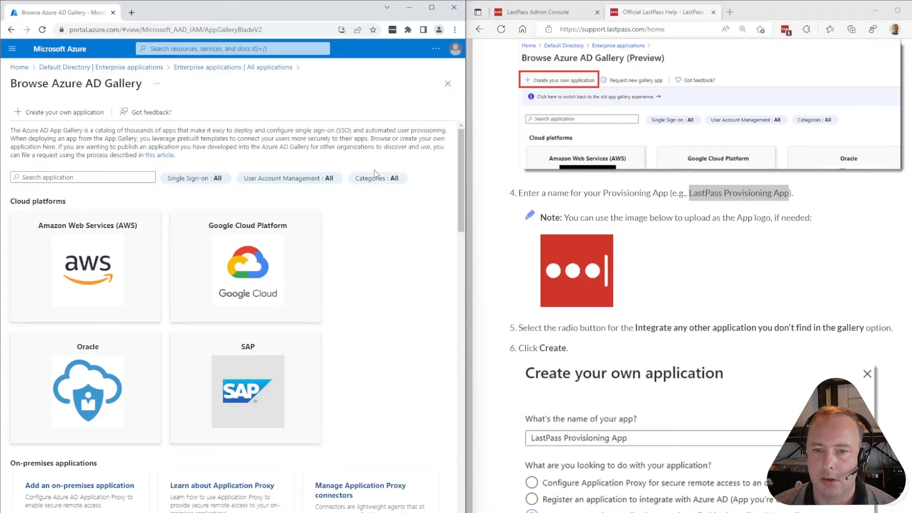
# Re-enter 'LastPass Provisioning App' and create it as a non-gallery application
pyautogui.click(67, 112)
pyautogui.hotkey('ctrl', 'v')
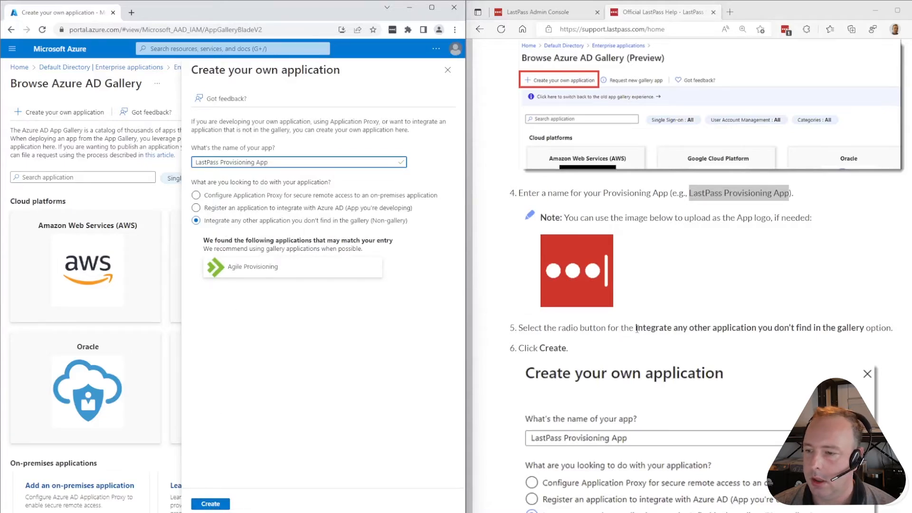
pyautogui.moveTo(637, 329); pyautogui.dragTo(863, 328)
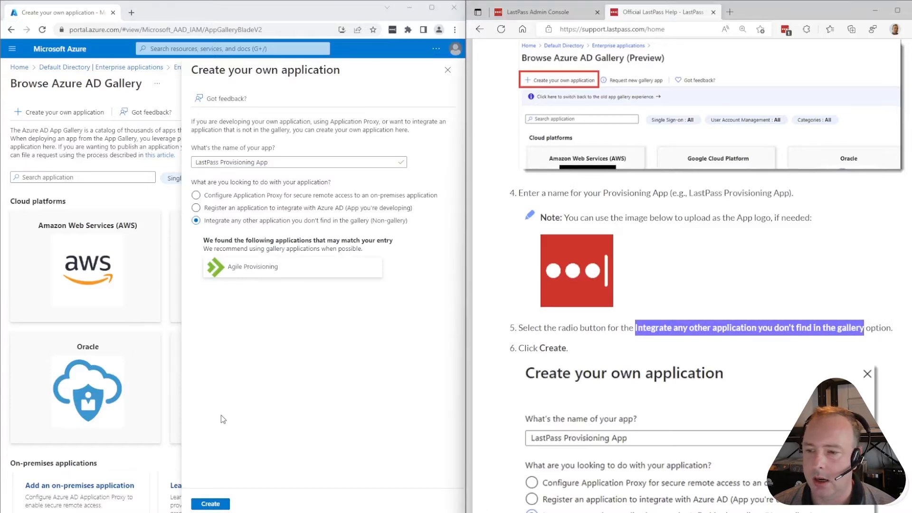
pyautogui.click(210, 504)
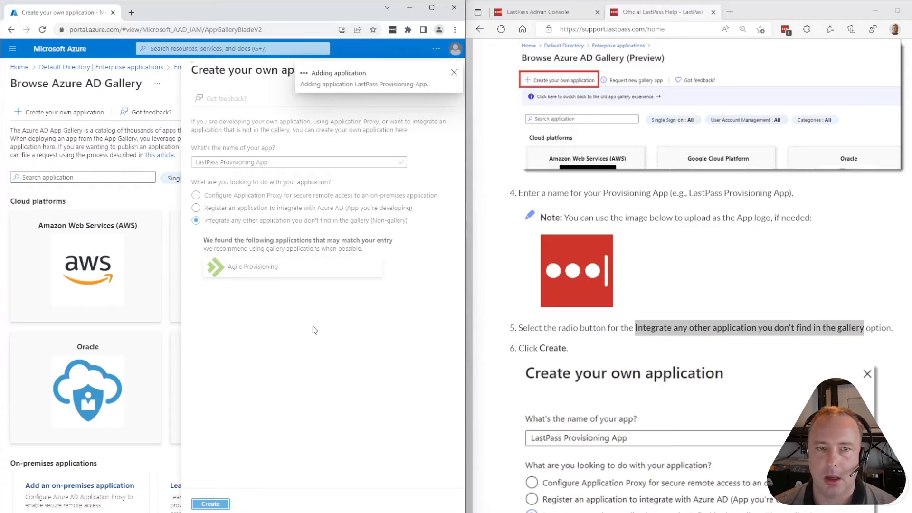
# Scroll the LastPass help article to steps 7–11 on Automatic provisioning and Admin Credentials
pyautogui.scroll(-3, 763, 298)
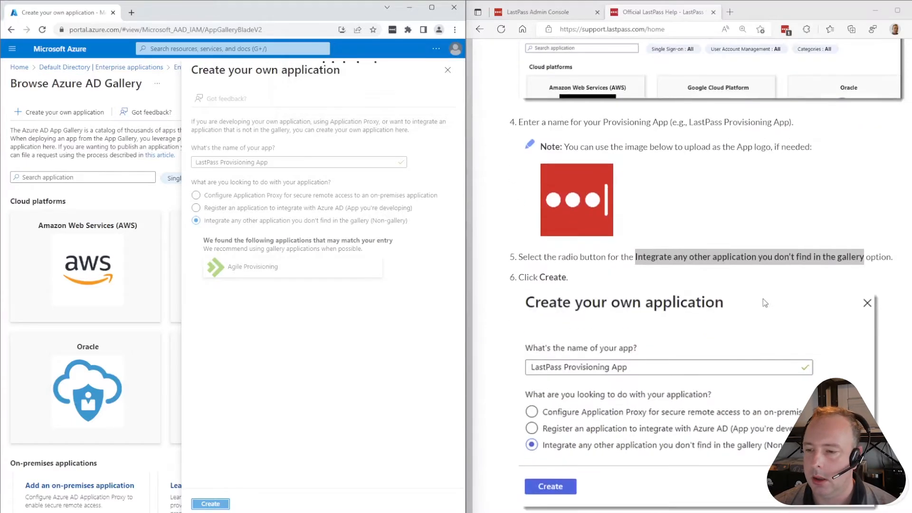
pyautogui.scroll(-2, 760, 301)
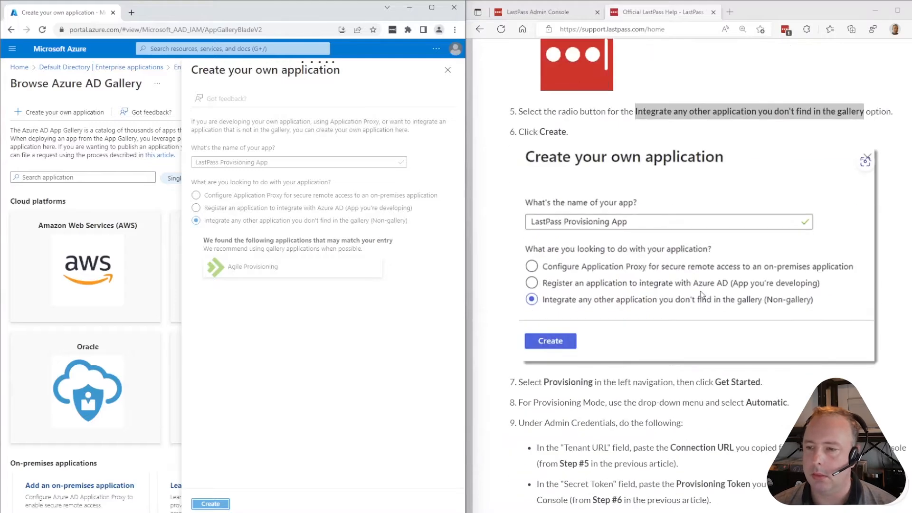
pyautogui.scroll(-2, 692, 363)
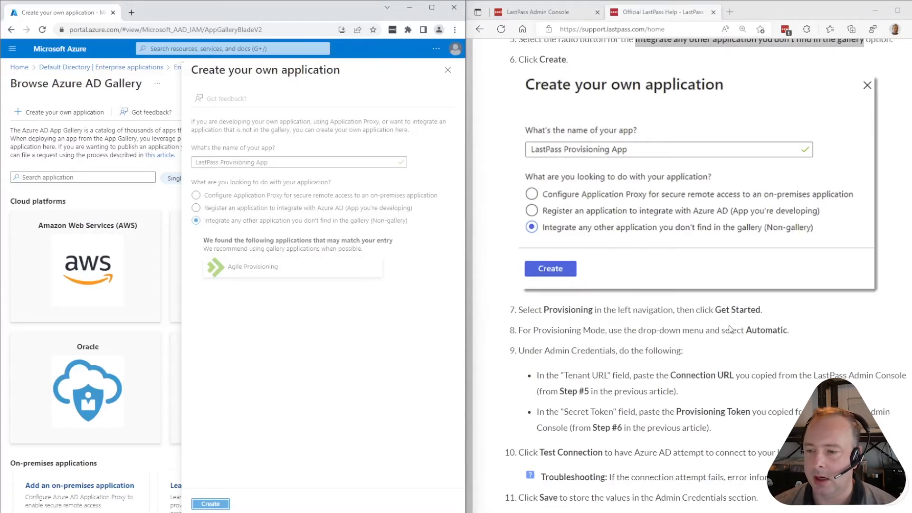
pyautogui.scroll(-2, 731, 327)
pyautogui.scroll(-2, 696, 315)
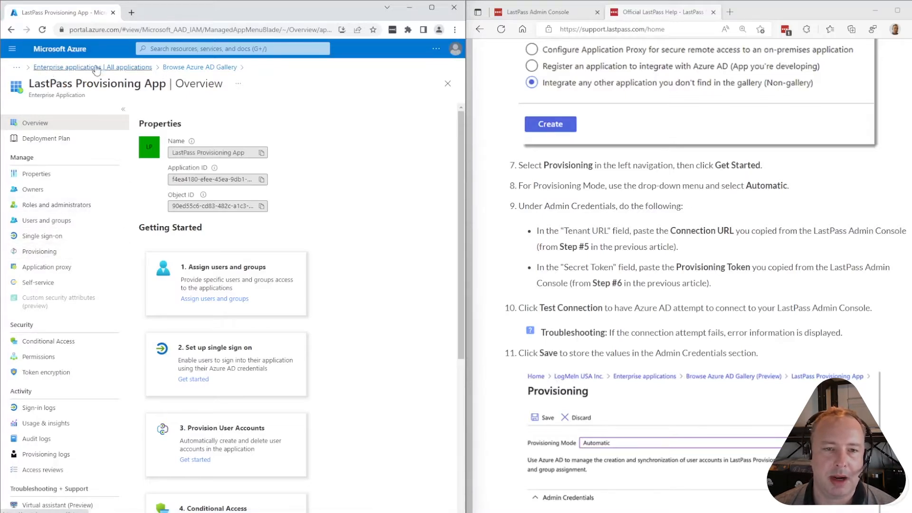
# Set LastPass Provisioning App's Provisioning Mode to Automatic from the Provisioning page
pyautogui.click(40, 256)
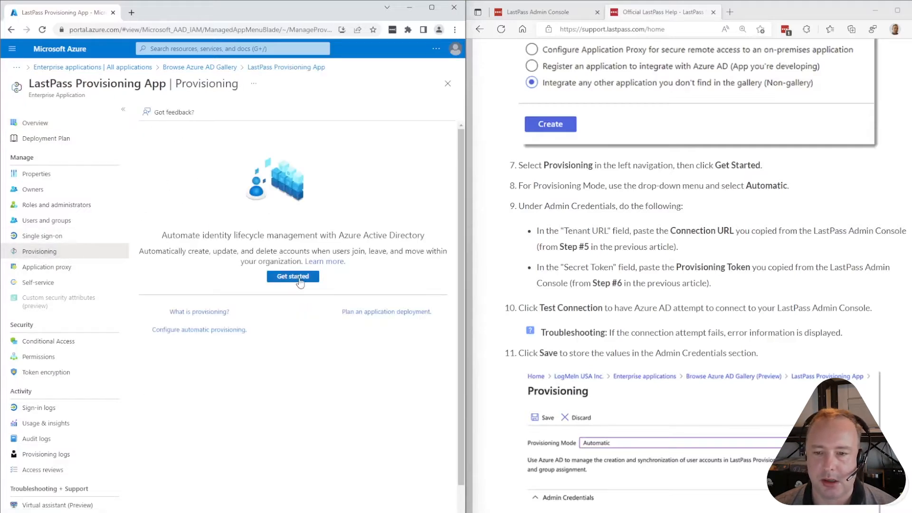
pyautogui.click(300, 282)
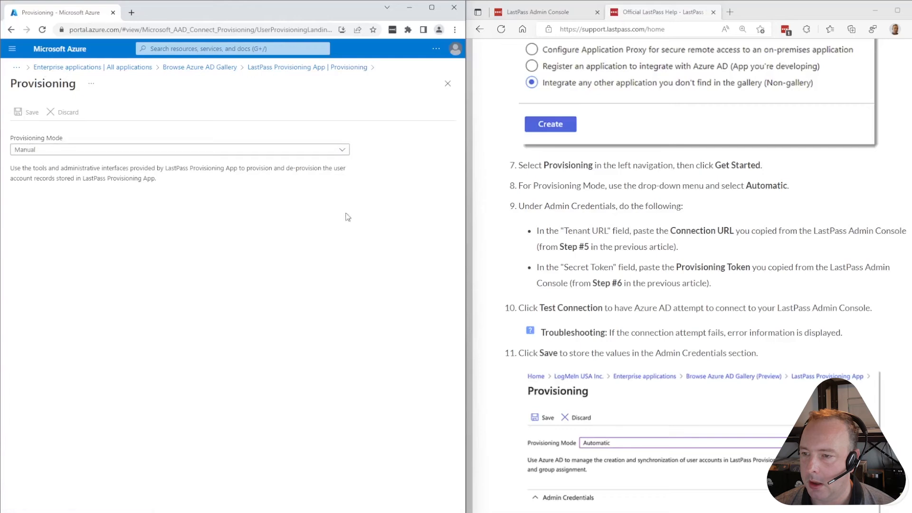
pyautogui.click(97, 153)
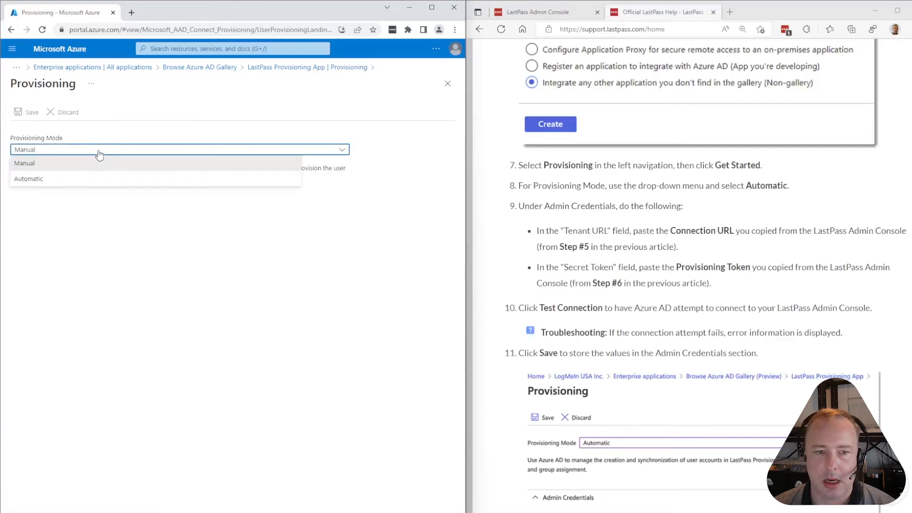
pyautogui.click(76, 179)
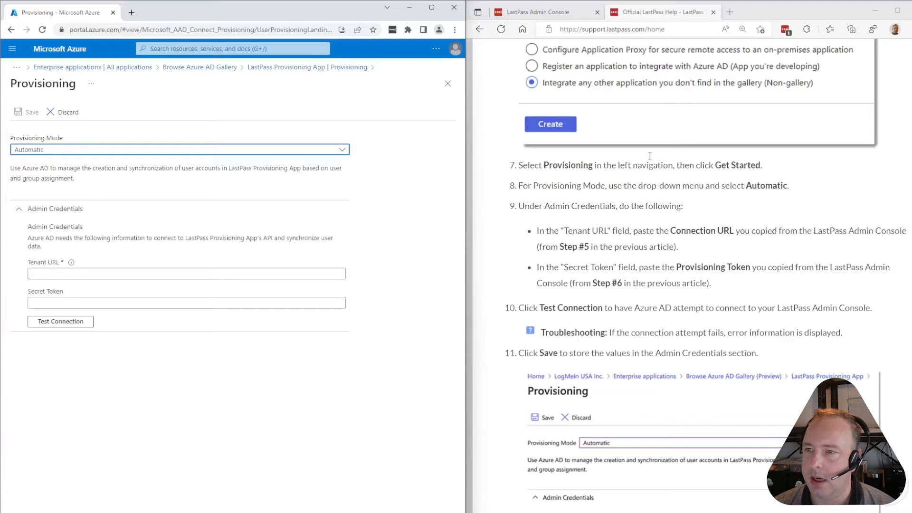
pyautogui.click(533, 15)
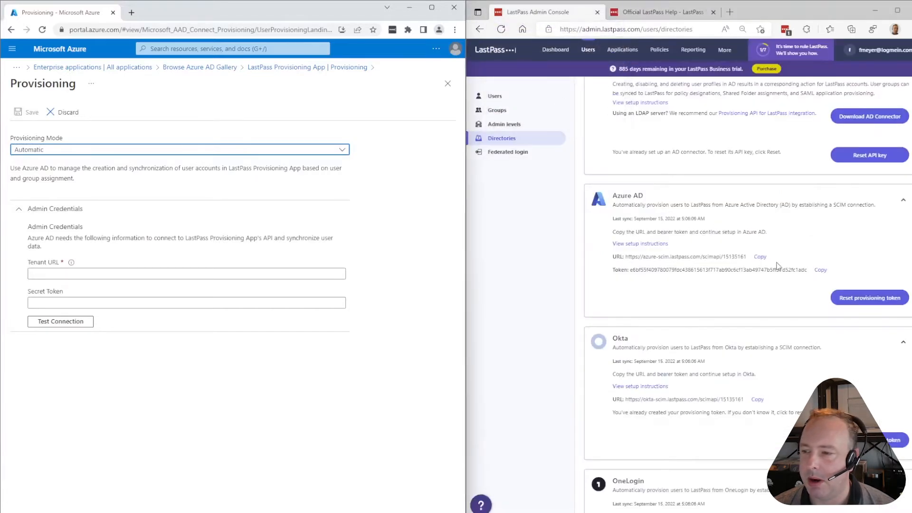
# Paste the LastPass SCIM URL as Tenant URL and the token as Secret Token, then test the connection
pyautogui.click(760, 258)
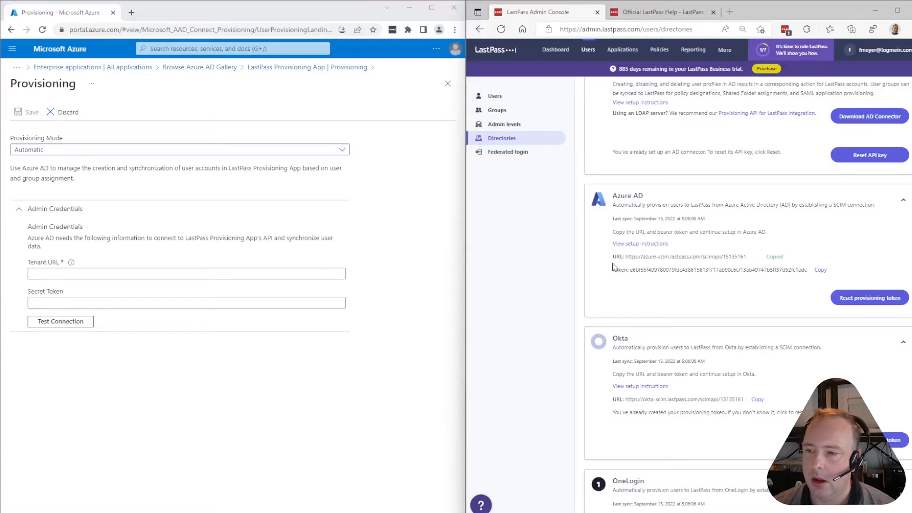
pyautogui.click(82, 274)
pyautogui.write('https://azure-scim.lastpass.com/scimapi/15135161')
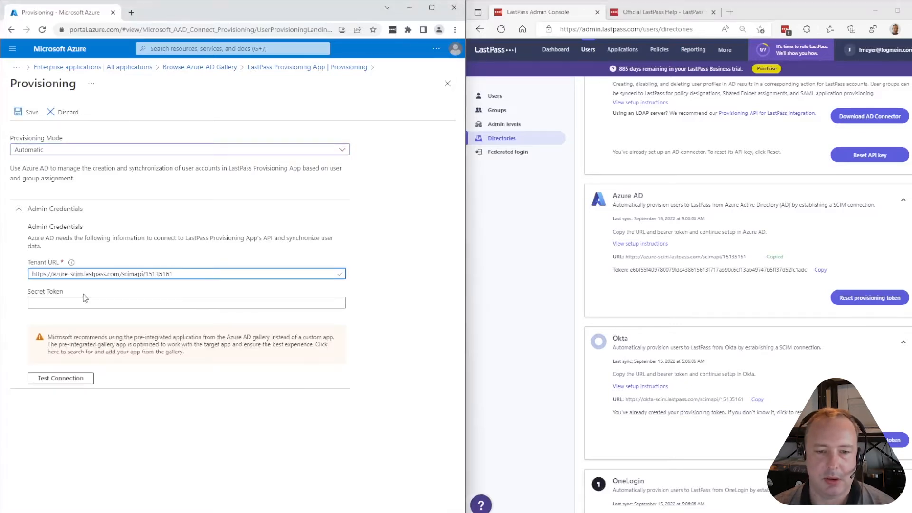
pyautogui.click(820, 270)
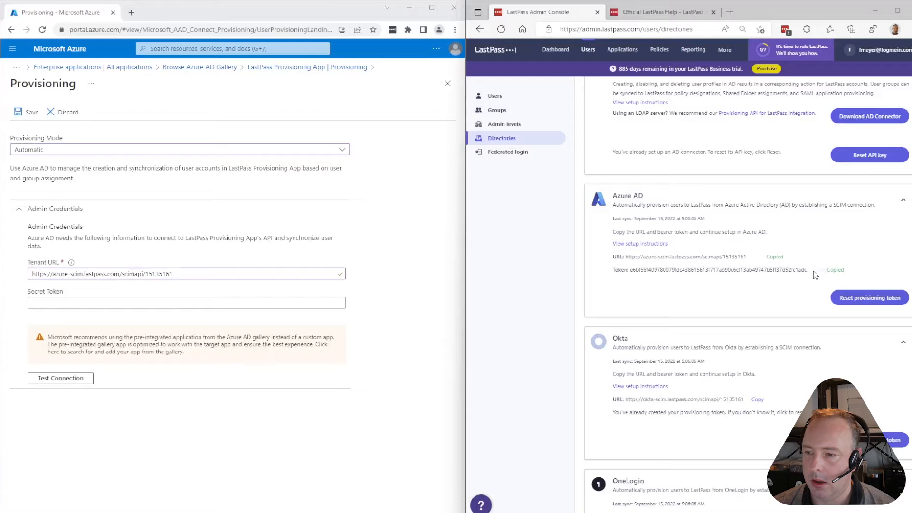
pyautogui.click(75, 304)
pyautogui.hotkey('ctrl', 'v')
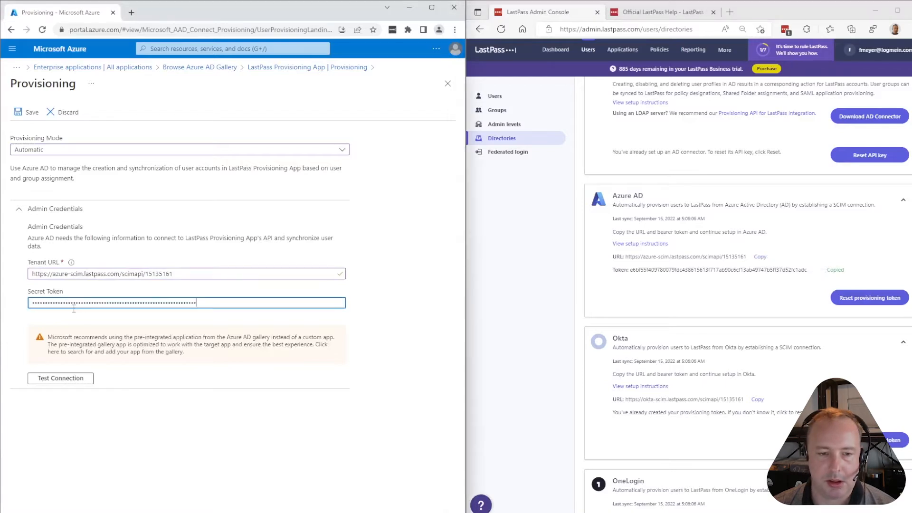
pyautogui.click(67, 384)
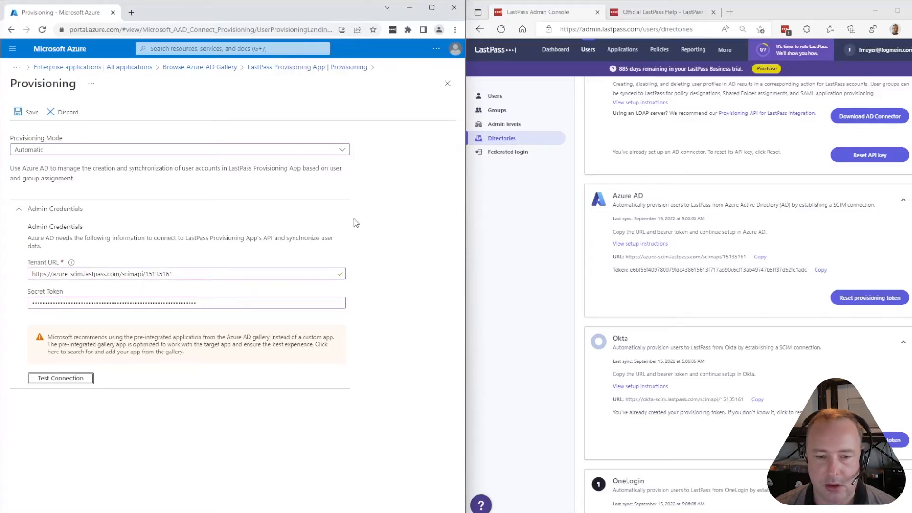
pyautogui.click(650, 15)
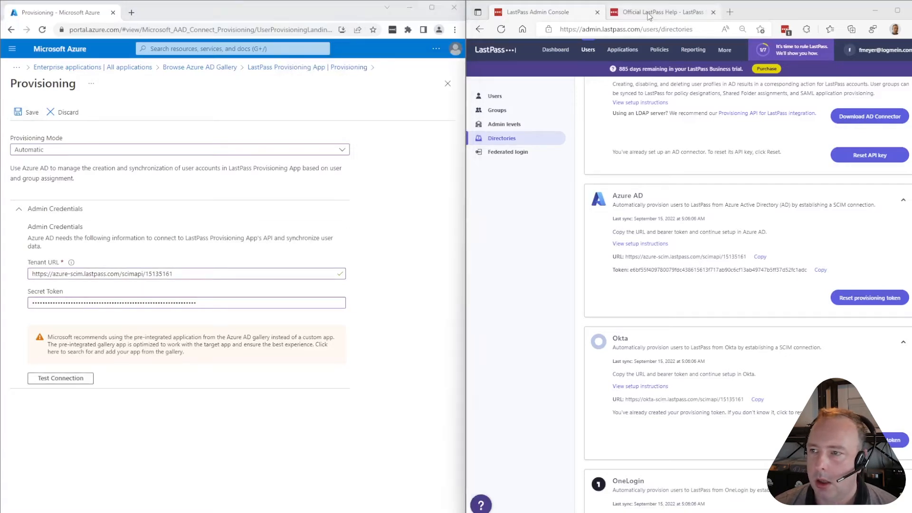
# Save the provisioning settings and expand Mappings to show the Groups and Users entries
pyautogui.click(649, 15)
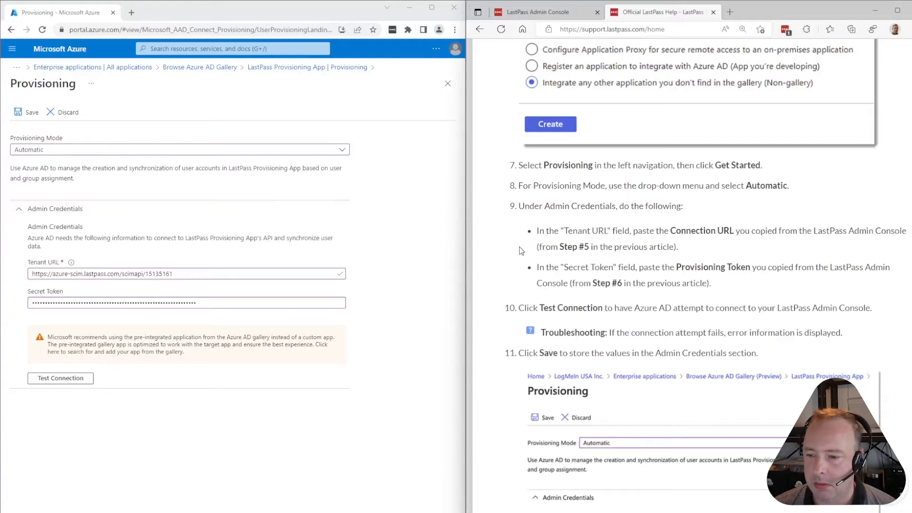
pyautogui.scroll(-3, 546, 228)
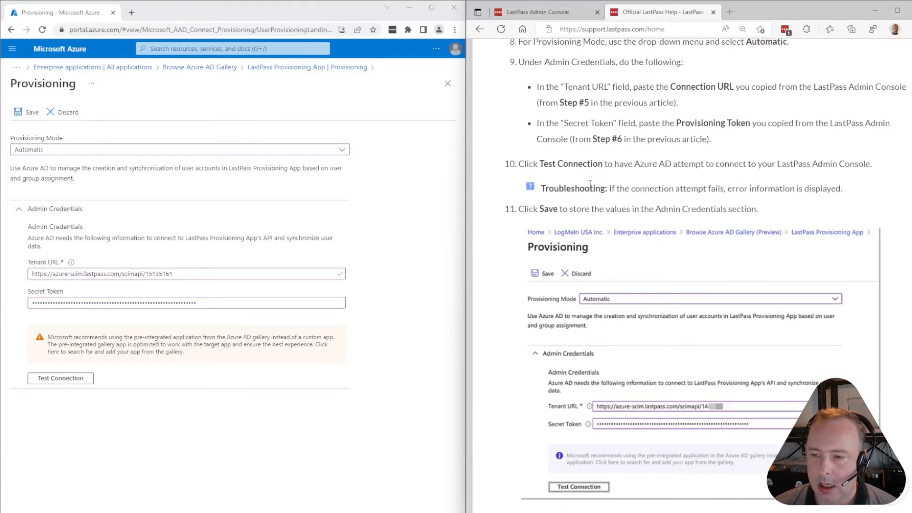
pyautogui.click(21, 116)
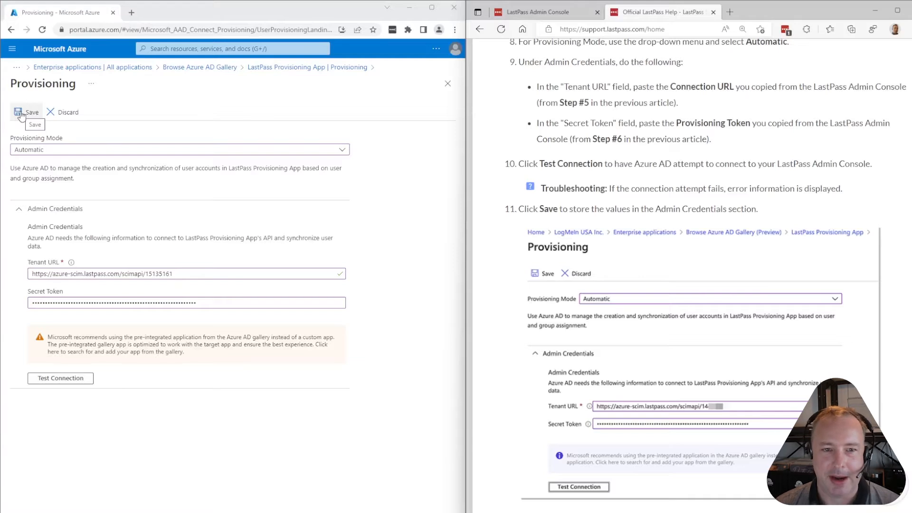
pyautogui.click(22, 115)
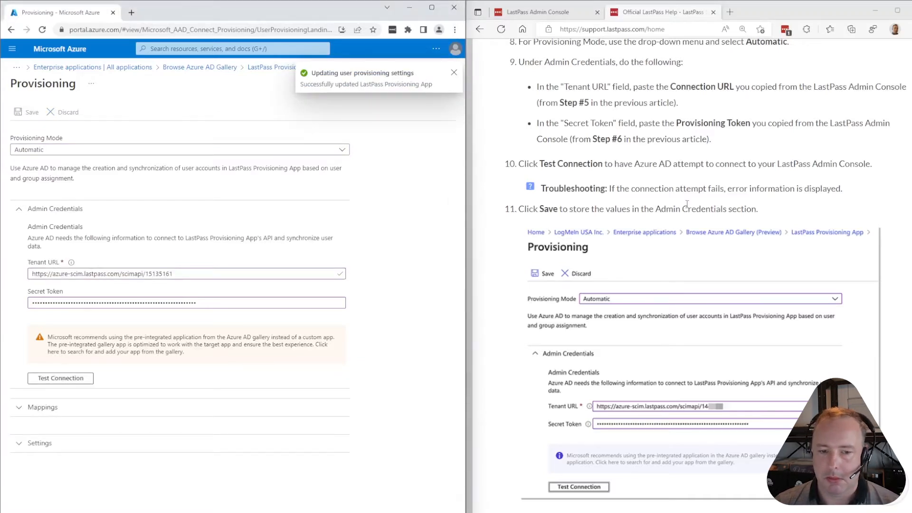
pyautogui.scroll(-6, 687, 204)
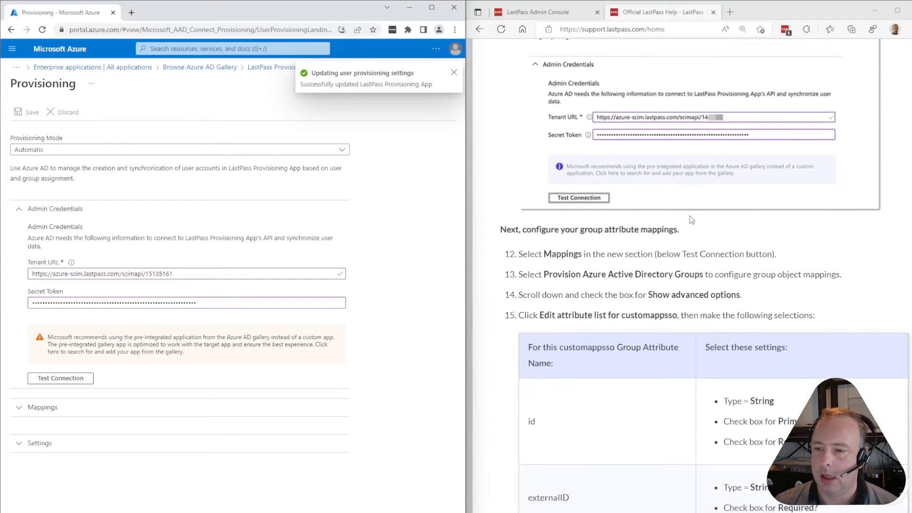
pyautogui.scroll(-2, 691, 220)
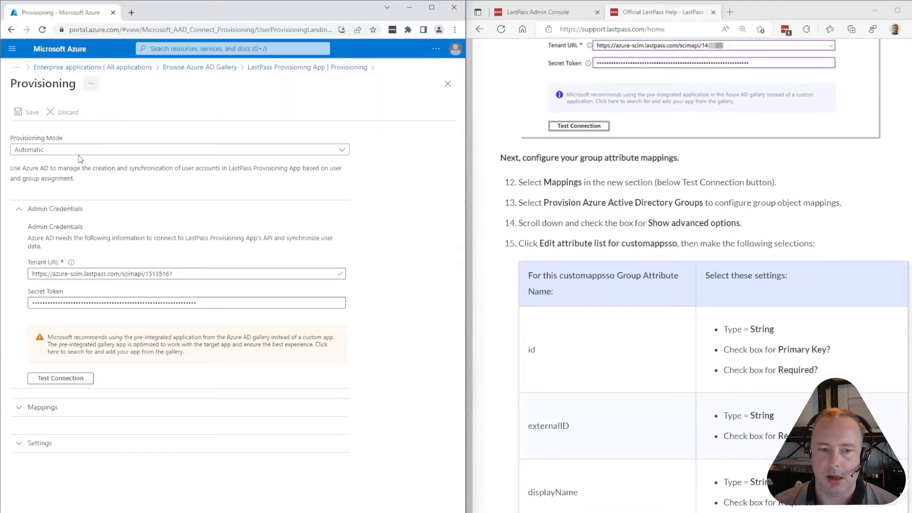
pyautogui.click(38, 409)
pyautogui.scroll(-1, 295, 356)
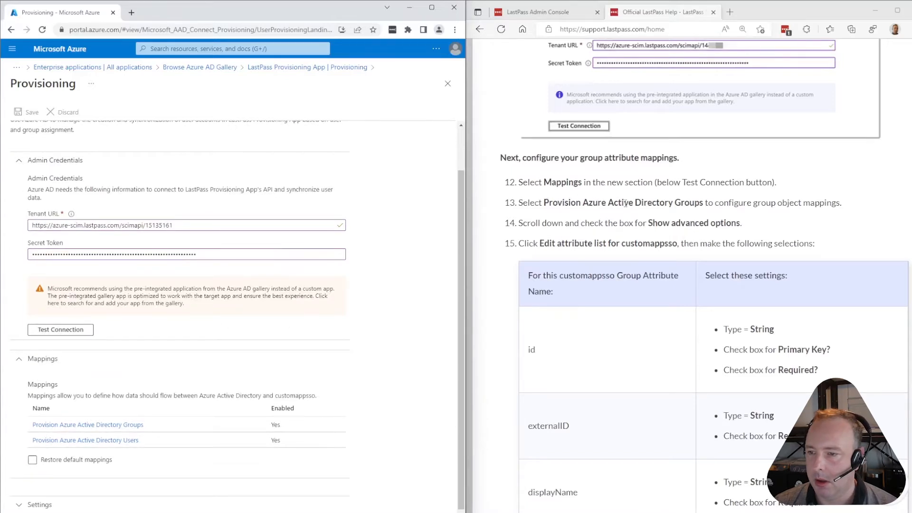
pyautogui.scroll(-1, 244, 344)
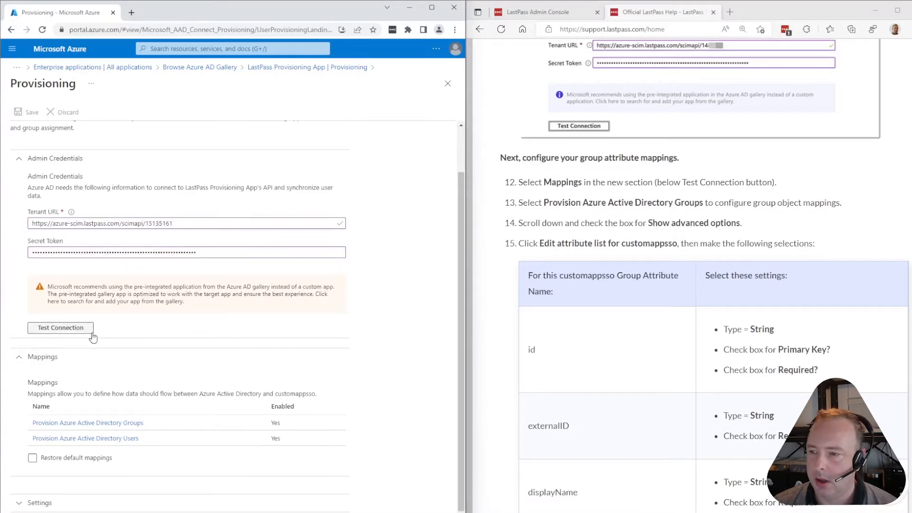
# Open the Groups mapping, turn on advanced options, and edit the customappsso attribute list
pyautogui.click(88, 427)
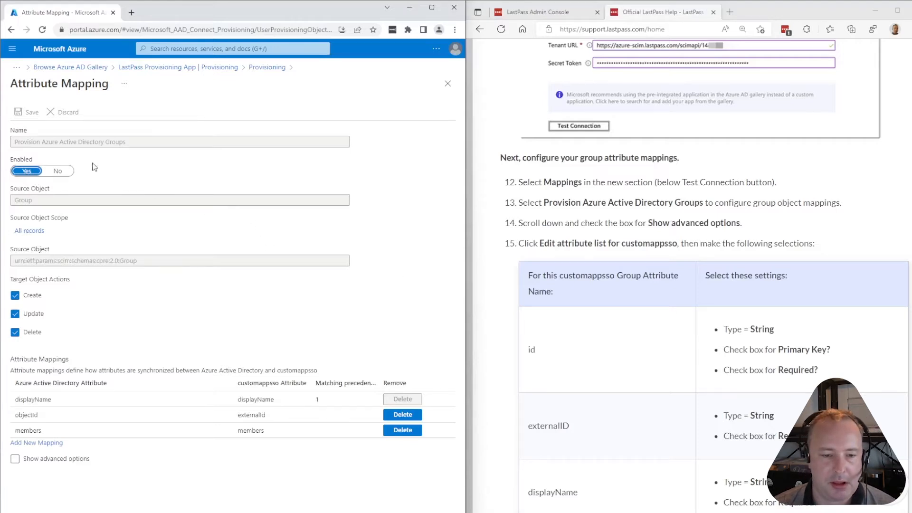
pyautogui.click(15, 459)
pyautogui.scroll(-2, 159, 290)
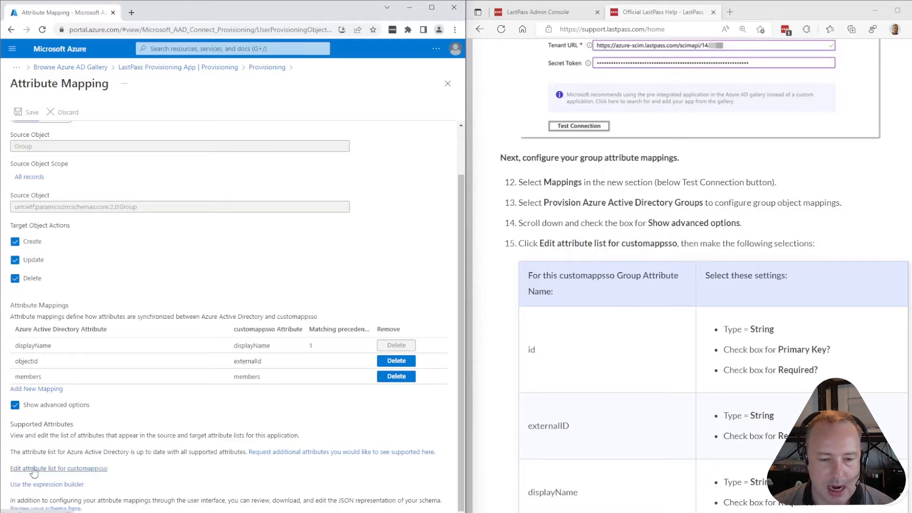
pyautogui.click(74, 469)
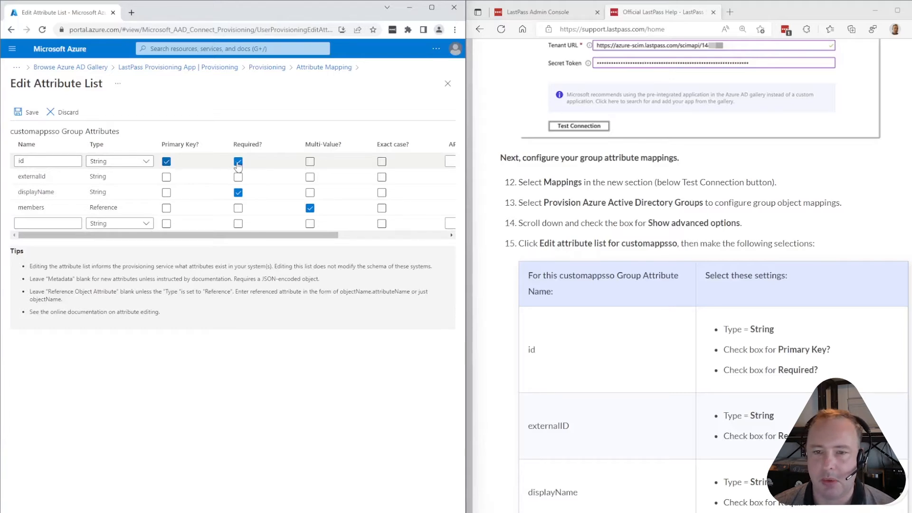
# Mark externalId as a required attribute in the group attribute list
pyautogui.moveTo(238, 235); pyautogui.dragTo(106, 240)
pyautogui.scroll(-3, 546, 372)
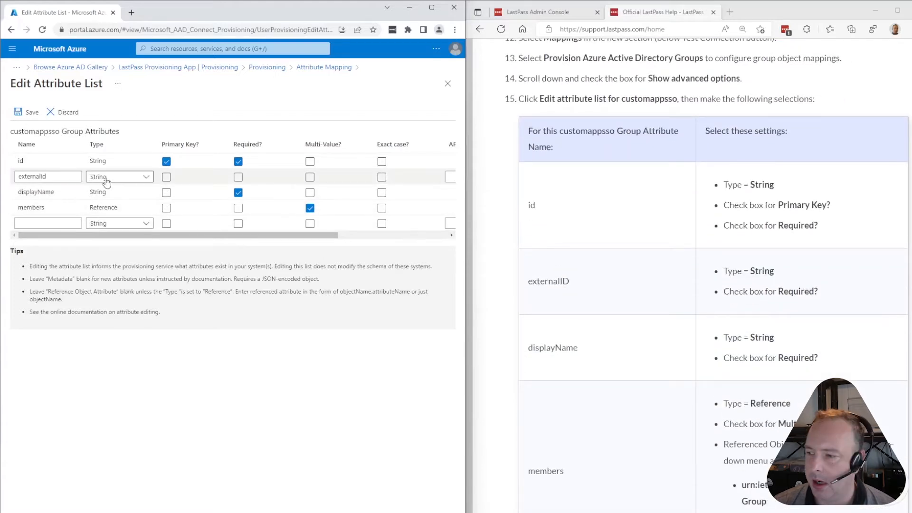
pyautogui.click(239, 178)
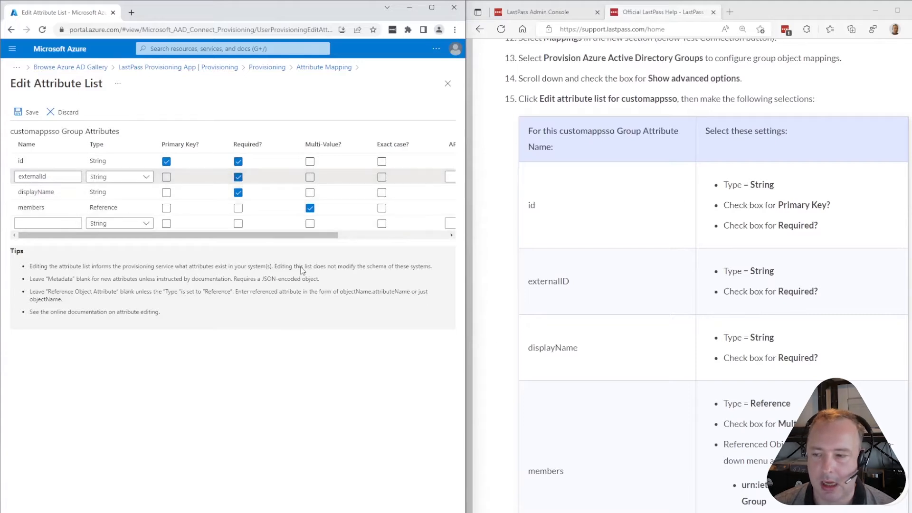
pyautogui.click(99, 193)
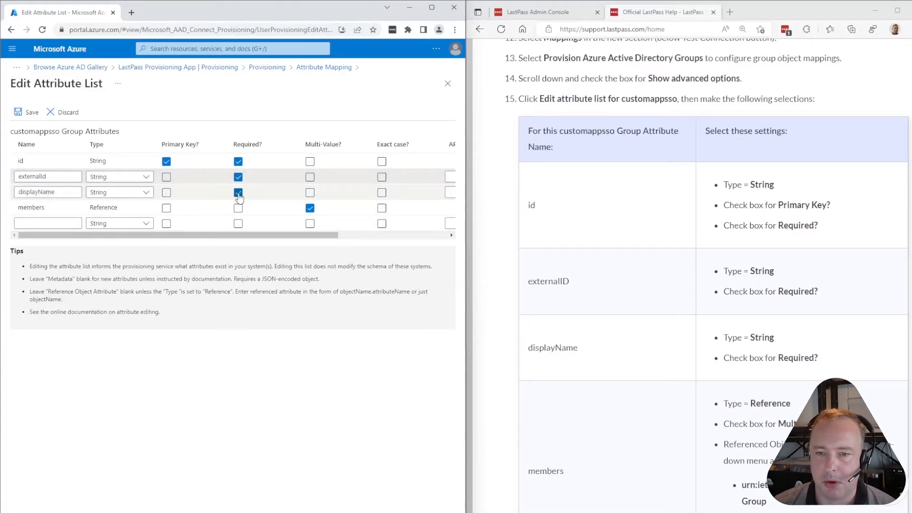
pyautogui.moveTo(242, 237); pyautogui.dragTo(290, 244)
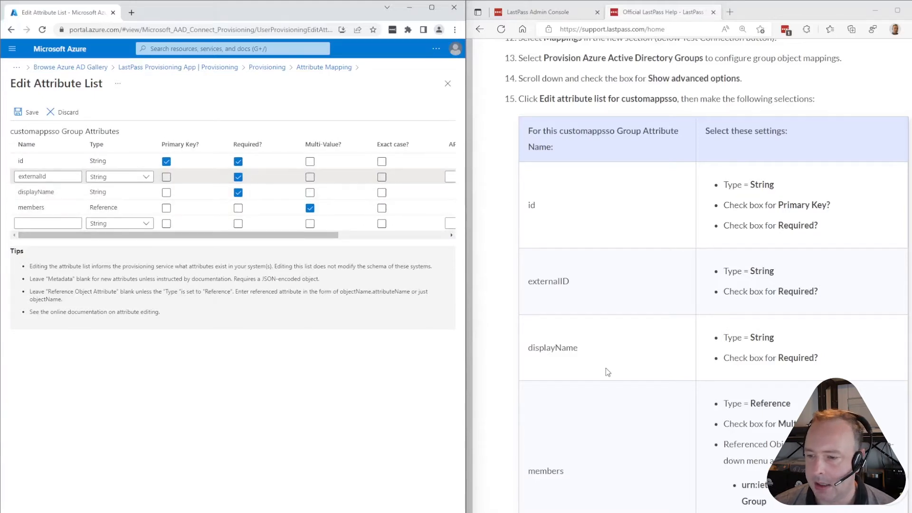
pyautogui.scroll(-3, 604, 370)
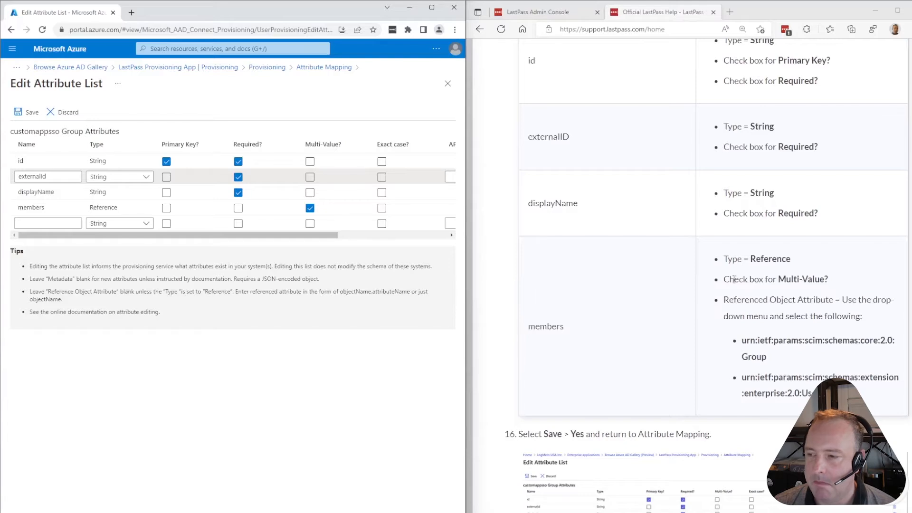
# Confirm members references Group and User, then save the group attribute list
pyautogui.click(97, 212)
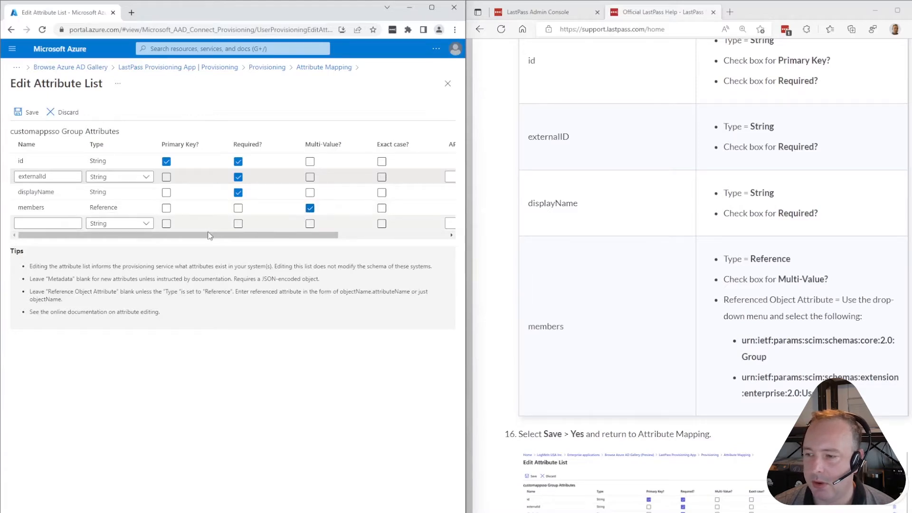
pyautogui.moveTo(217, 235); pyautogui.dragTo(335, 232)
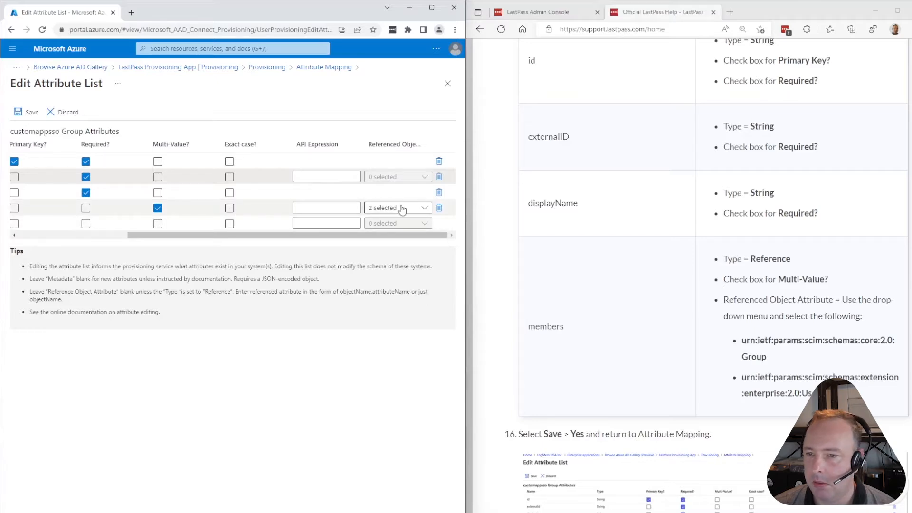
pyautogui.click(411, 209)
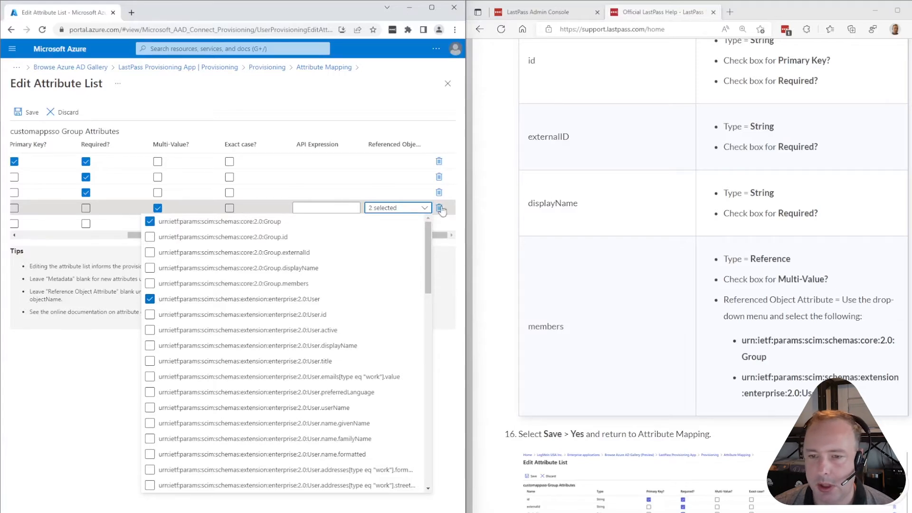
pyautogui.click(442, 255)
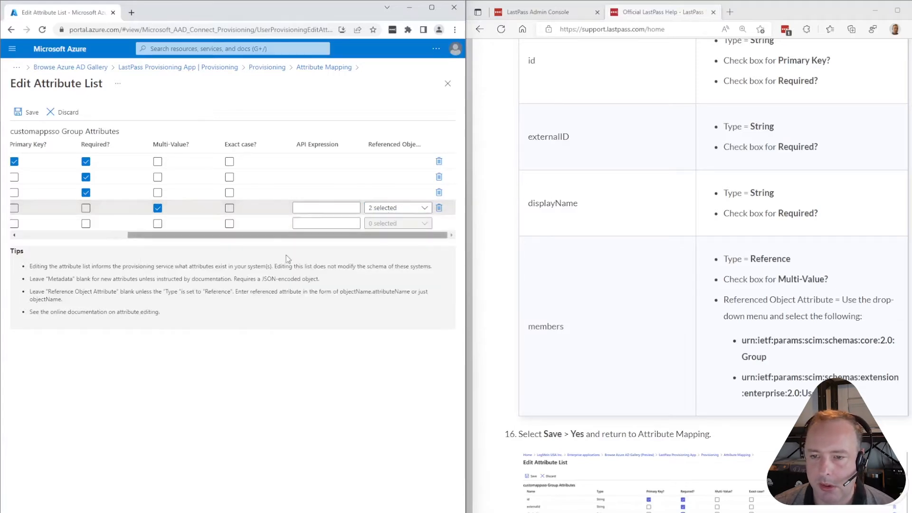
pyautogui.click(32, 113)
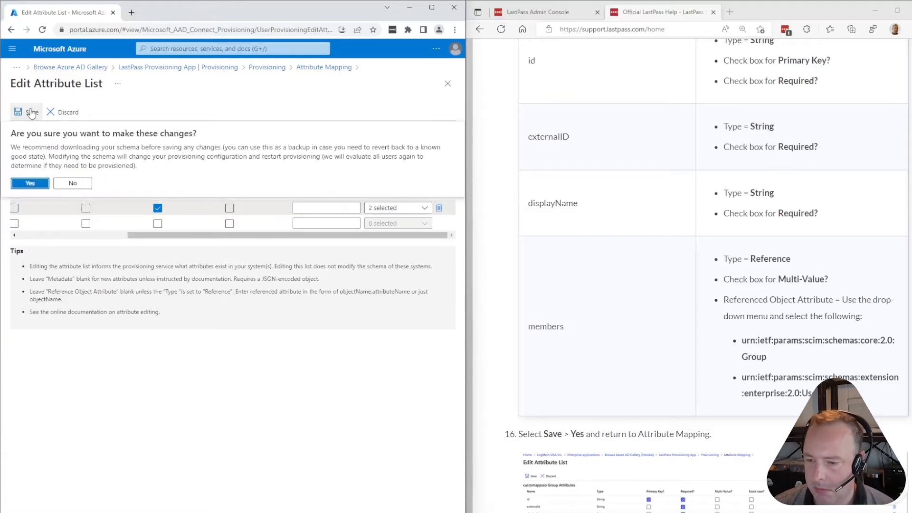
pyautogui.click(30, 183)
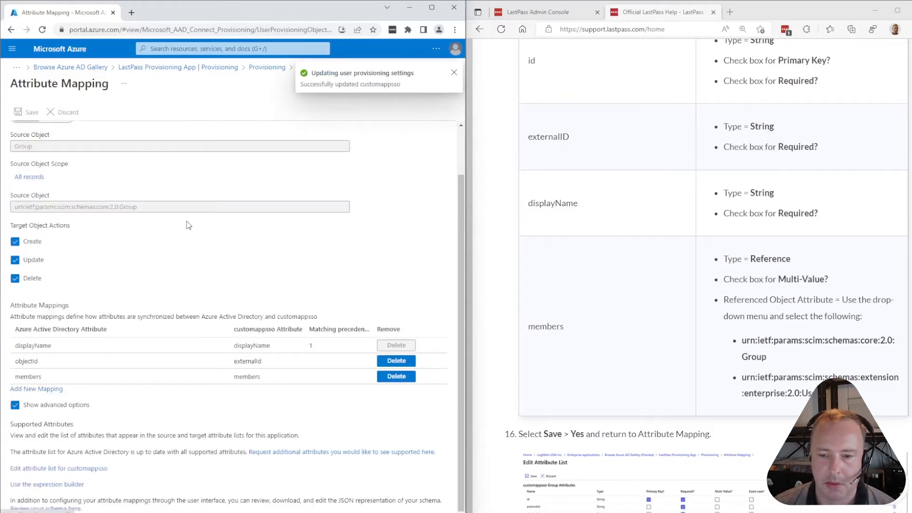
# Read through the help article to compare the Groups and Users mapping names
pyautogui.scroll(-3, 577, 316)
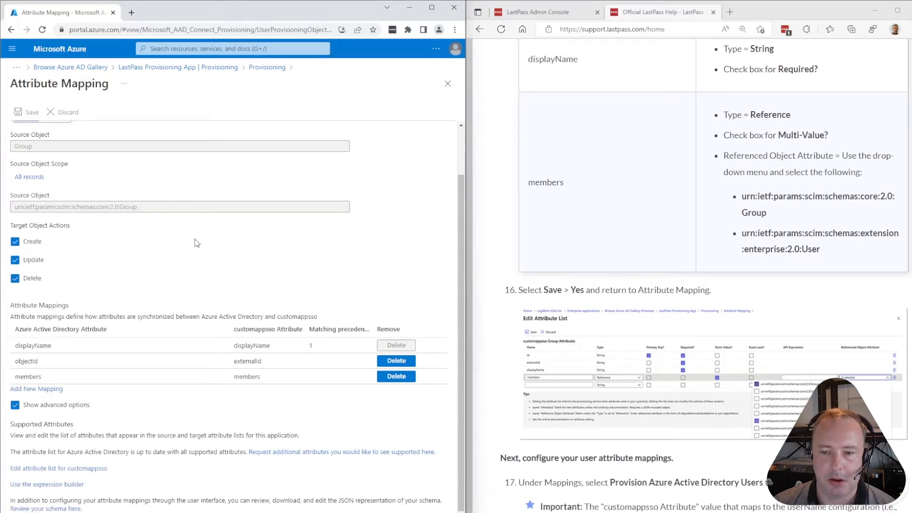
pyautogui.scroll(2, 197, 238)
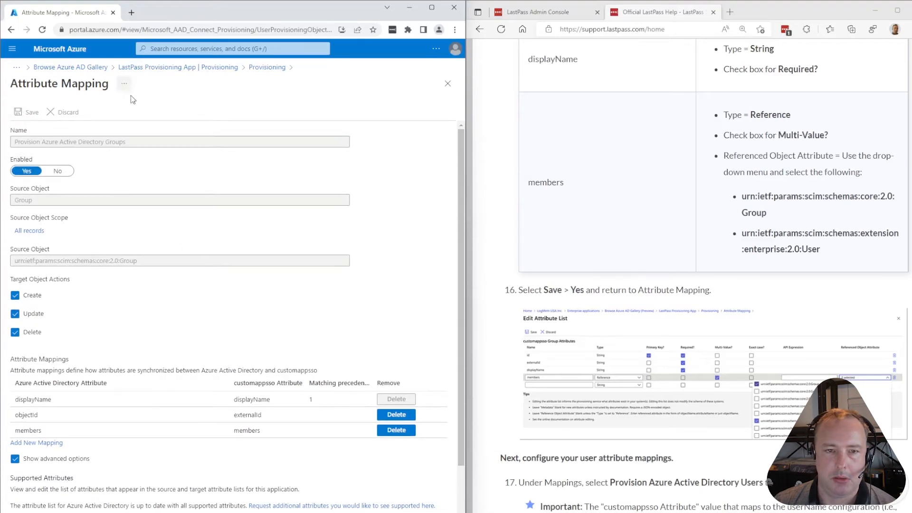
pyautogui.scroll(-2, 151, 212)
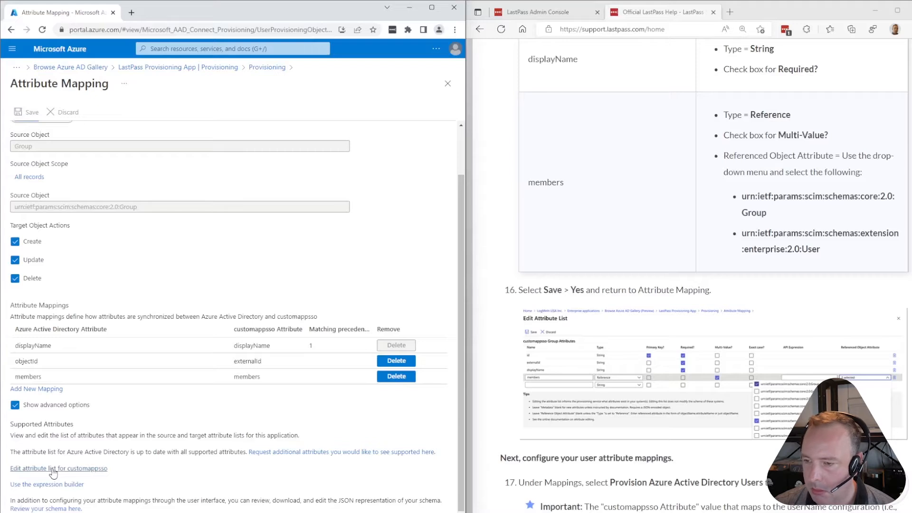
pyautogui.scroll(-3, 597, 319)
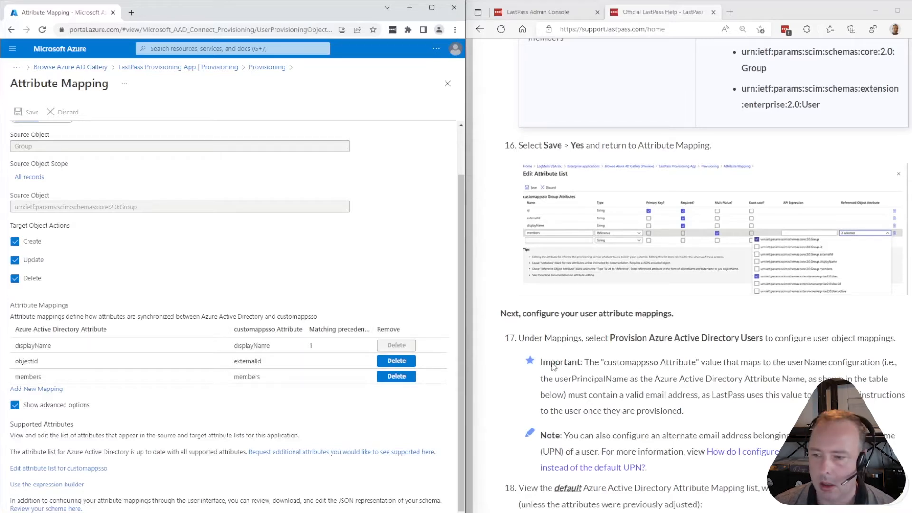
pyautogui.moveTo(732, 339); pyautogui.dragTo(764, 338)
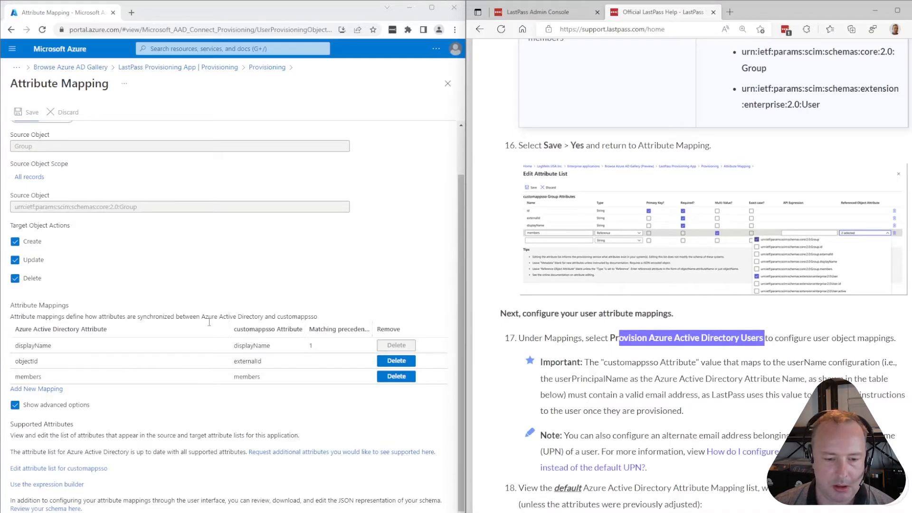
pyautogui.click(677, 348)
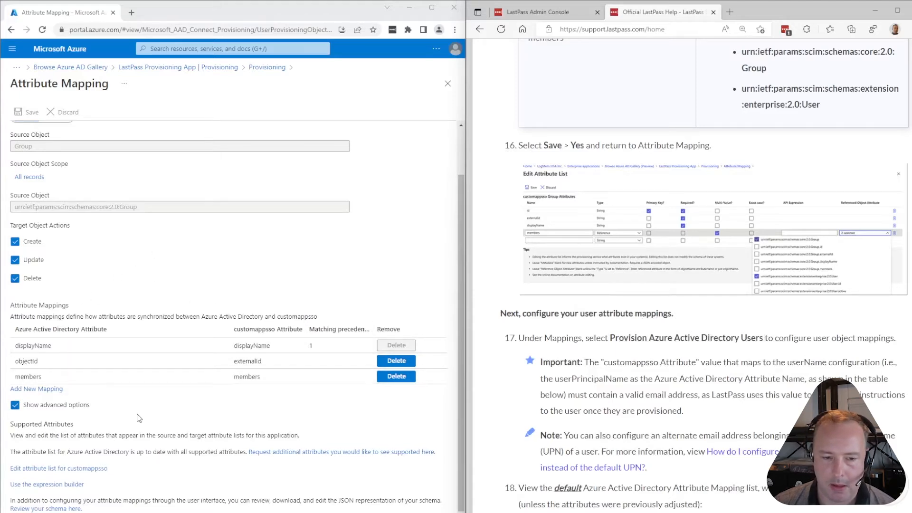
# Search the pages for 'provision' and return to the app's Provisioning page
pyautogui.hotkey('ctrl', 'f')
pyautogui.write('pro')
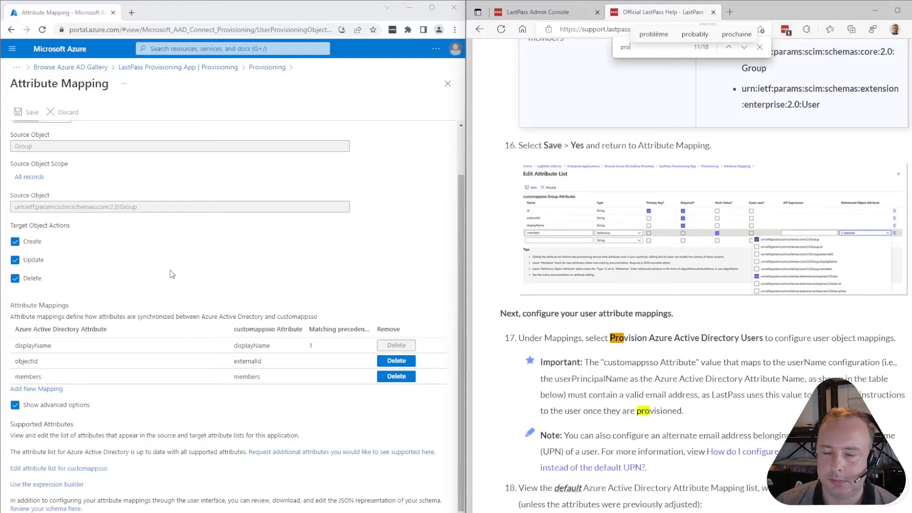
pyautogui.click(349, 112)
pyautogui.click(760, 47)
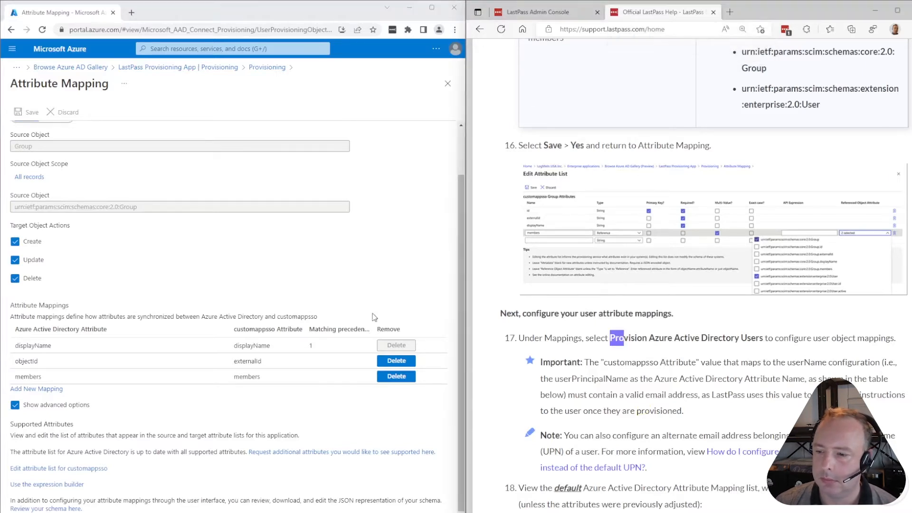
pyautogui.click(297, 286)
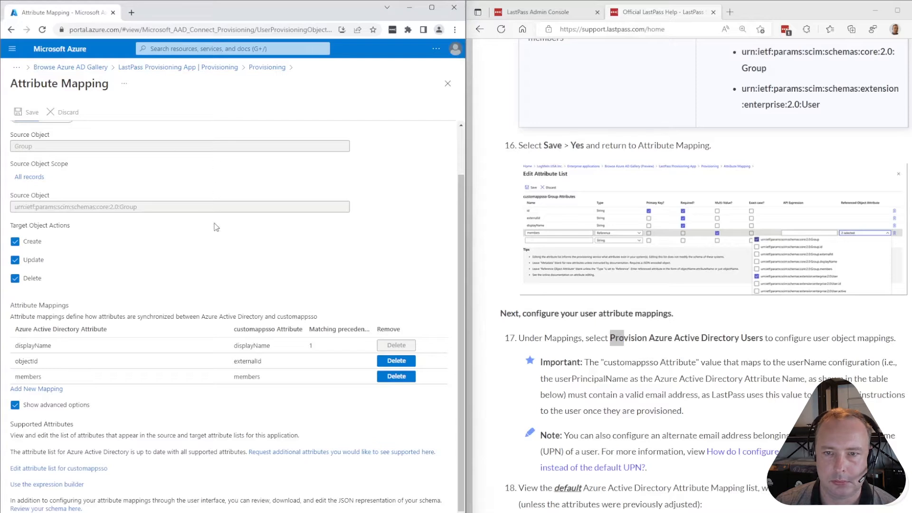
pyautogui.hotkey('ctrl', 'f')
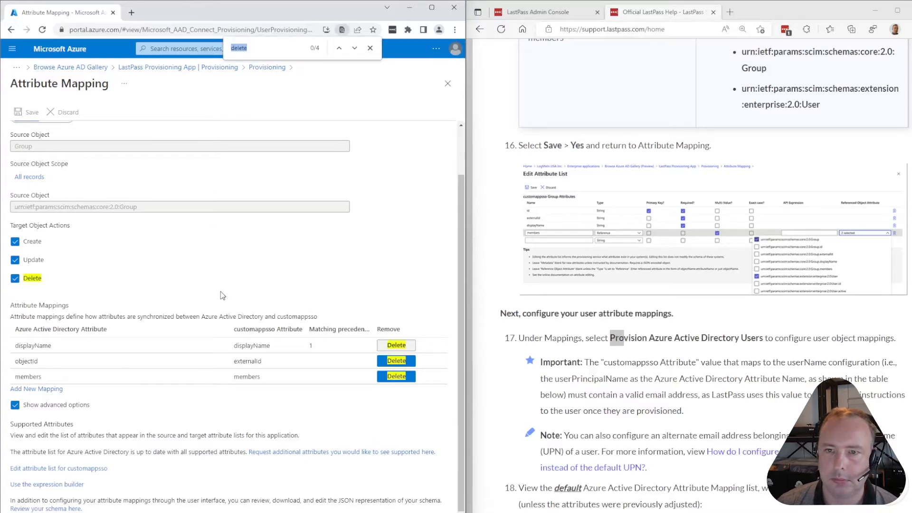
pyautogui.write('provi')
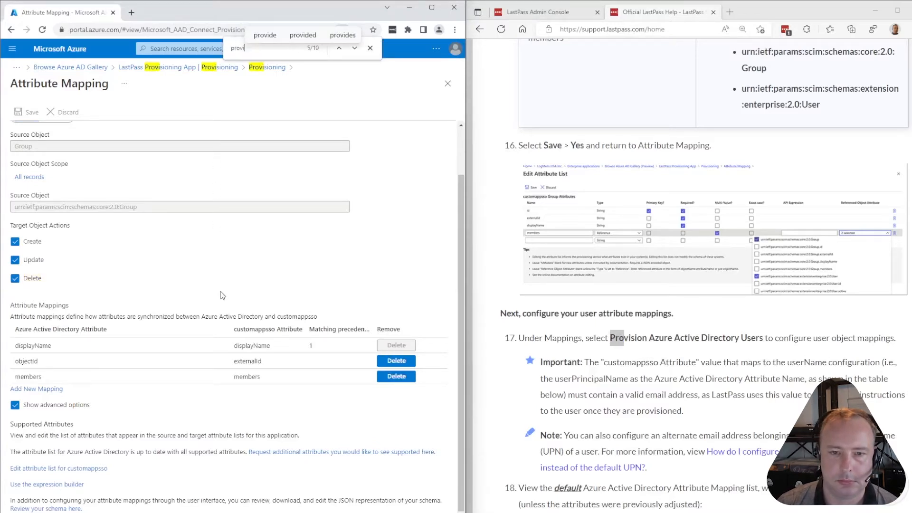
pyautogui.write('sion ')
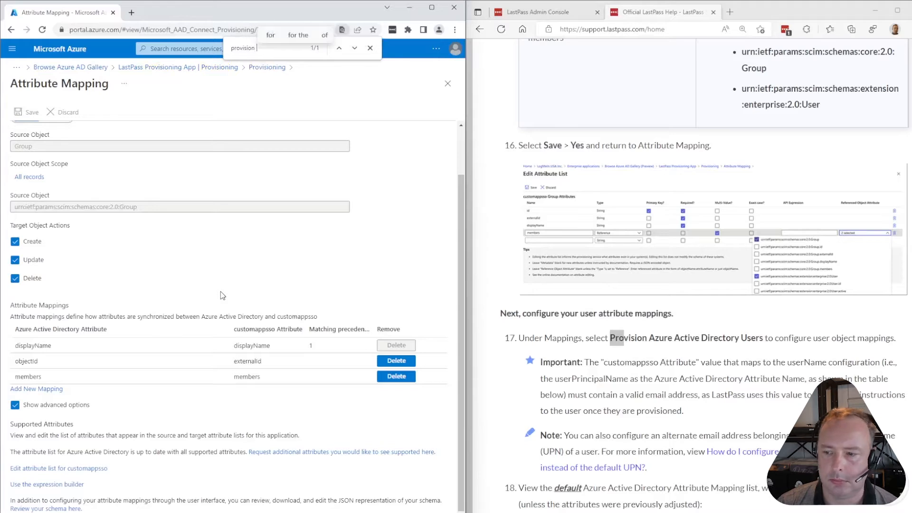
pyautogui.write('az')
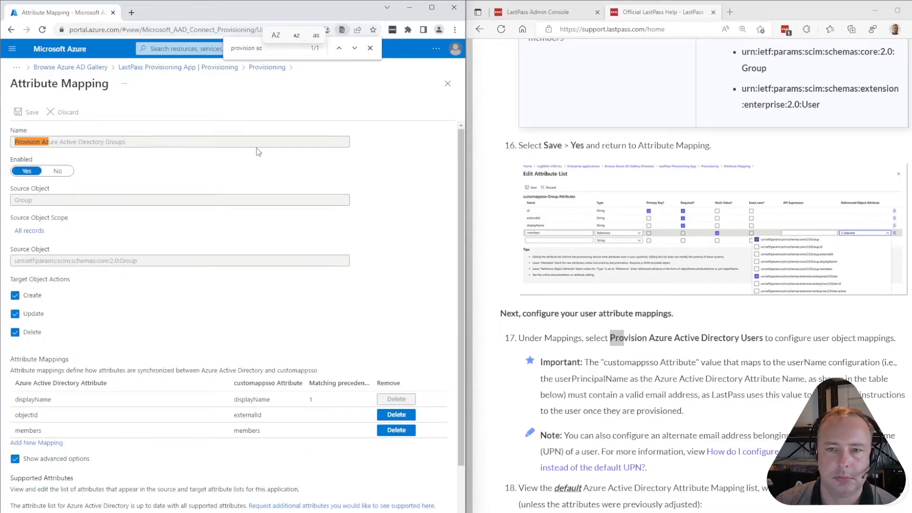
pyautogui.click(267, 68)
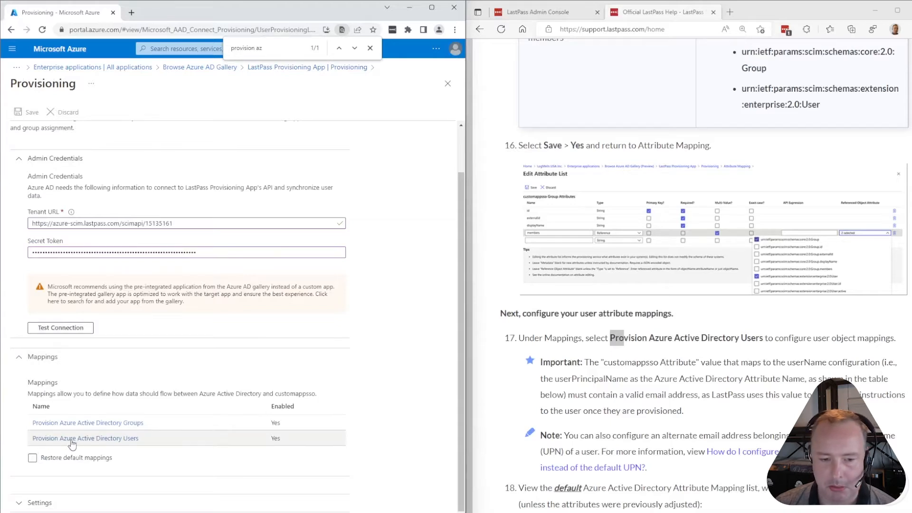
pyautogui.click(124, 439)
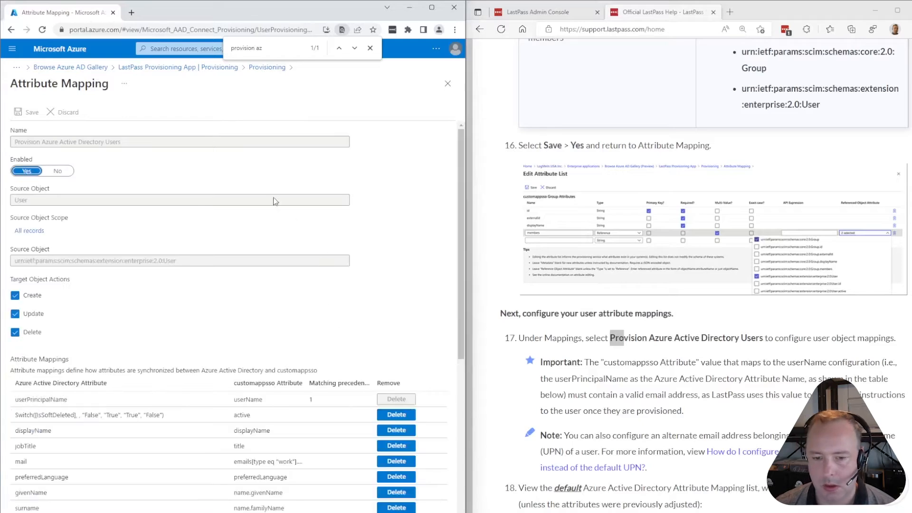
pyautogui.click(370, 49)
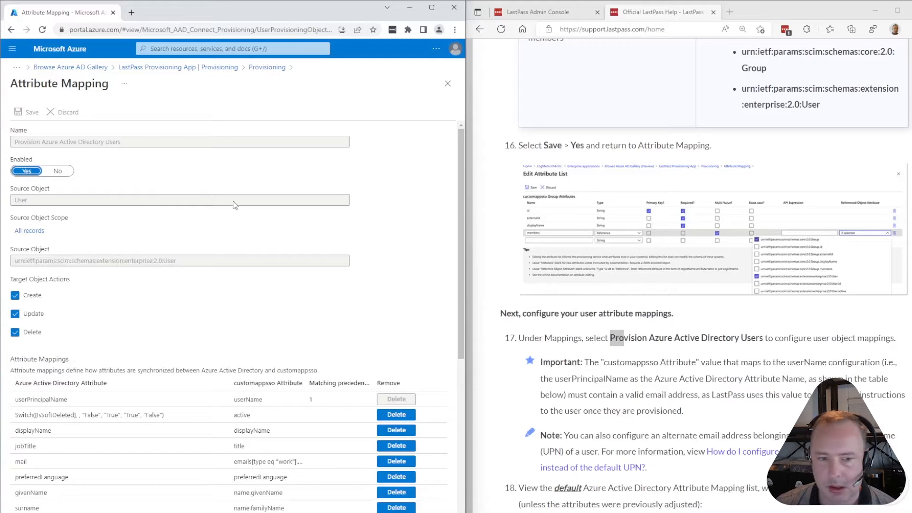
pyautogui.scroll(-6, 280, 171)
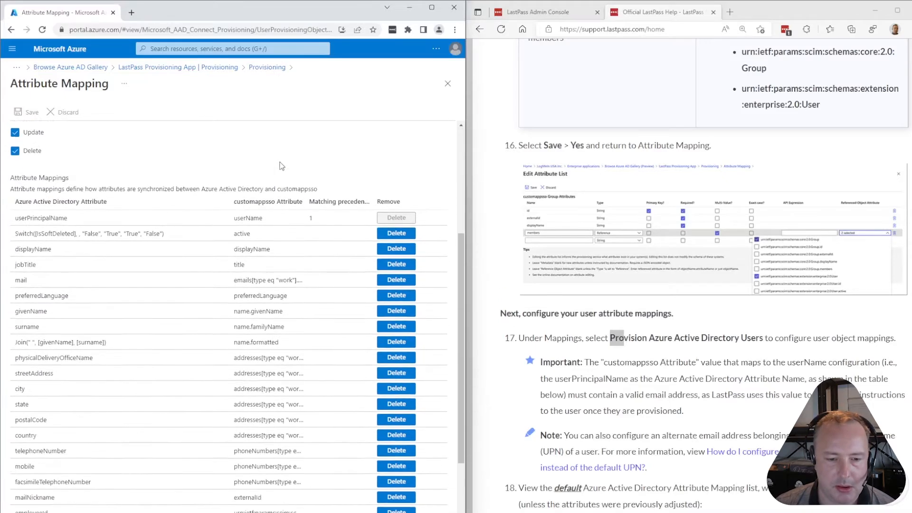
pyautogui.scroll(3, 280, 166)
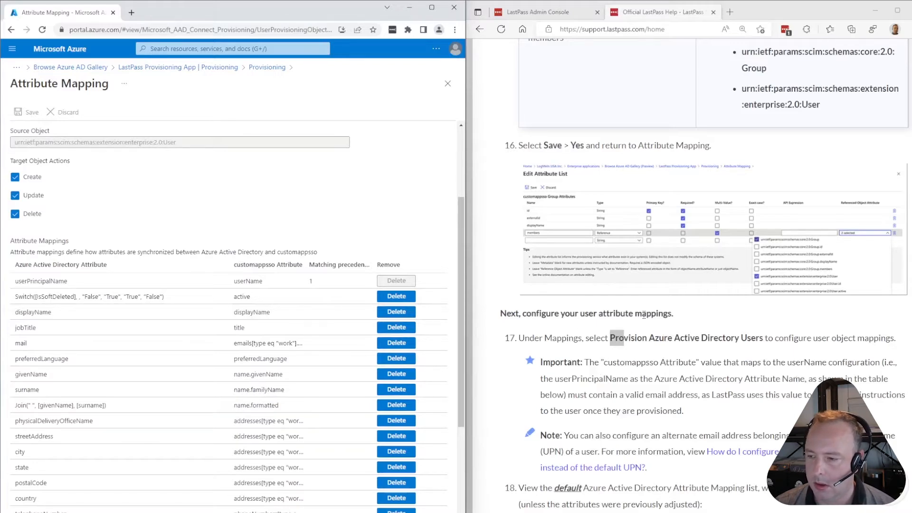
pyautogui.scroll(-2, 645, 315)
pyautogui.moveTo(589, 323); pyautogui.dragTo(700, 330)
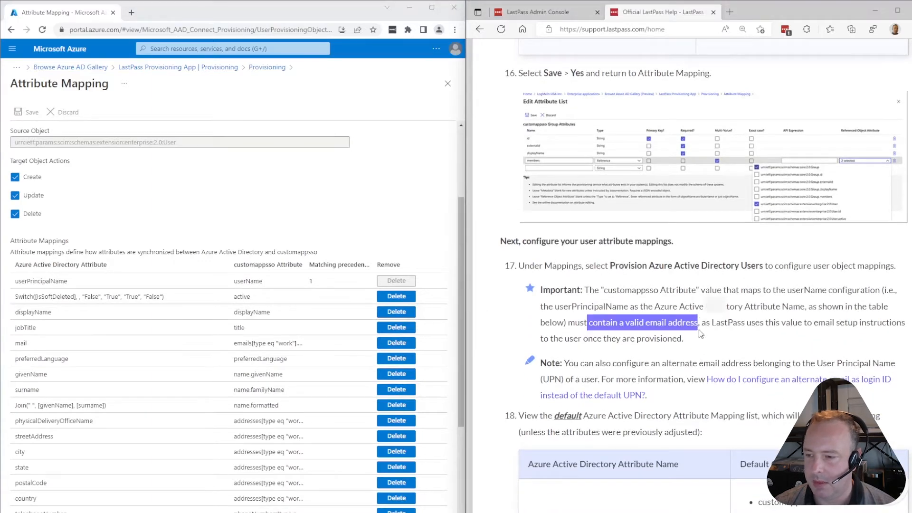
pyautogui.click(708, 347)
pyautogui.scroll(-2, 720, 335)
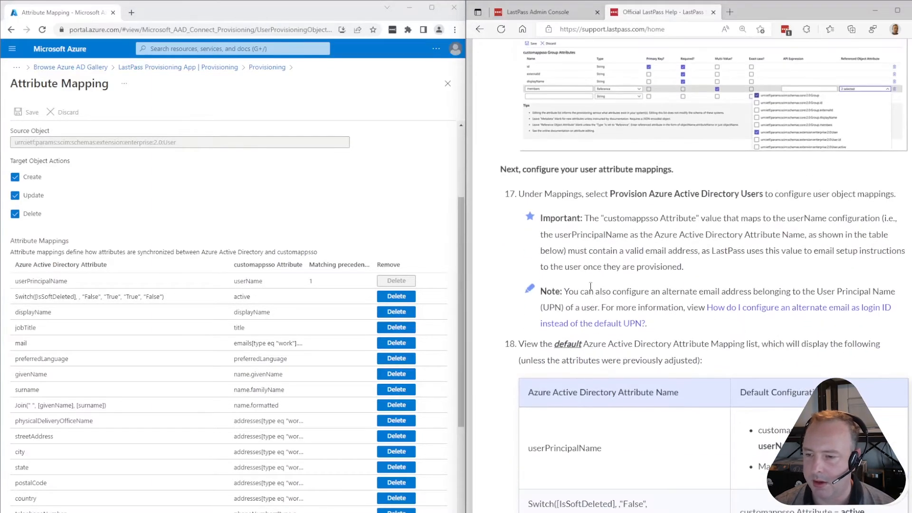
pyautogui.scroll(-4, 589, 285)
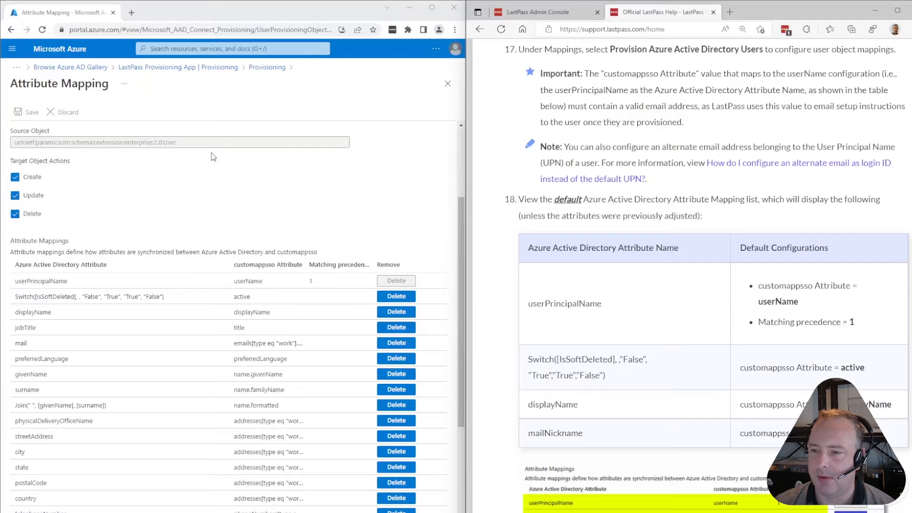
pyautogui.scroll(-1, 229, 167)
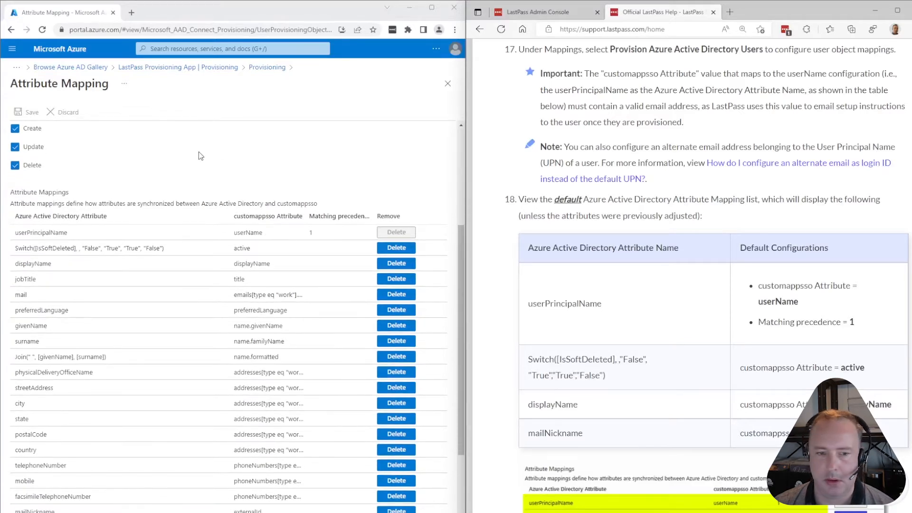
pyautogui.scroll(-2, 199, 156)
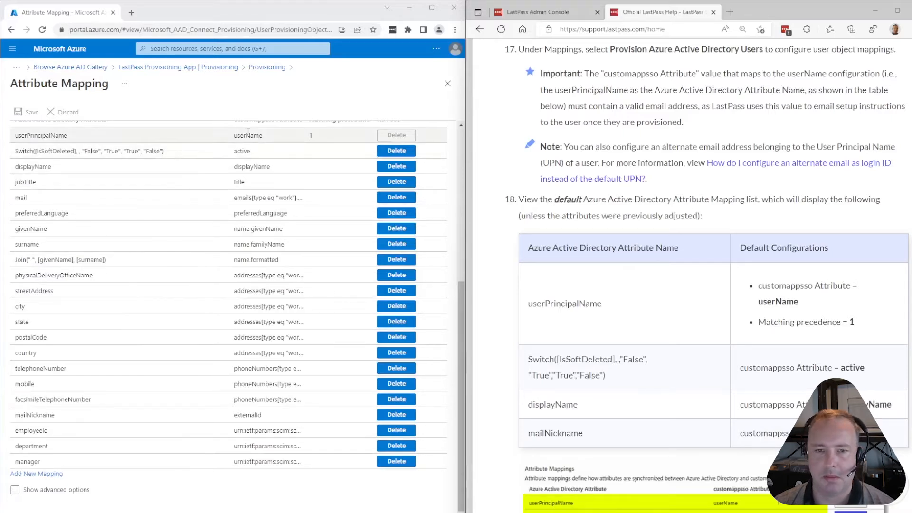
pyautogui.scroll(1, 230, 190)
pyautogui.scroll(-3, 607, 179)
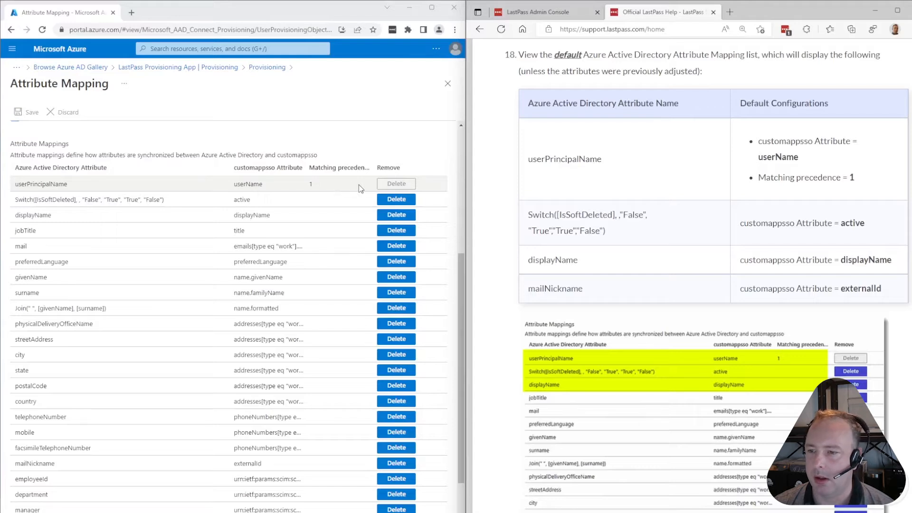
pyautogui.scroll(-3, 681, 312)
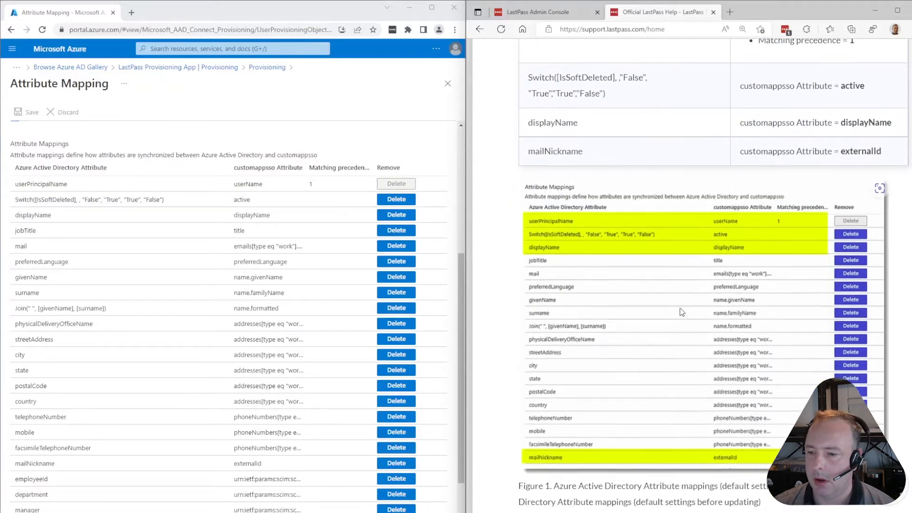
pyautogui.scroll(-3, 682, 312)
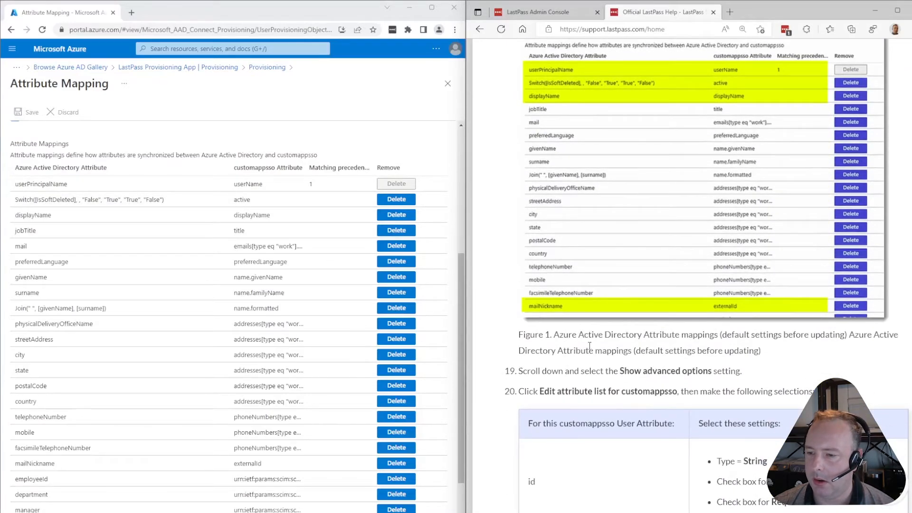
pyautogui.scroll(3, 598, 346)
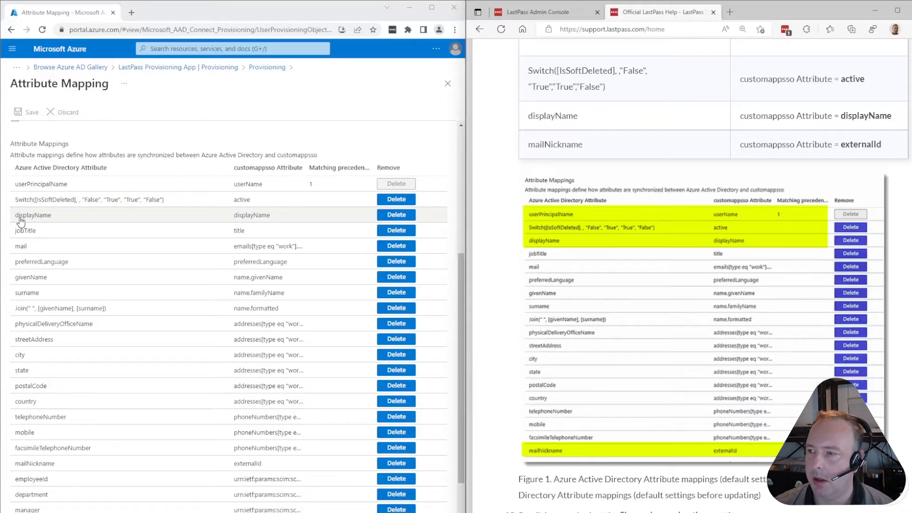
pyautogui.scroll(-2, 114, 249)
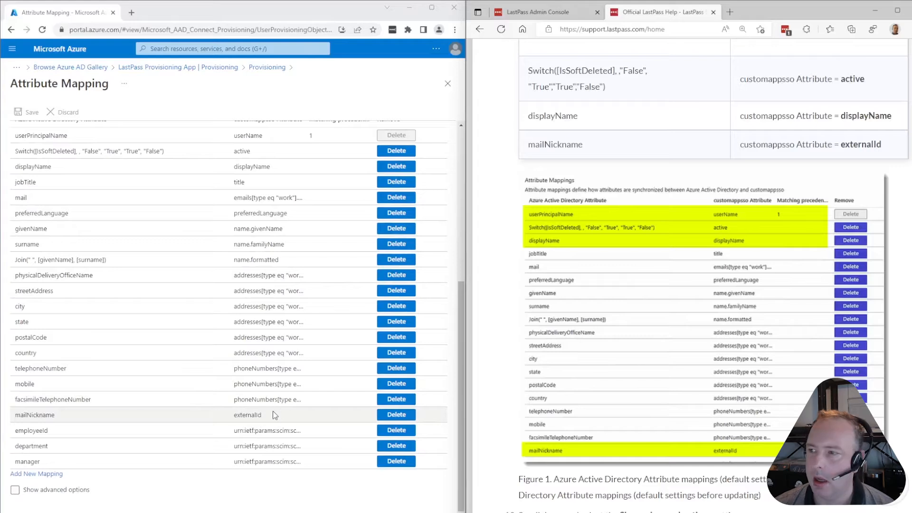
pyautogui.scroll(-3, 629, 304)
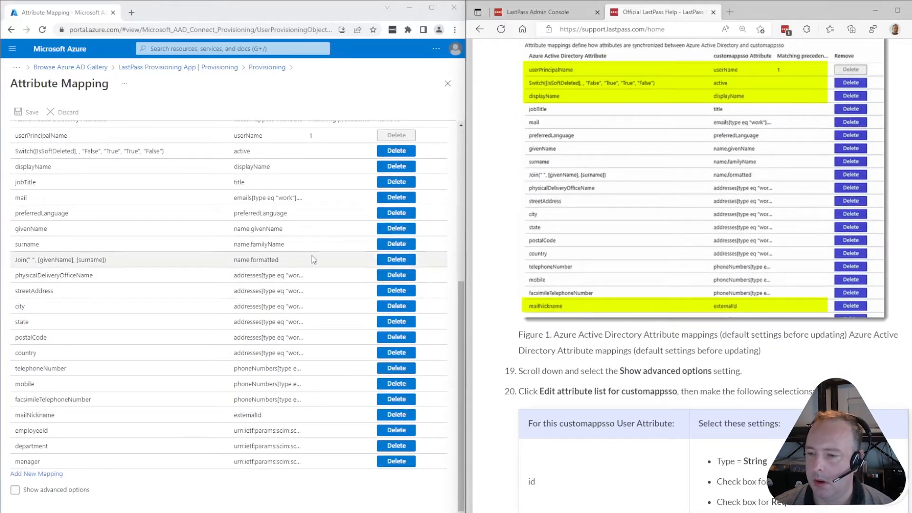
# Show advanced options and add externalId as a String attribute to the customappsso list
pyautogui.click(14, 491)
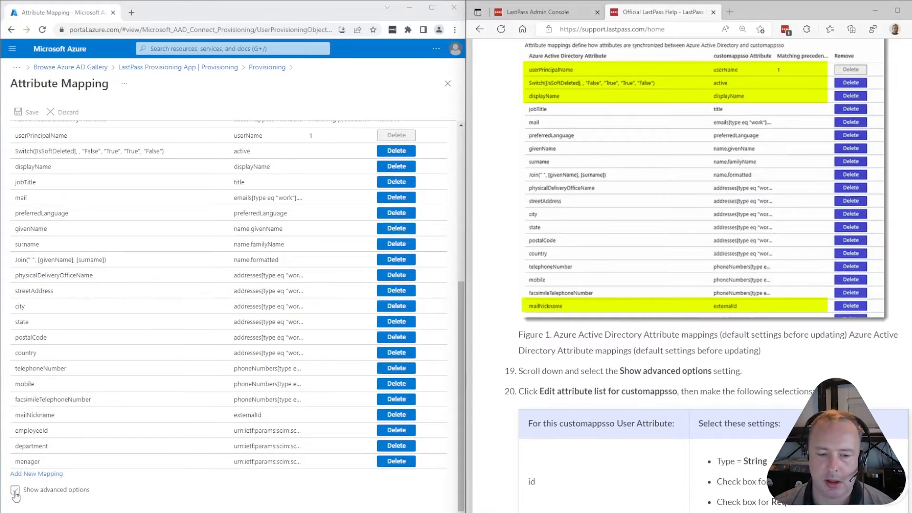
pyautogui.scroll(-2, 197, 296)
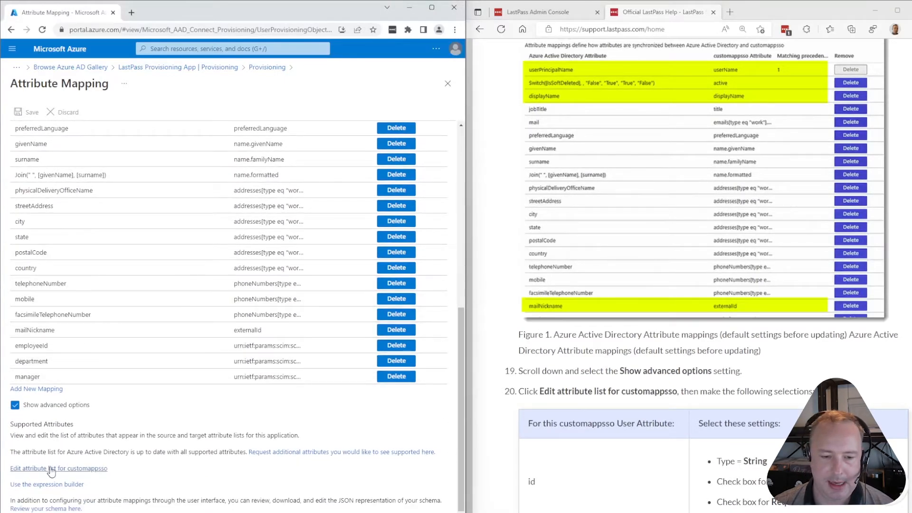
pyautogui.click(97, 470)
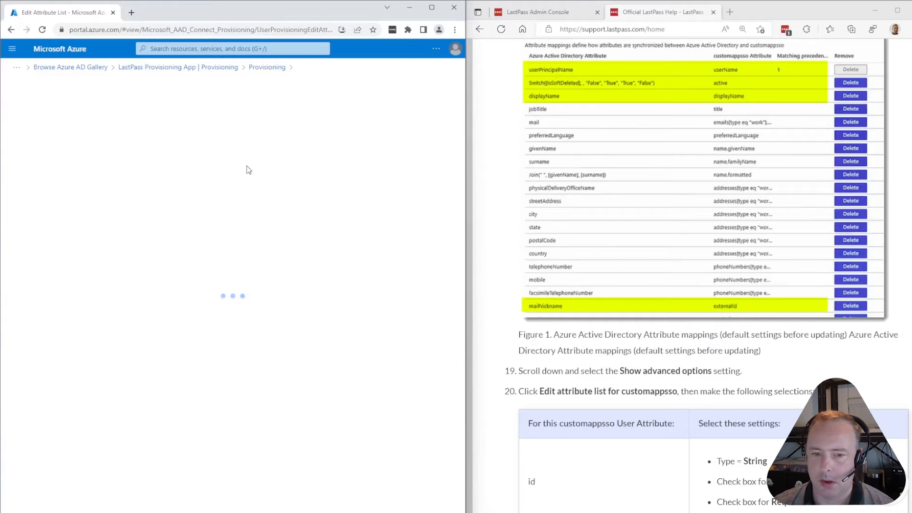
pyautogui.scroll(-3, 663, 317)
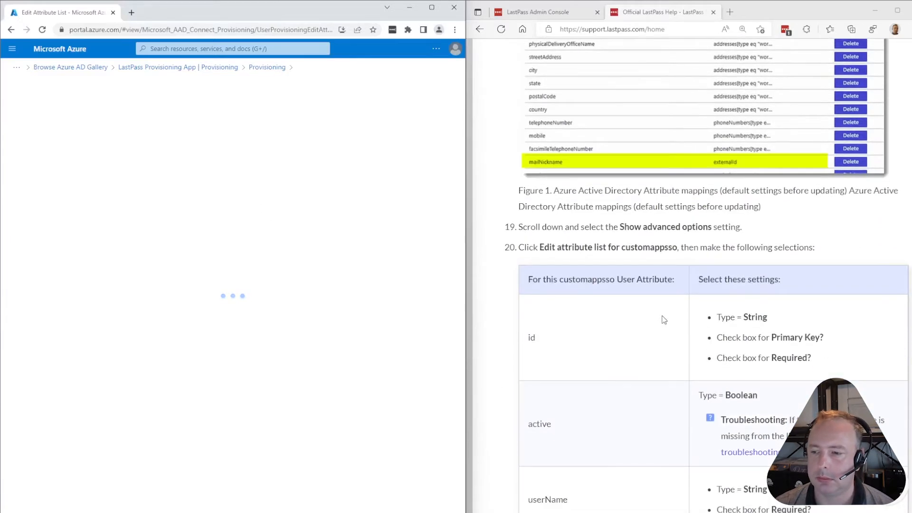
pyautogui.click(20, 176)
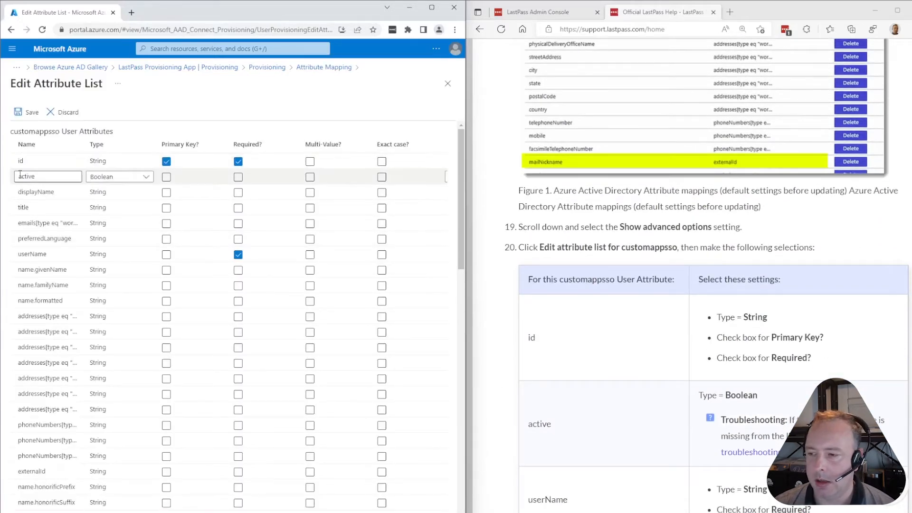
pyautogui.click(113, 161)
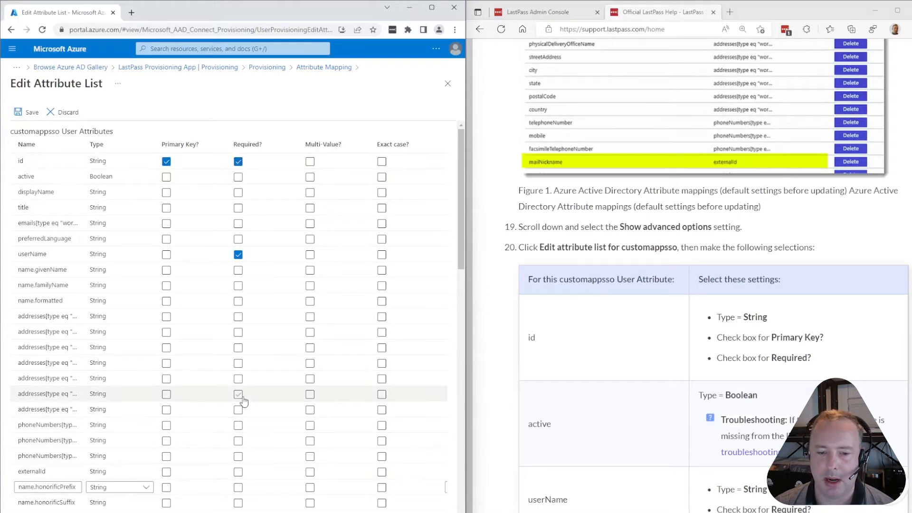
pyautogui.scroll(-1, 244, 397)
pyautogui.scroll(1, 244, 395)
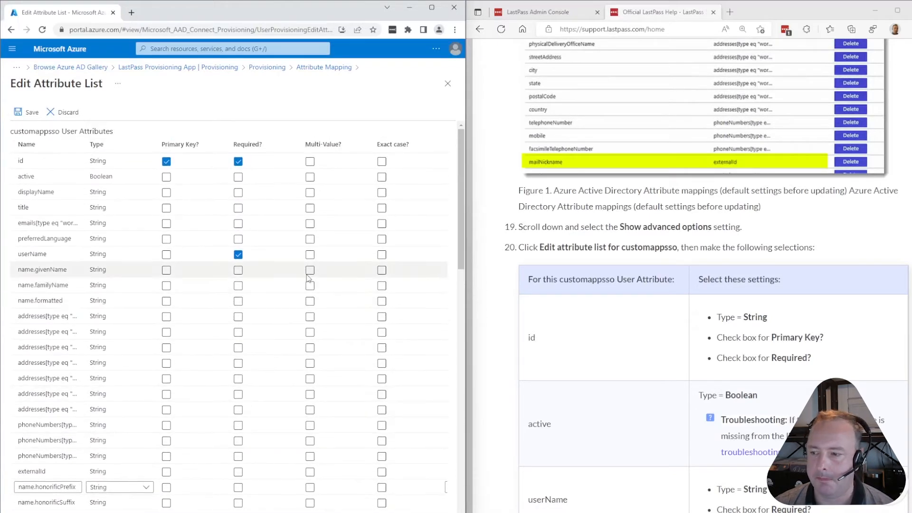
pyautogui.click(26, 177)
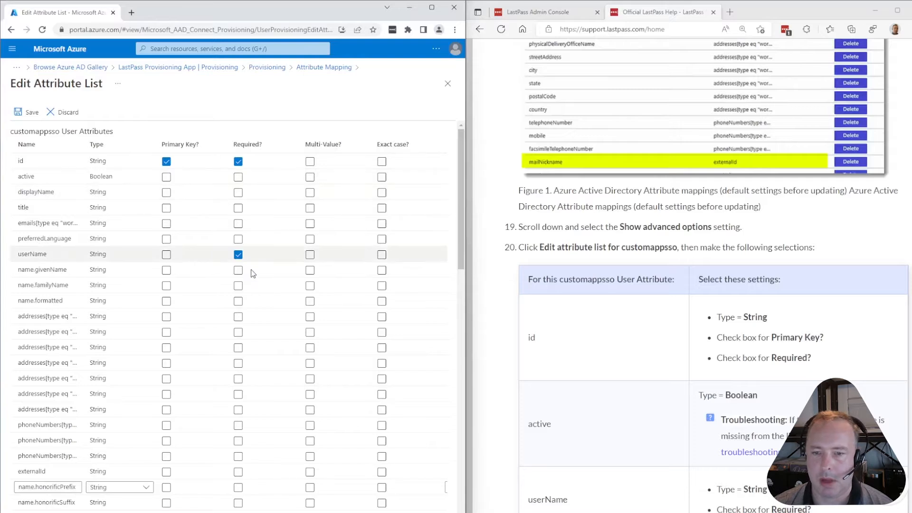
# Mark externalId as Required and save the customappsso attribute list
pyautogui.scroll(-2, 670, 413)
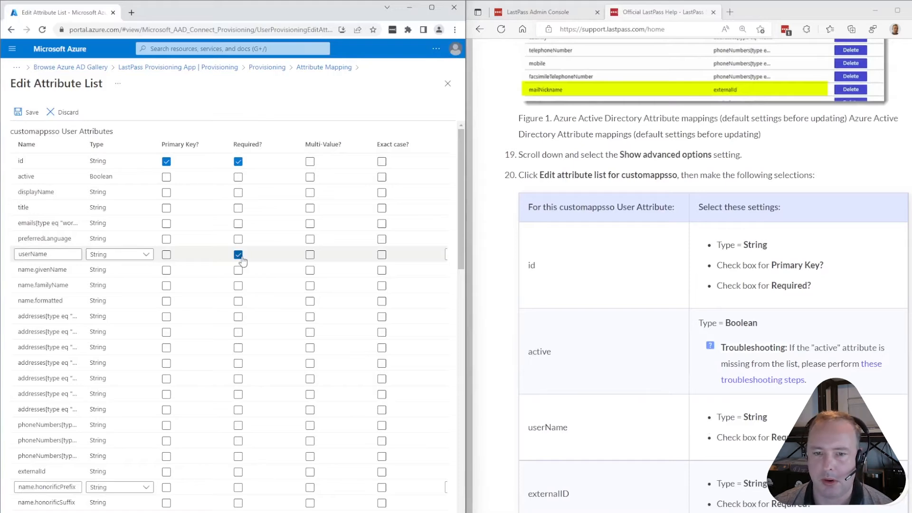
pyautogui.scroll(-3, 629, 360)
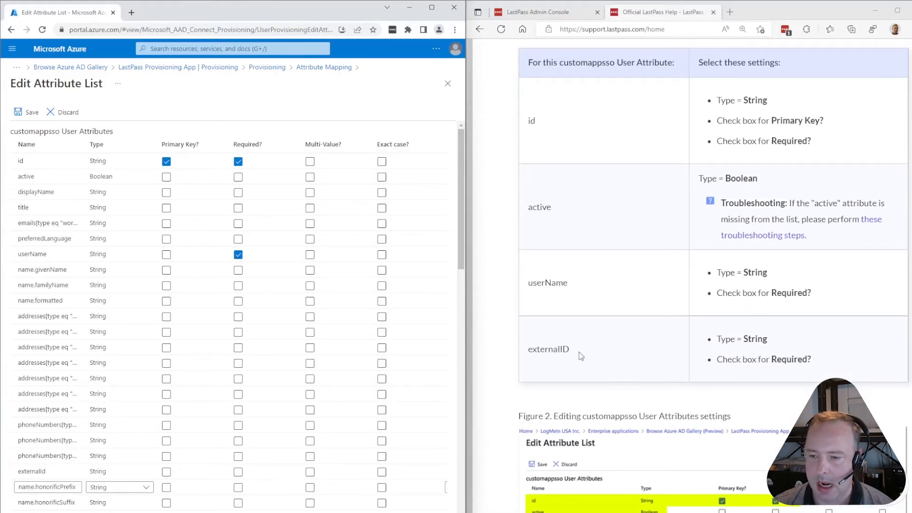
pyautogui.scroll(-1, 251, 310)
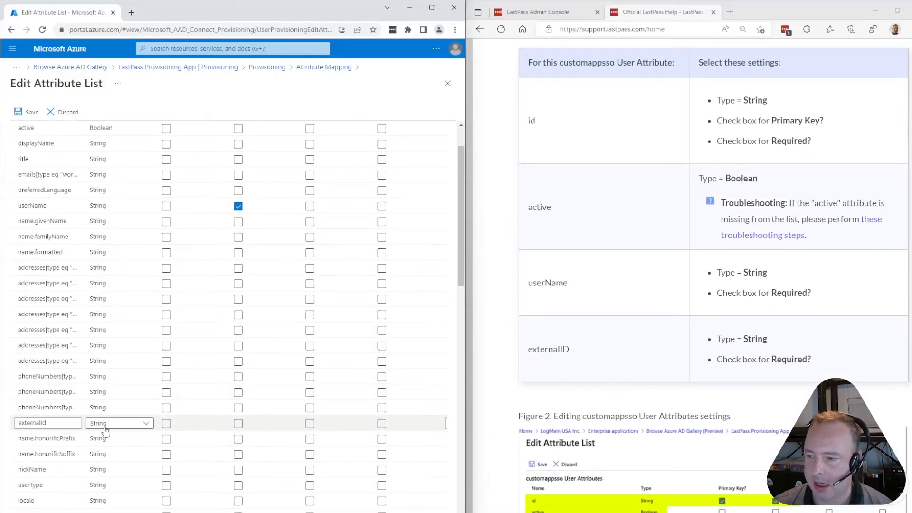
pyautogui.click(238, 425)
pyautogui.scroll(1, 285, 426)
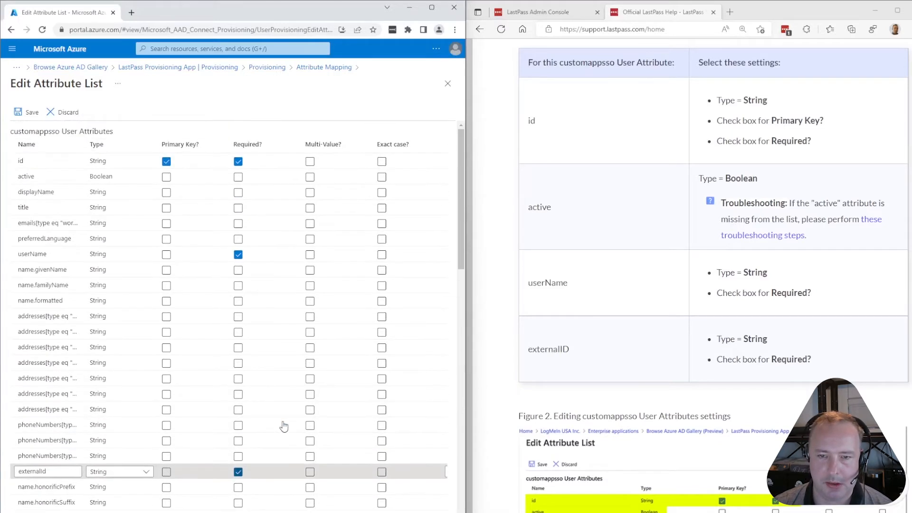
pyautogui.scroll(-2, 285, 432)
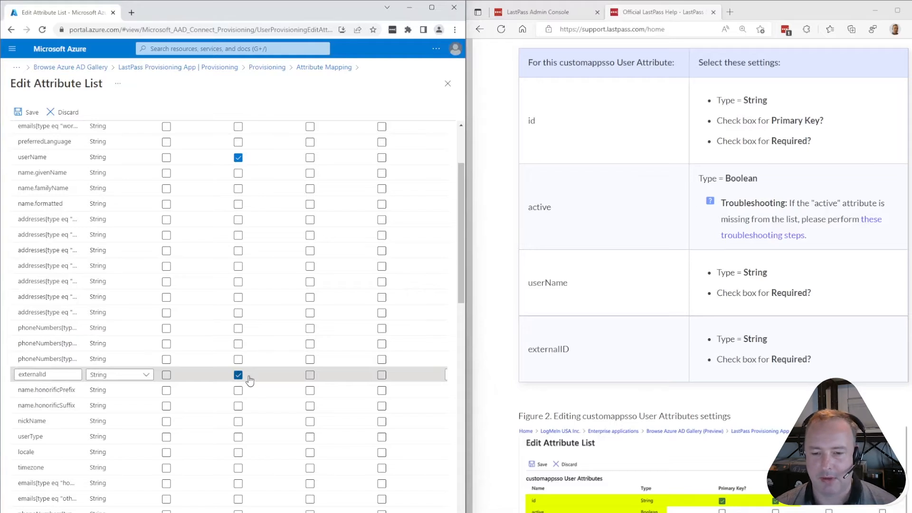
pyautogui.scroll(-3, 728, 369)
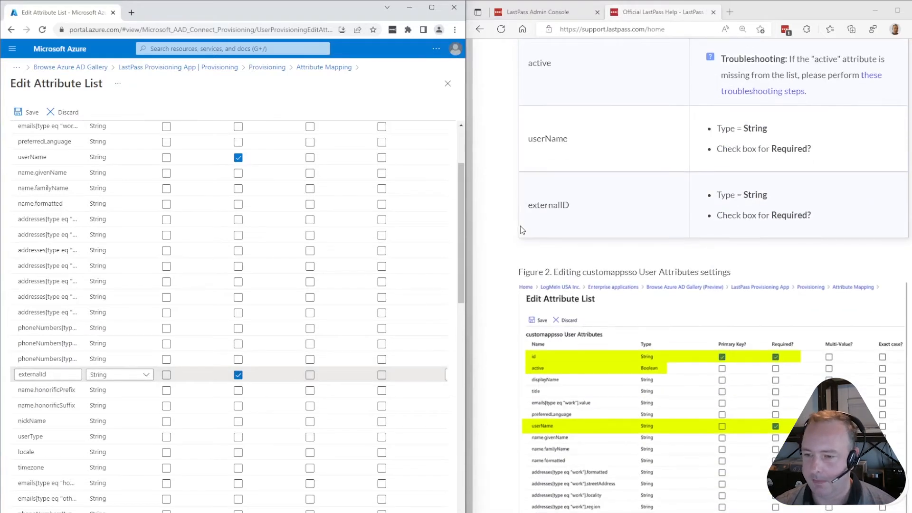
pyautogui.scroll(-2, 571, 240)
pyautogui.scroll(-3, 628, 210)
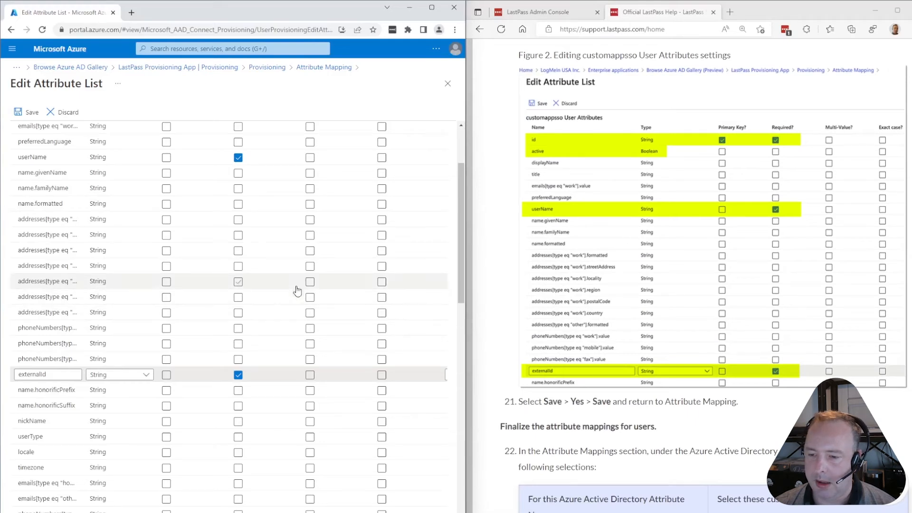
pyautogui.scroll(2, 206, 277)
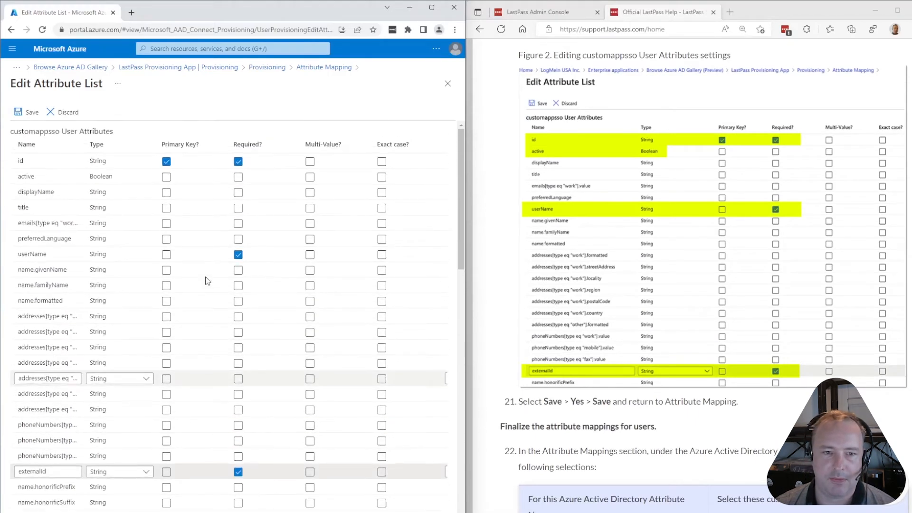
pyautogui.click(27, 112)
# Confirm saving the customappsso attribute list changes
pyautogui.click(29, 183)
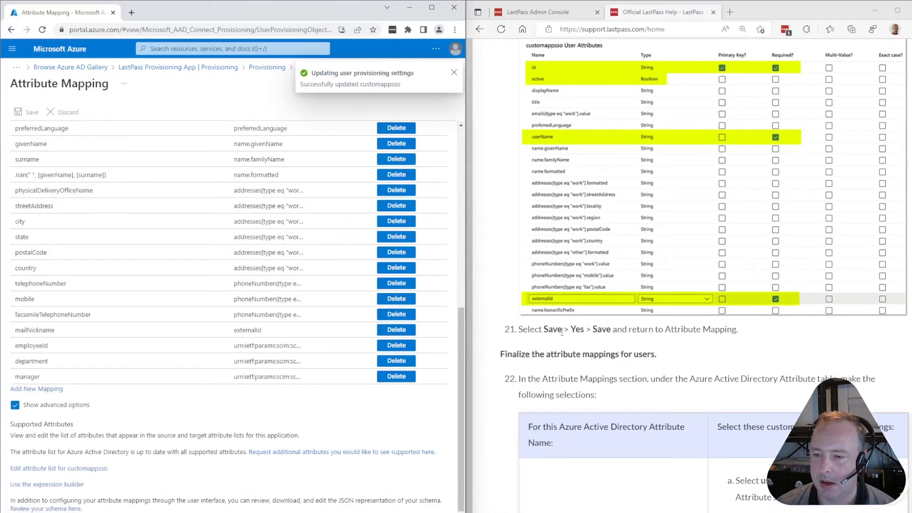
pyautogui.scroll(-2, 580, 324)
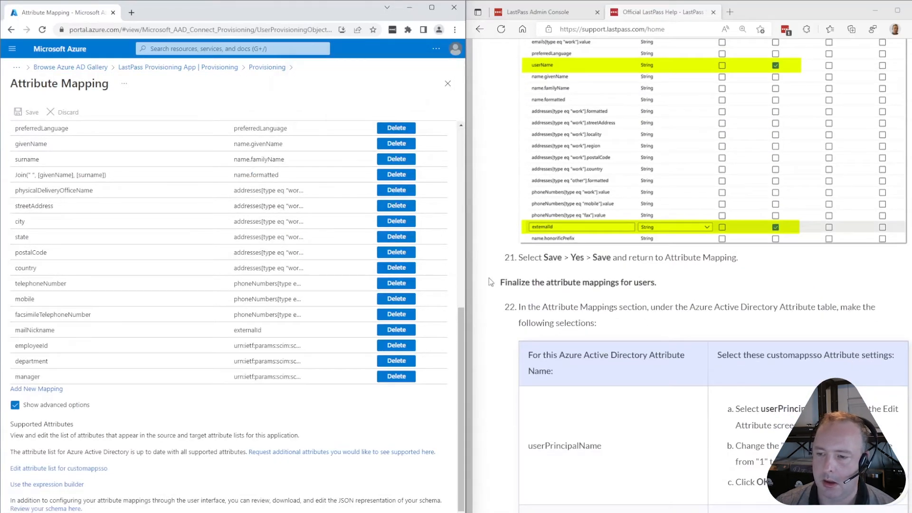
pyautogui.scroll(-2, 598, 260)
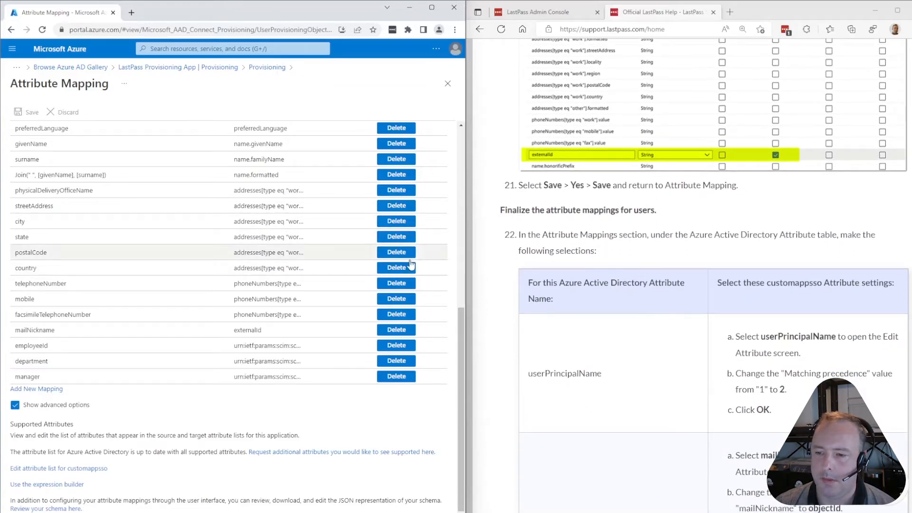
pyautogui.scroll(2, 200, 256)
pyautogui.scroll(2, 200, 256)
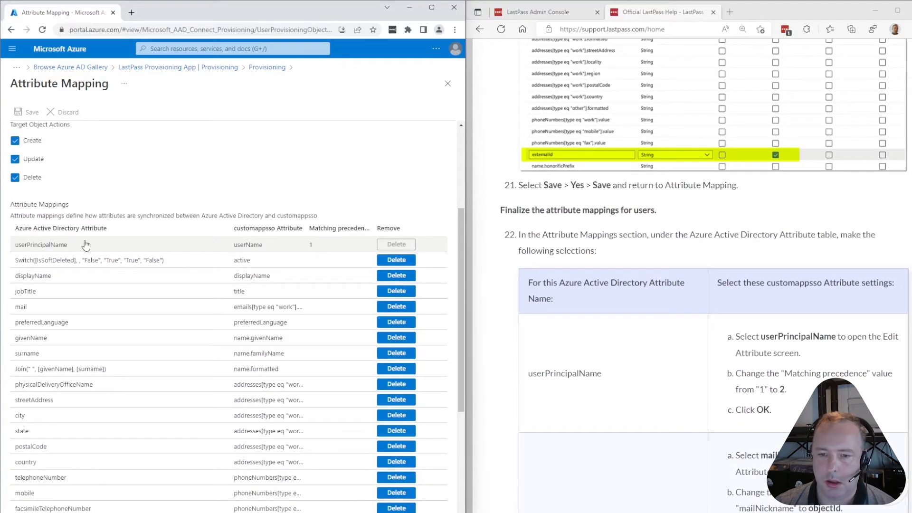
# Change the userPrincipalName mapping's matching precedence from 1 to 2
pyautogui.click(50, 247)
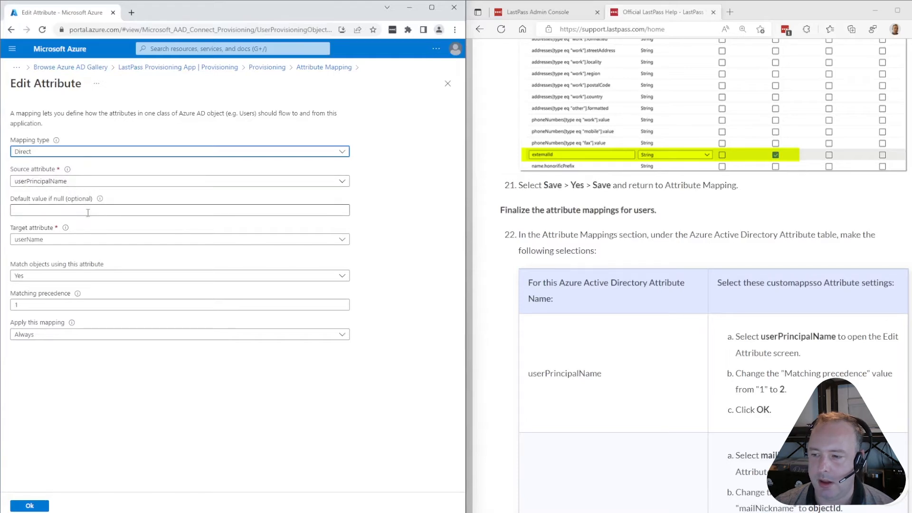
pyautogui.click(44, 303)
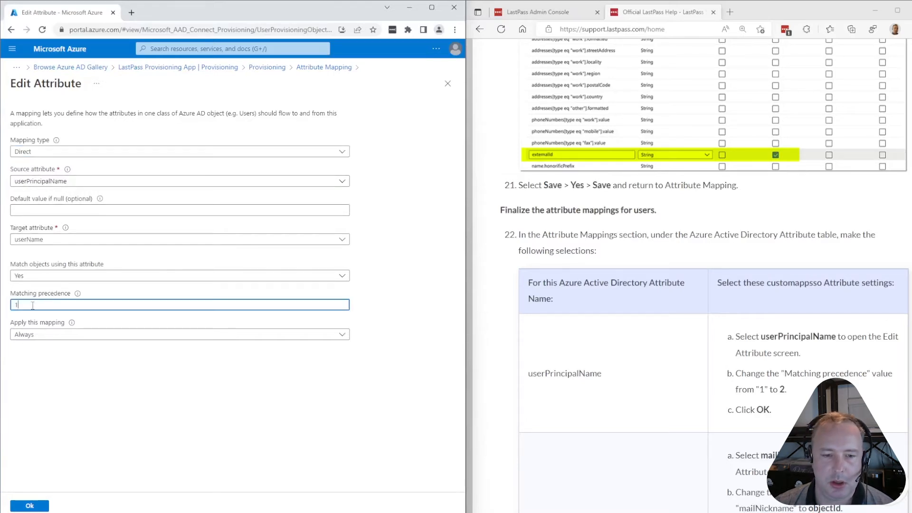
pyautogui.moveTo(33, 306); pyautogui.dragTo(11, 309)
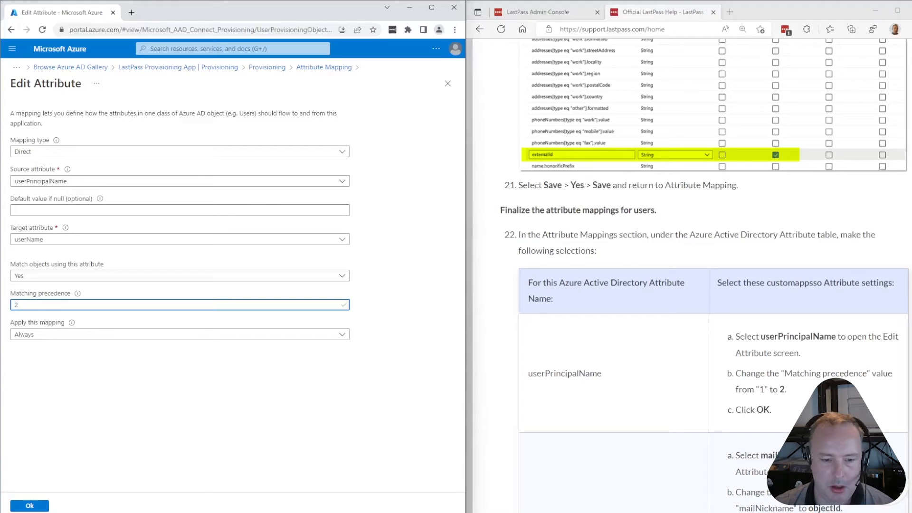
pyautogui.click(30, 505)
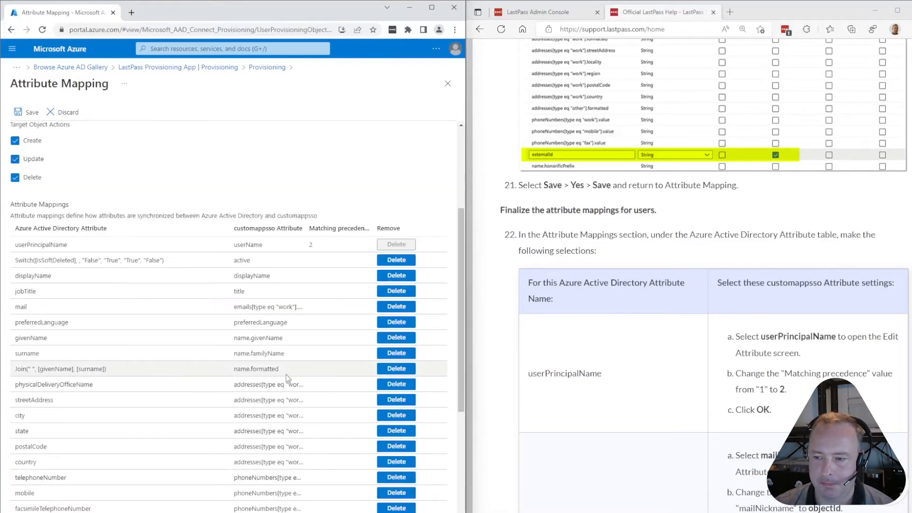
# Change the mailNickname mapping to source objectId, matching objects at precedence 1
pyautogui.scroll(-3, 651, 367)
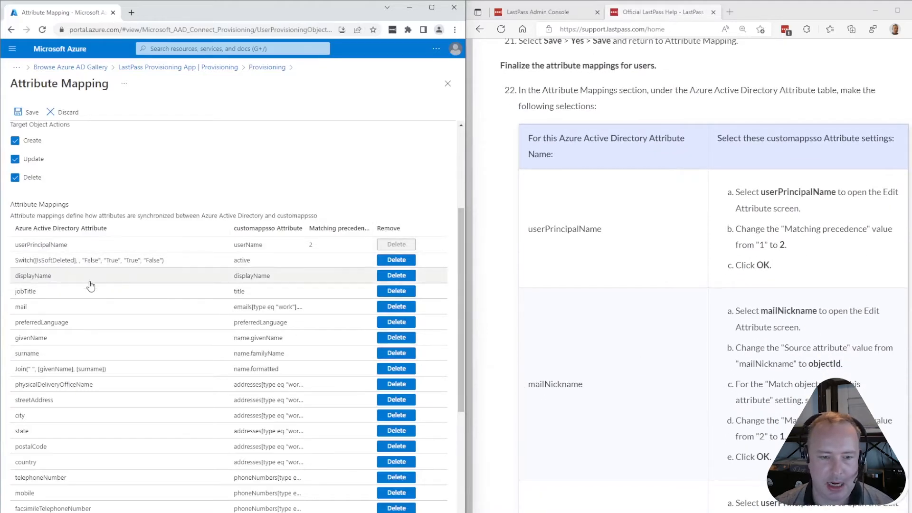
pyautogui.scroll(-2, 71, 313)
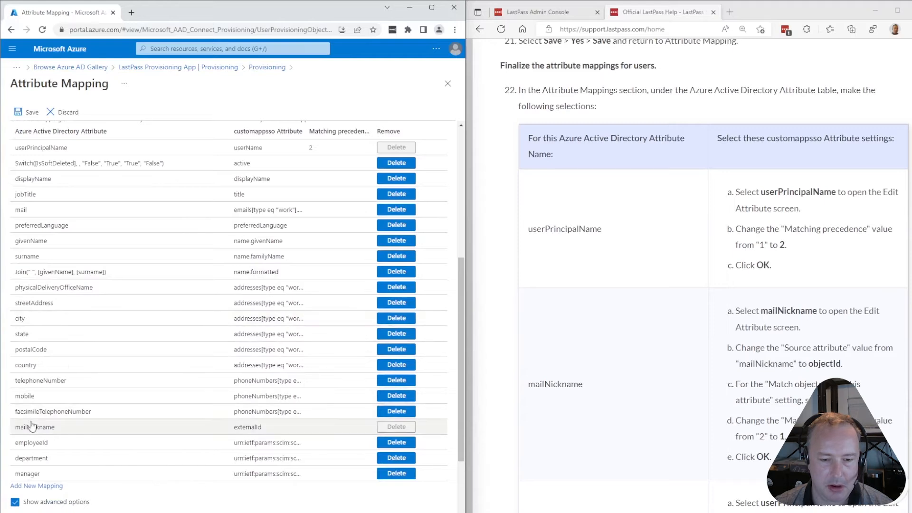
pyautogui.click(33, 428)
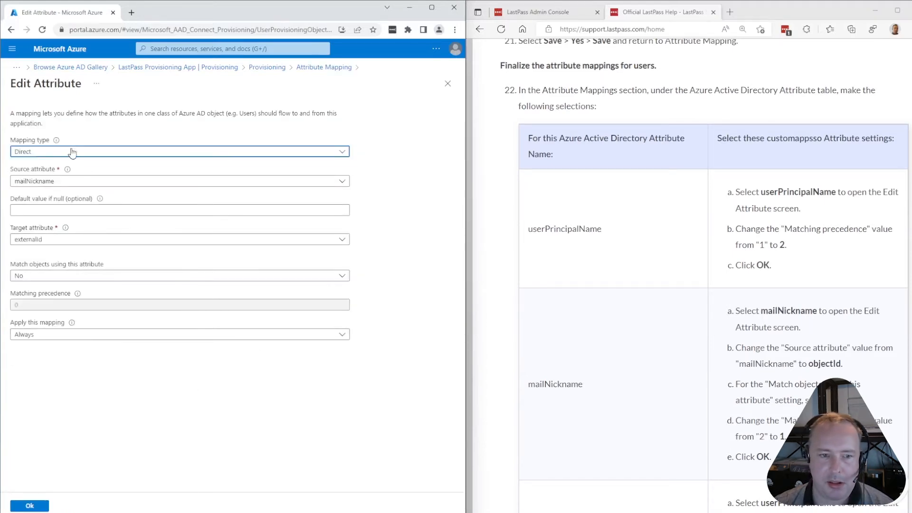
pyautogui.click(86, 185)
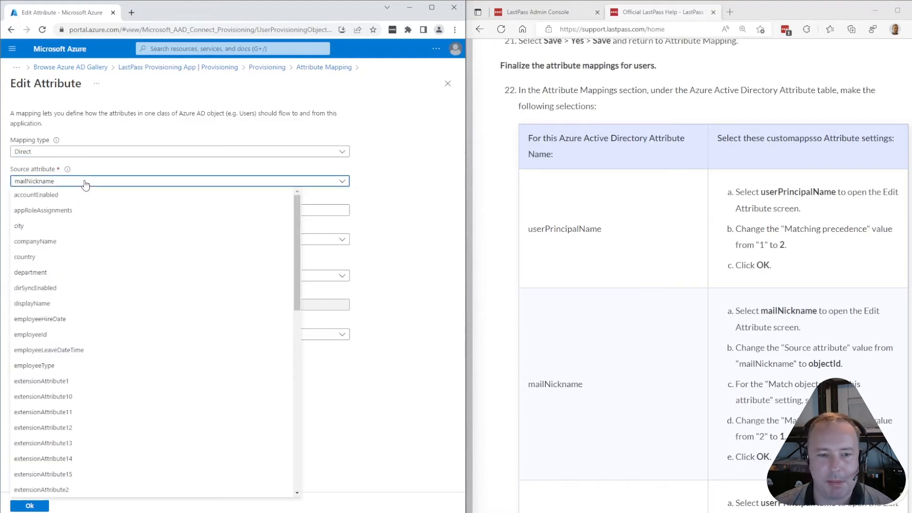
pyautogui.scroll(-3, 64, 335)
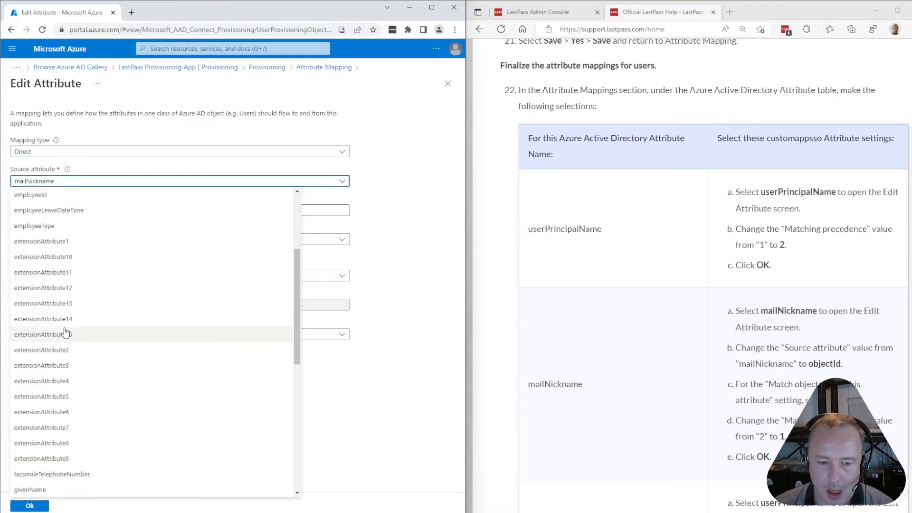
pyautogui.scroll(-5, 65, 332)
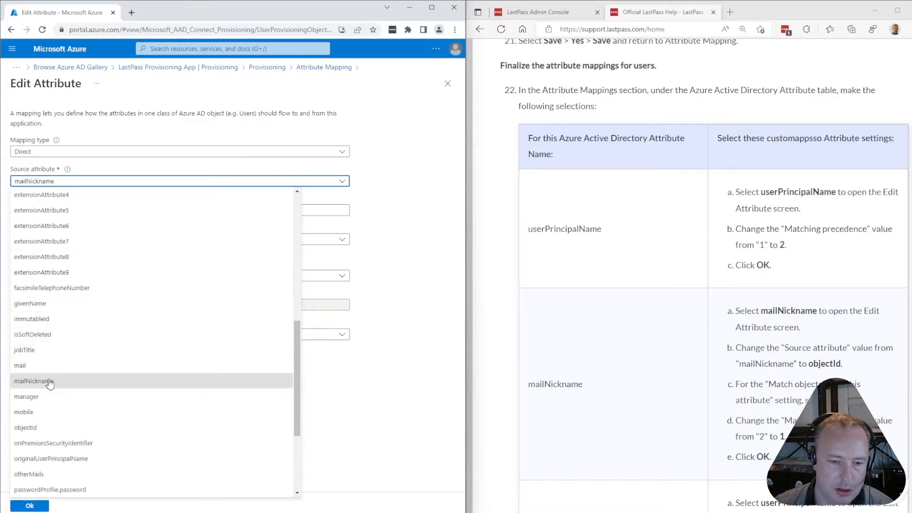
pyautogui.click(38, 319)
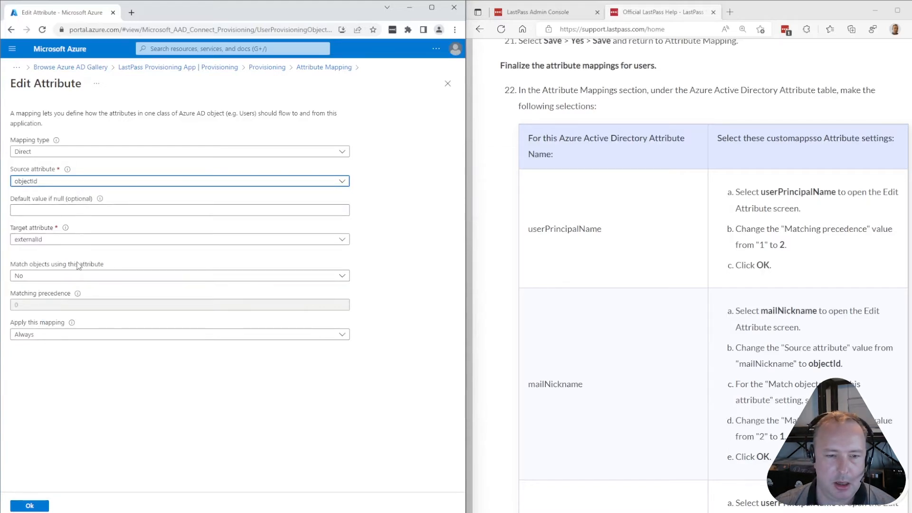
pyautogui.click(72, 279)
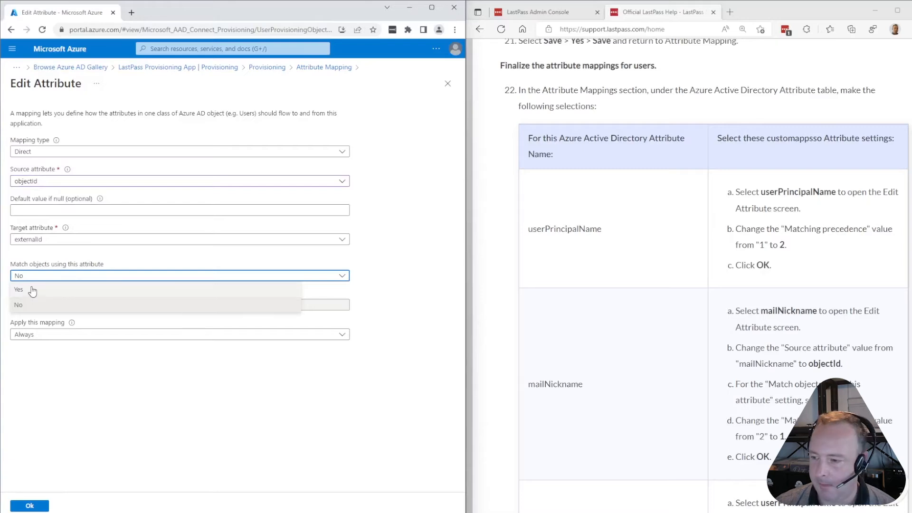
pyautogui.click(32, 291)
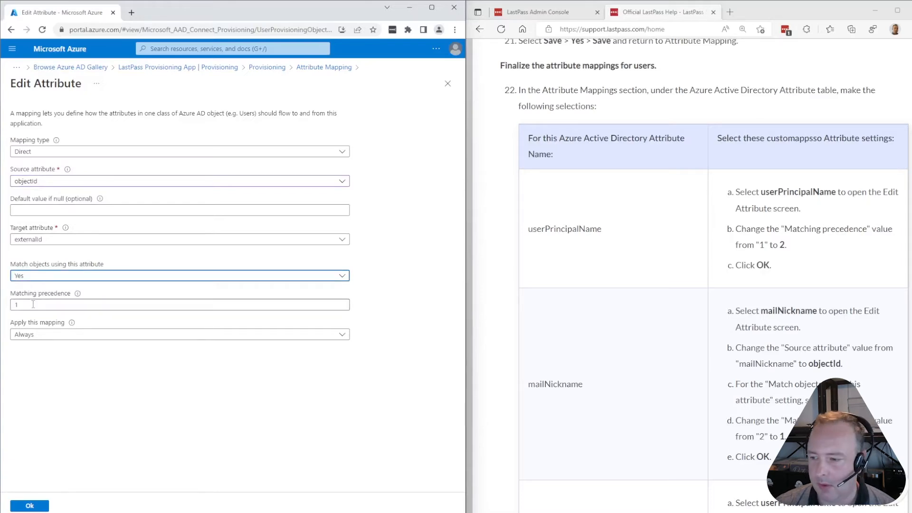
pyautogui.moveTo(35, 307); pyautogui.dragTo(4, 310)
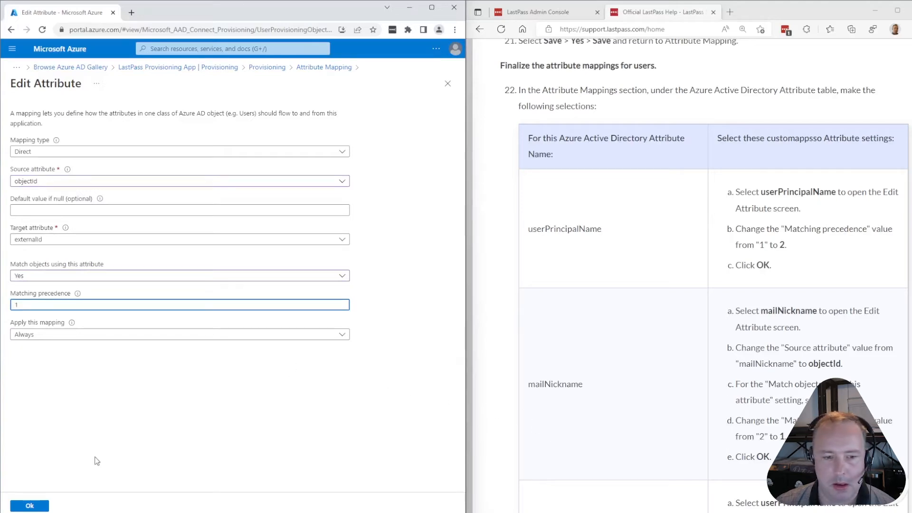
pyautogui.click(30, 507)
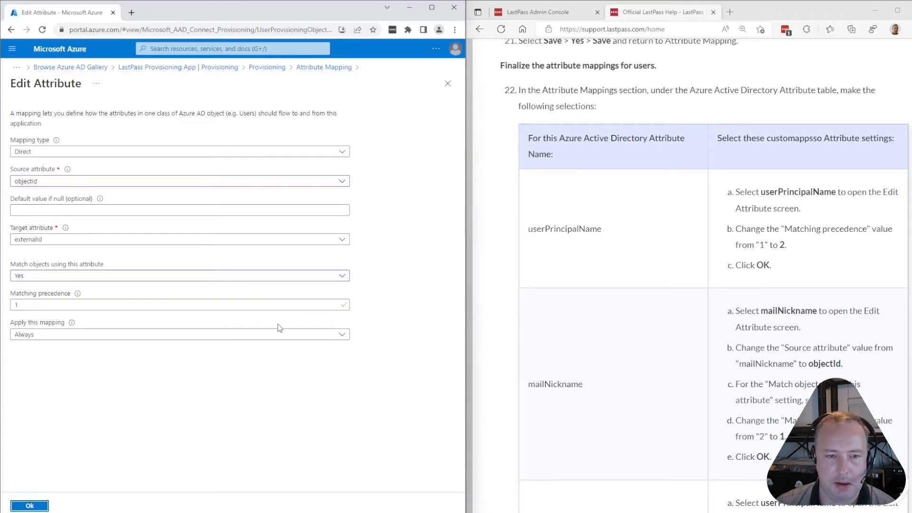
pyautogui.scroll(-3, 713, 326)
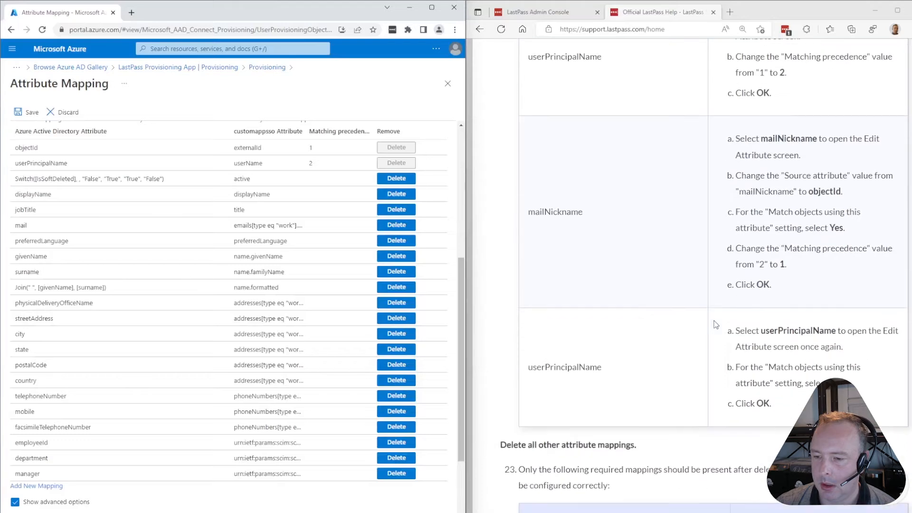
pyautogui.scroll(-1, 716, 324)
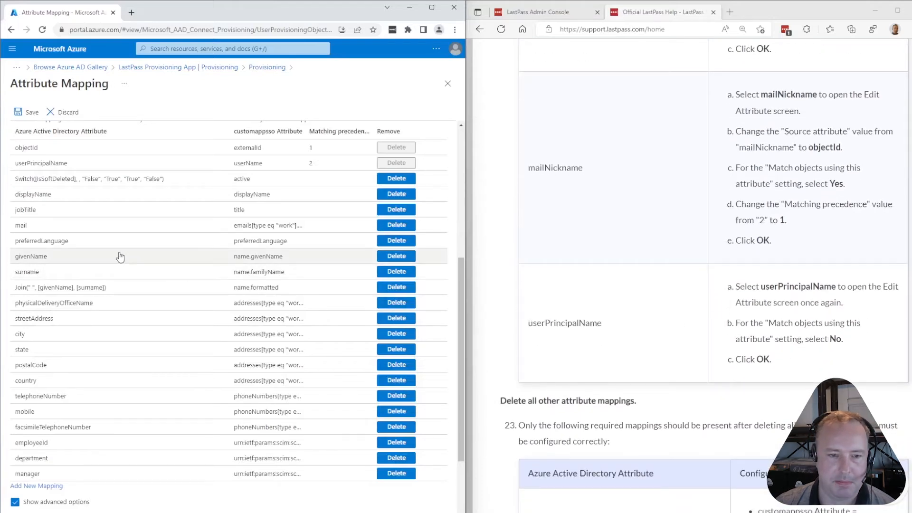
# Set Match objects to No on the userPrincipalName-to-userName mapping
pyautogui.click(43, 165)
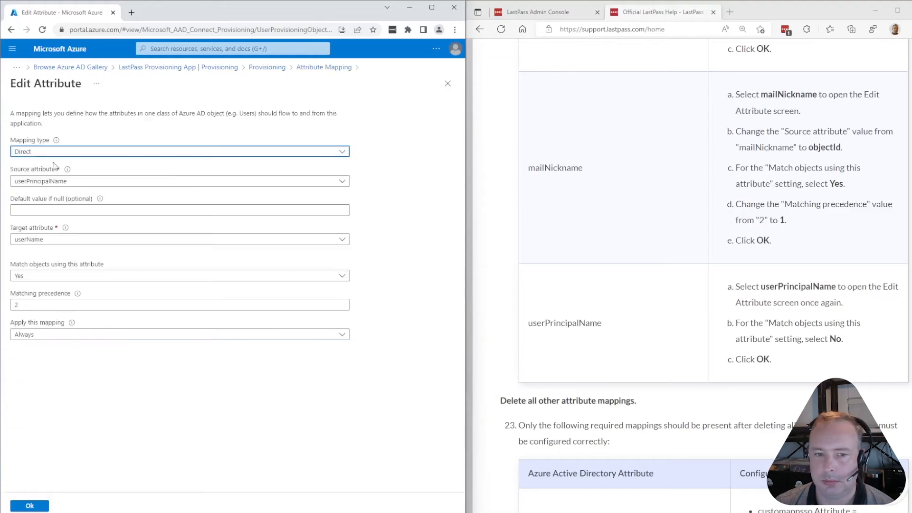
pyautogui.scroll(3, 677, 342)
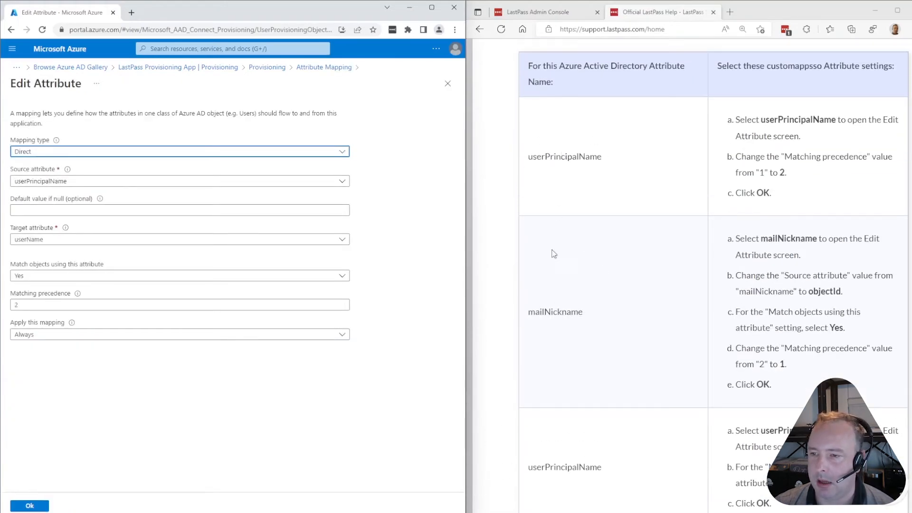
pyautogui.scroll(-3, 575, 333)
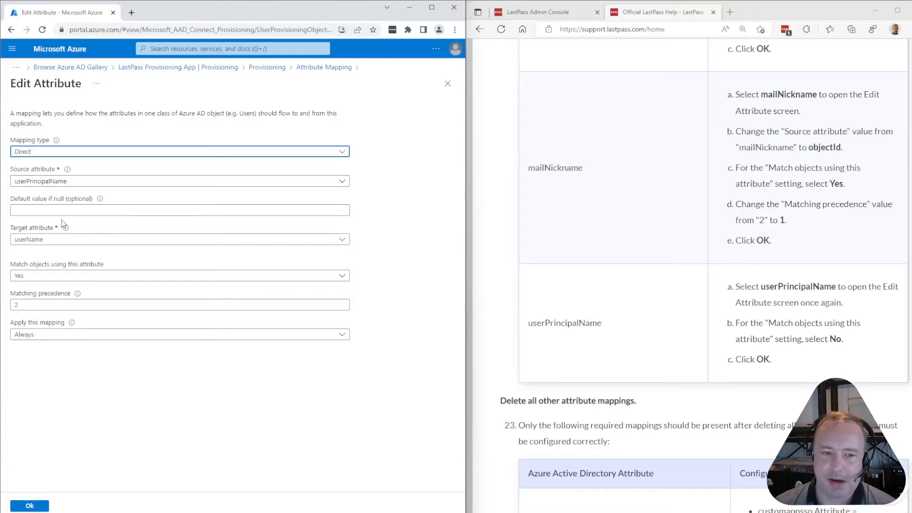
pyautogui.click(56, 278)
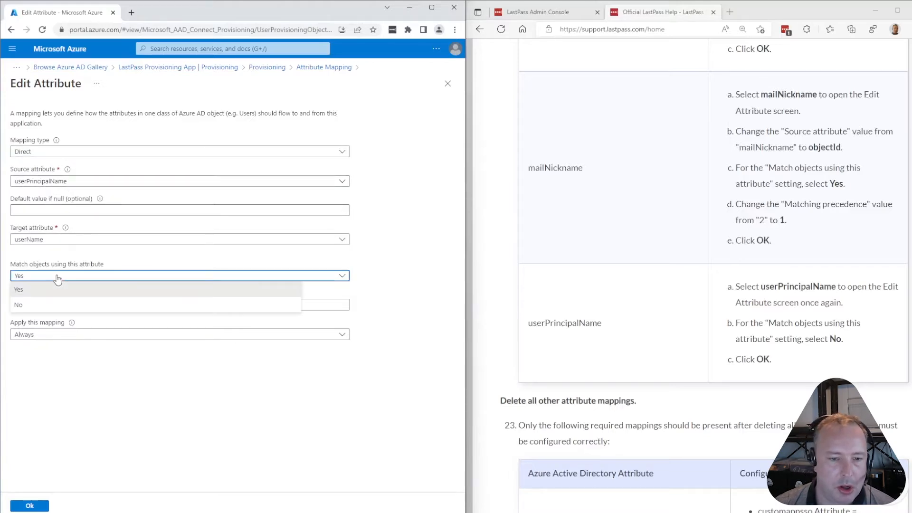
pyautogui.click(41, 305)
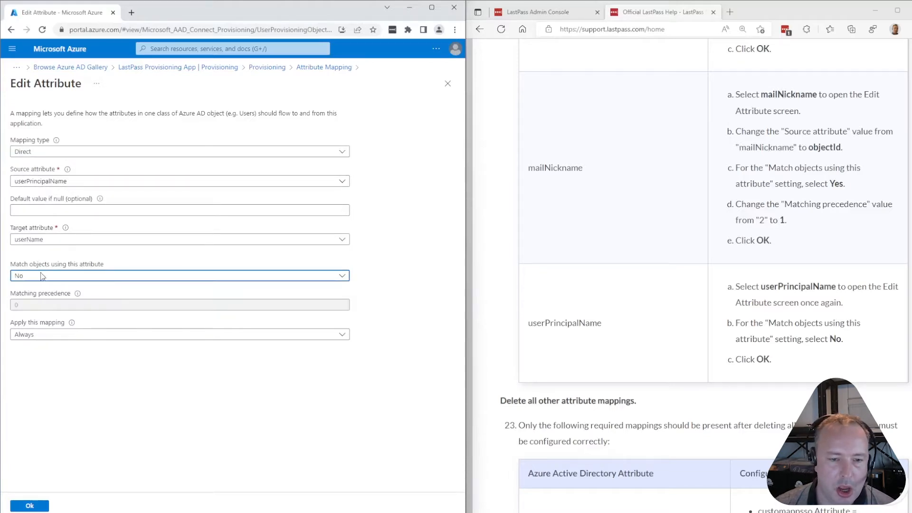
pyautogui.click(29, 506)
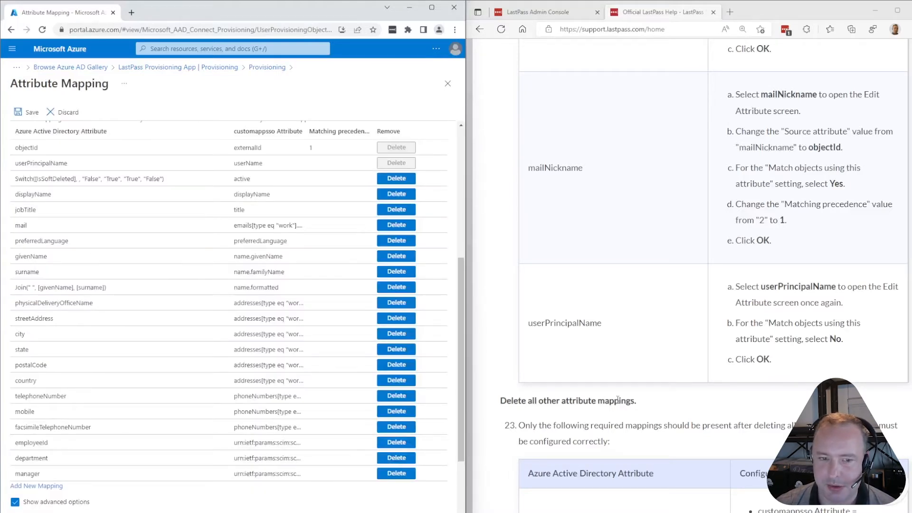
# Delete the jobTitle, mail, preferredLanguage, givenName, surname, name, address and displayName mappings, then Discard
pyautogui.scroll(3, 617, 400)
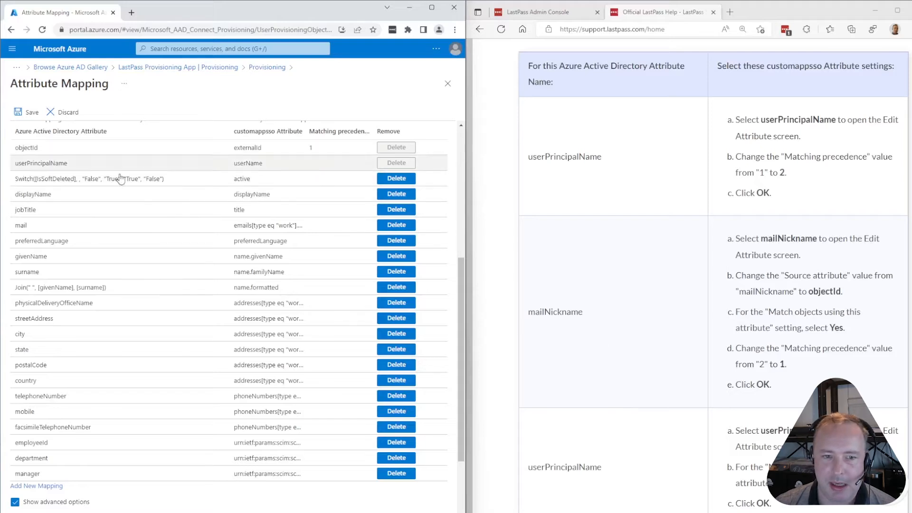
pyautogui.scroll(2, 98, 211)
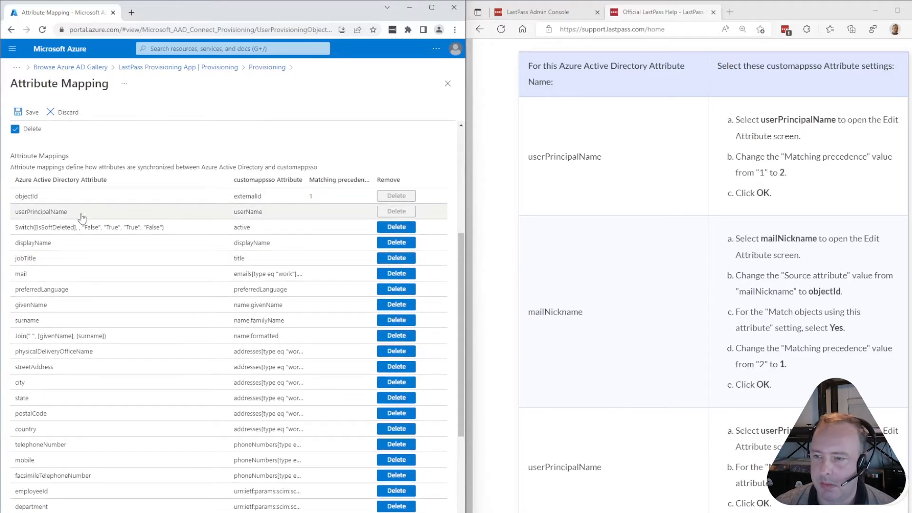
pyautogui.scroll(-9, 515, 325)
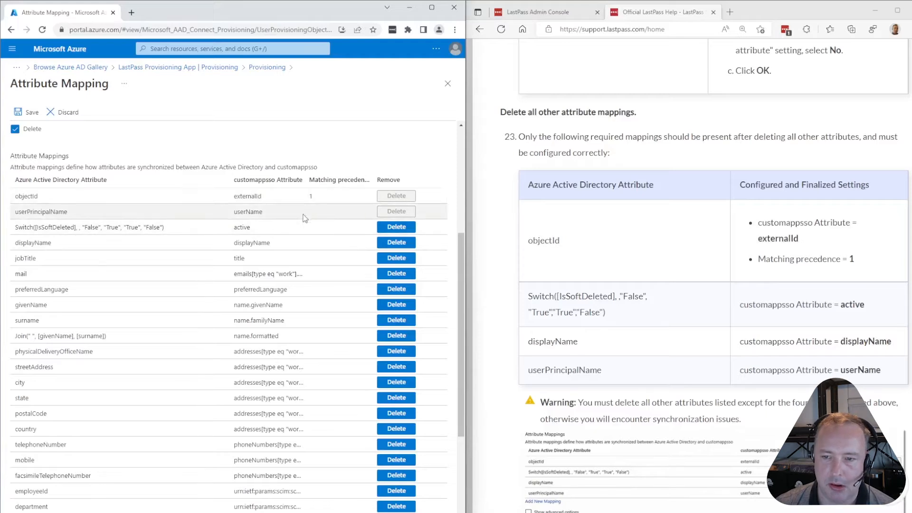
pyautogui.click(402, 259)
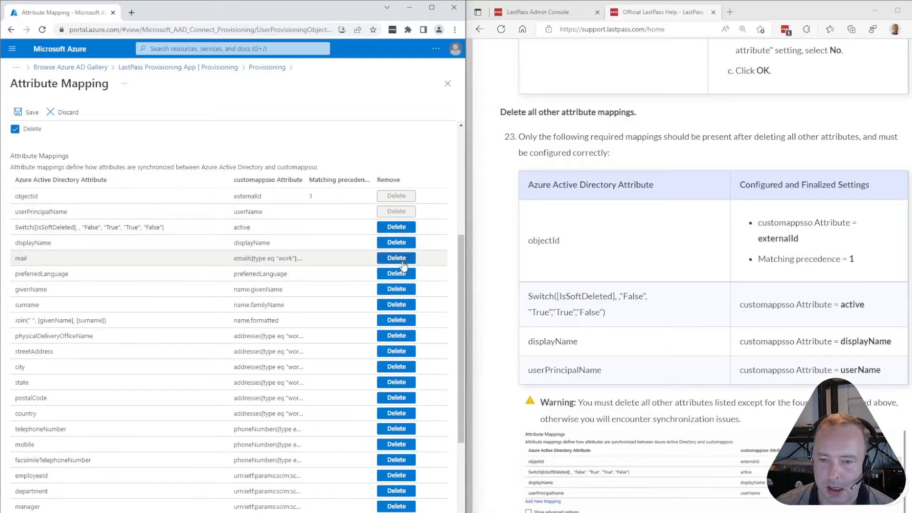
pyautogui.click(401, 259)
pyautogui.click(402, 259)
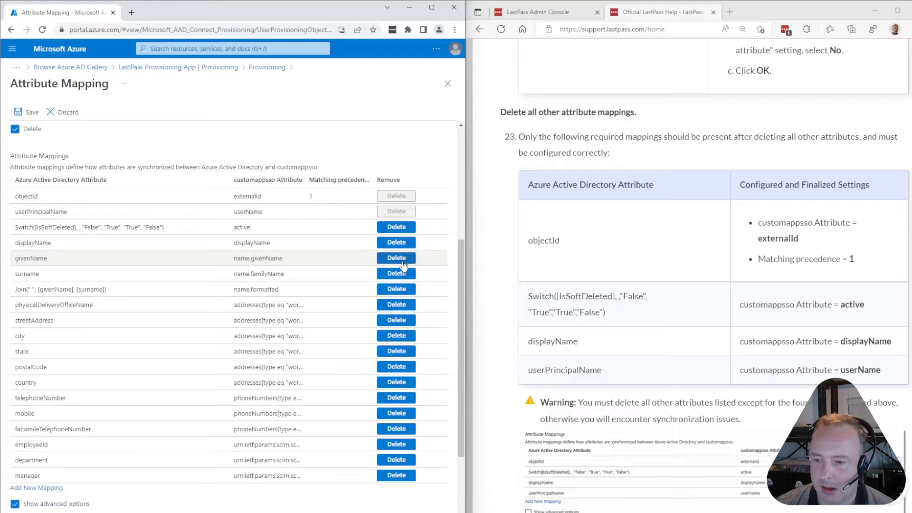
pyautogui.click(401, 259)
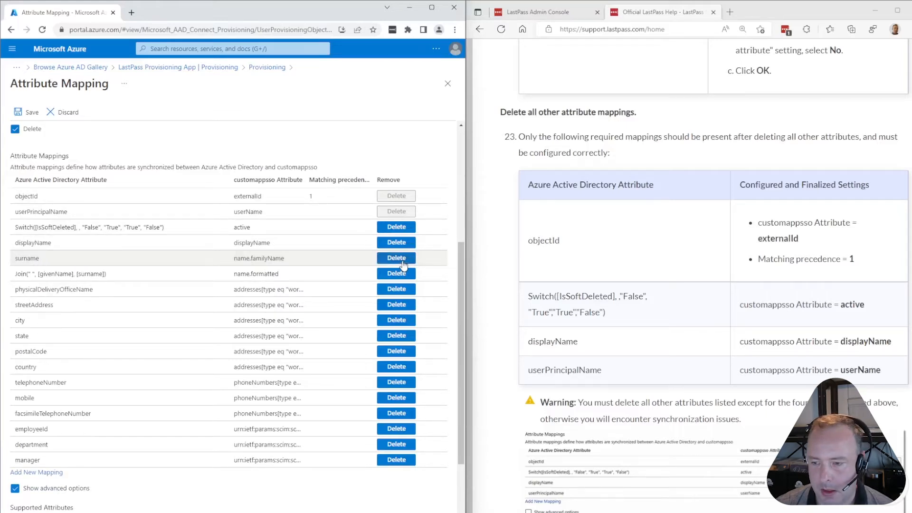
pyautogui.click(402, 259)
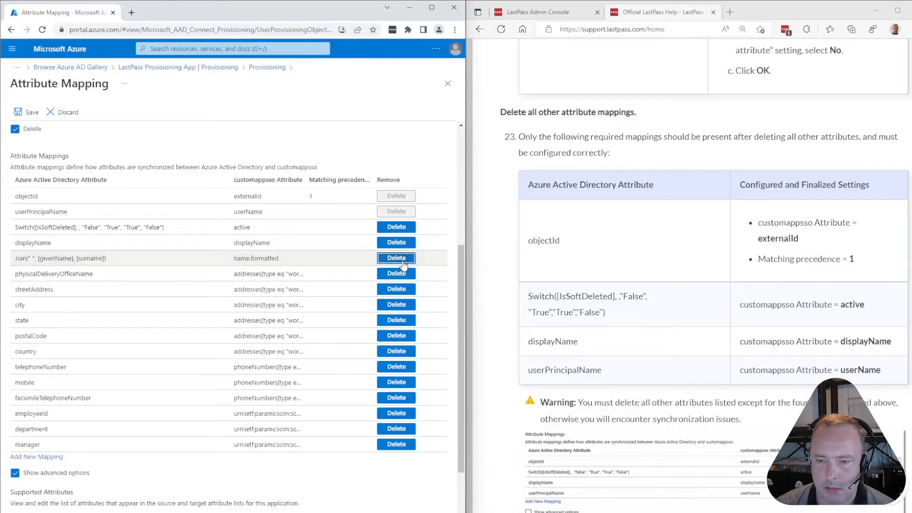
pyautogui.click(402, 259)
pyautogui.click(401, 259)
pyautogui.click(401, 259)
pyautogui.click(403, 259)
pyautogui.click(403, 259)
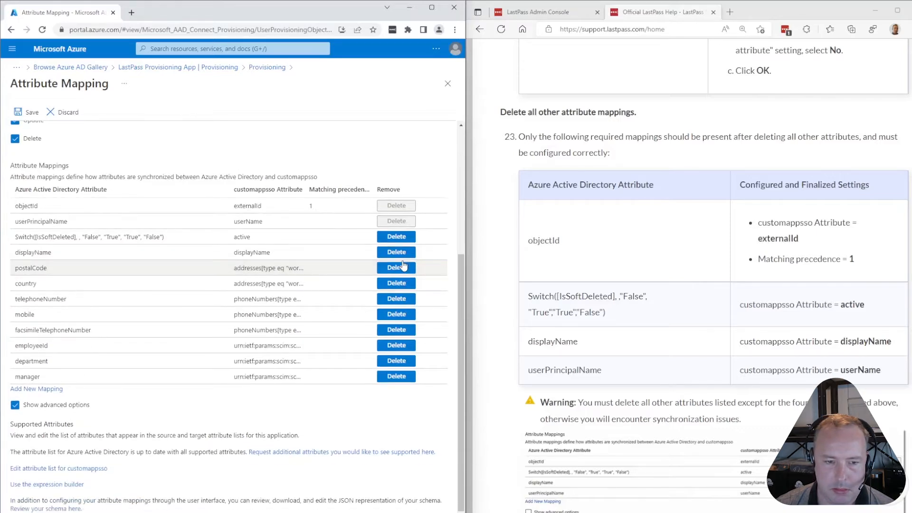
pyautogui.click(403, 259)
pyautogui.click(403, 269)
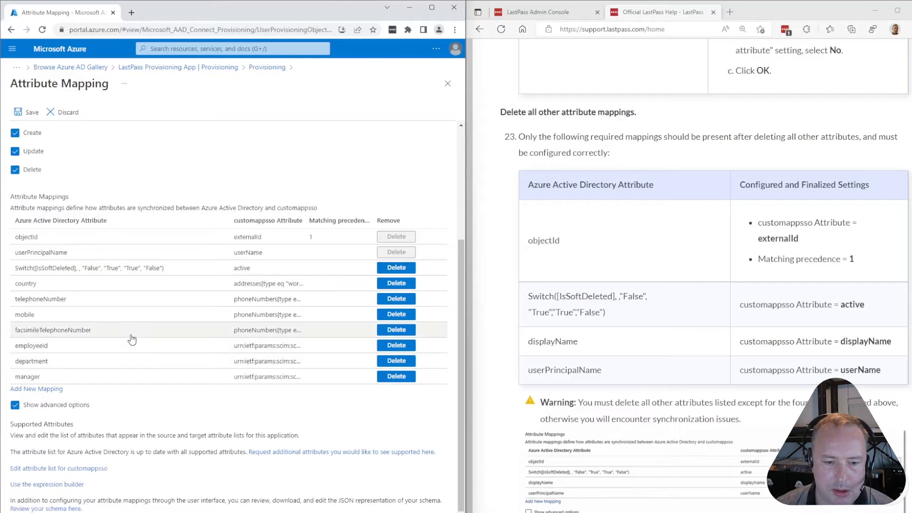
pyautogui.click(61, 113)
# Discard the deletions to restore all mappings, then set userPrincipalName matching precedence to 2
pyautogui.click(22, 167)
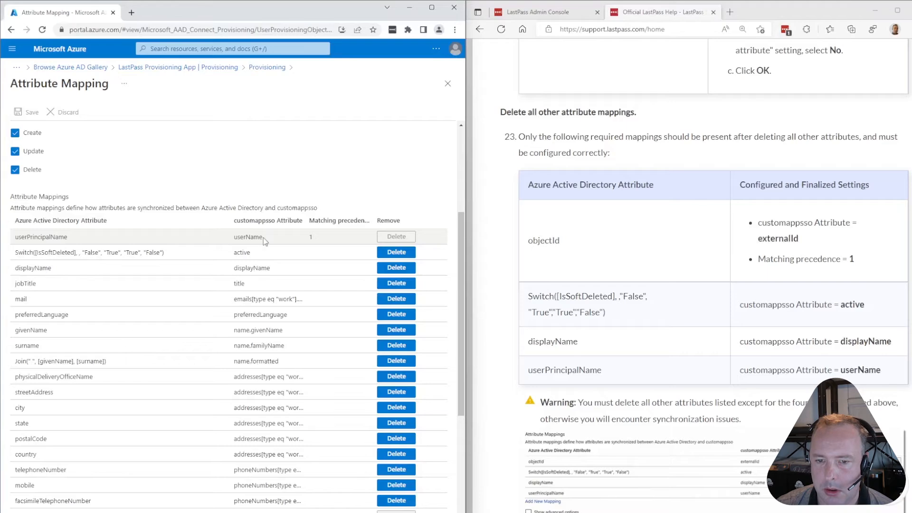
pyautogui.click(40, 238)
pyautogui.scroll(10, 530, 311)
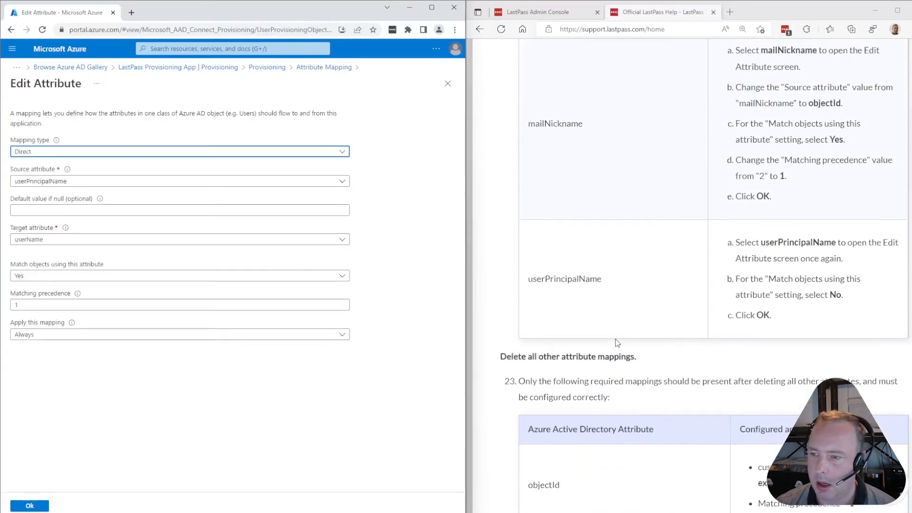
pyautogui.scroll(5, 637, 352)
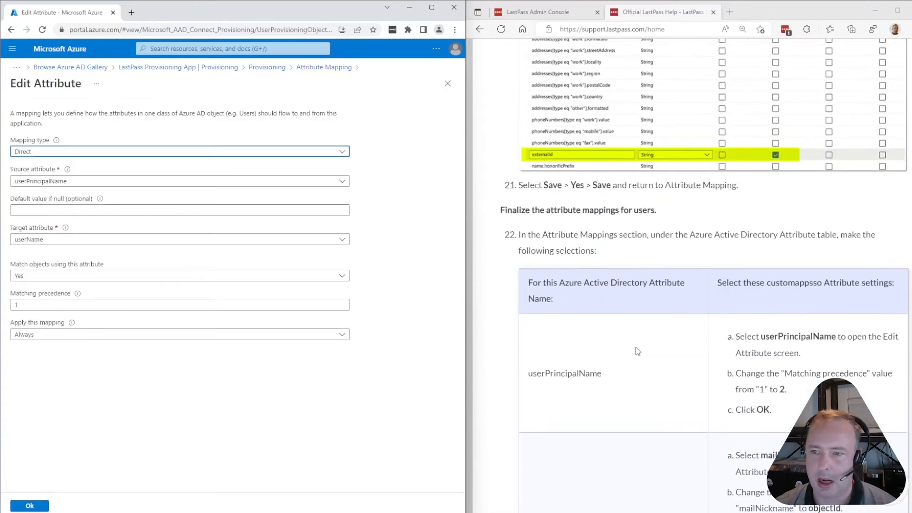
pyautogui.scroll(-4, 617, 321)
pyautogui.scroll(7, 616, 321)
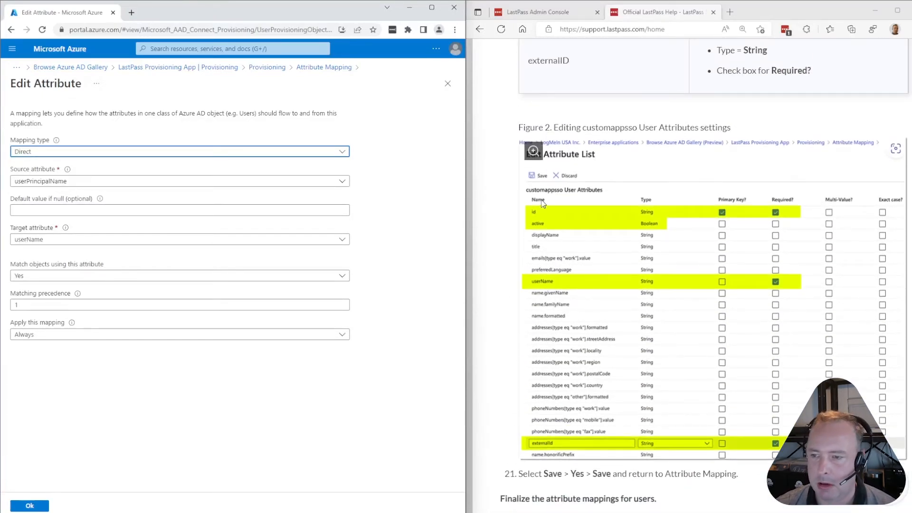
pyautogui.scroll(4, 618, 238)
pyautogui.scroll(-8, 632, 244)
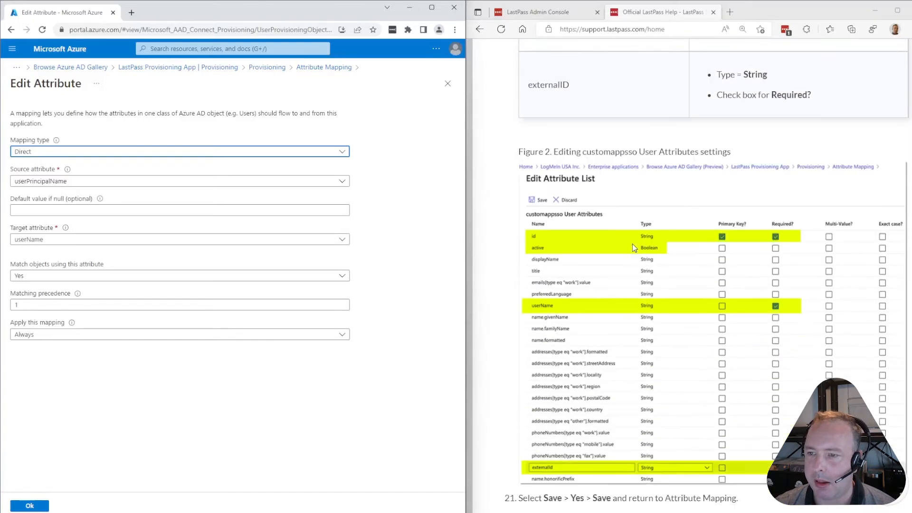
pyautogui.scroll(-5, 589, 262)
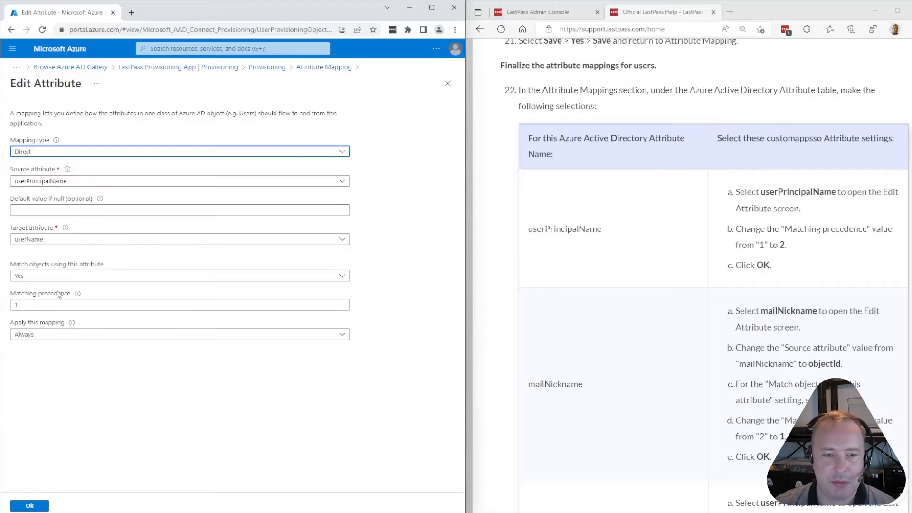
pyautogui.moveTo(56, 306); pyautogui.dragTo(3, 302)
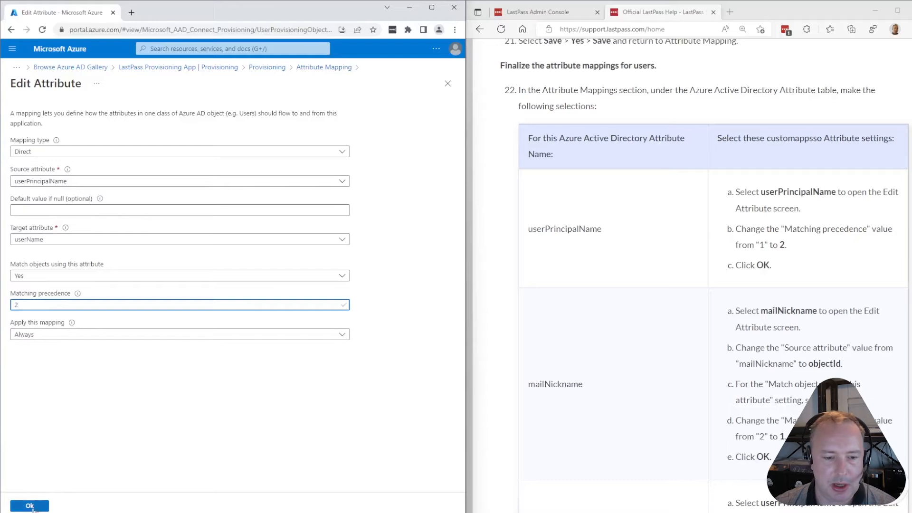
pyautogui.click(30, 506)
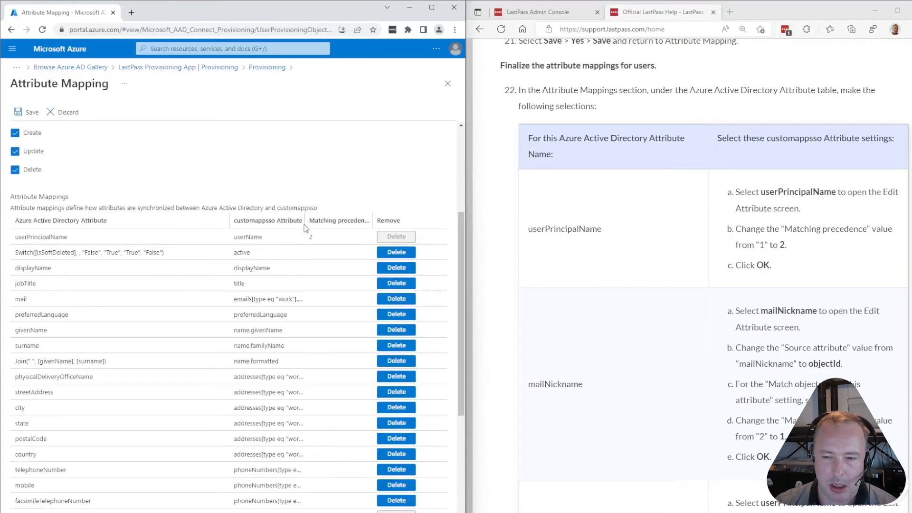
# Open the mailNickname mapping and browse the target attributes, leaving the target unchanged
pyautogui.scroll(-3, 697, 263)
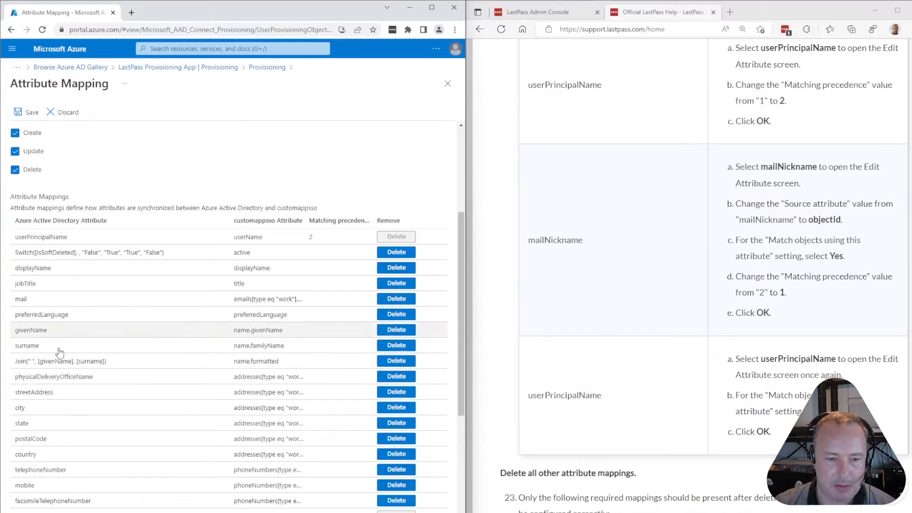
pyautogui.scroll(-1, 83, 376)
pyautogui.scroll(-2, 84, 376)
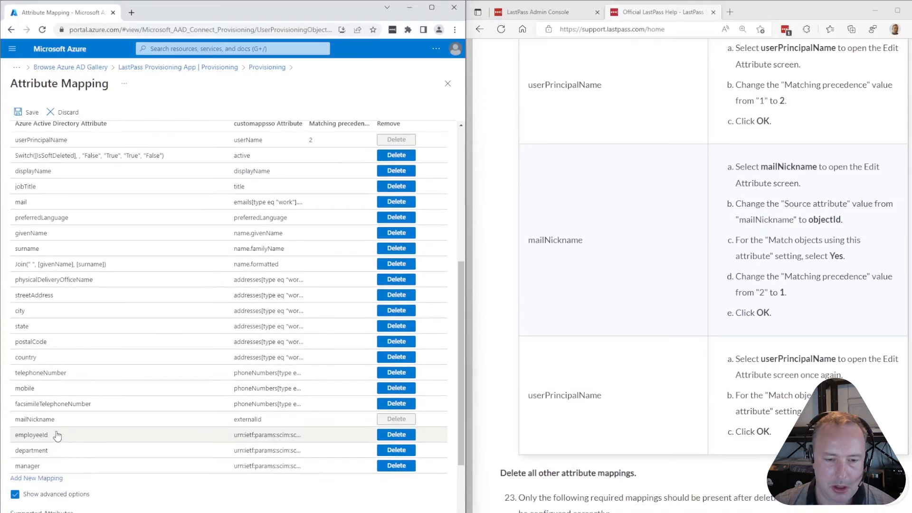
pyautogui.click(58, 423)
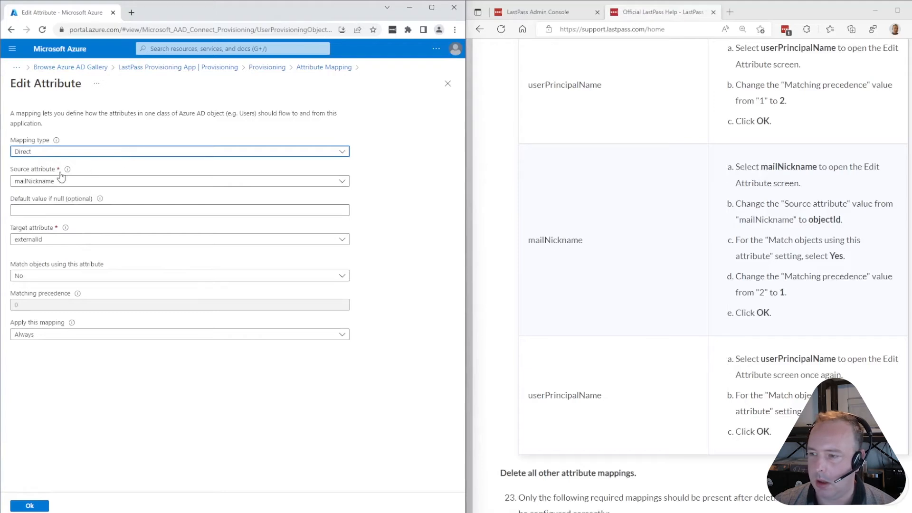
pyautogui.click(62, 239)
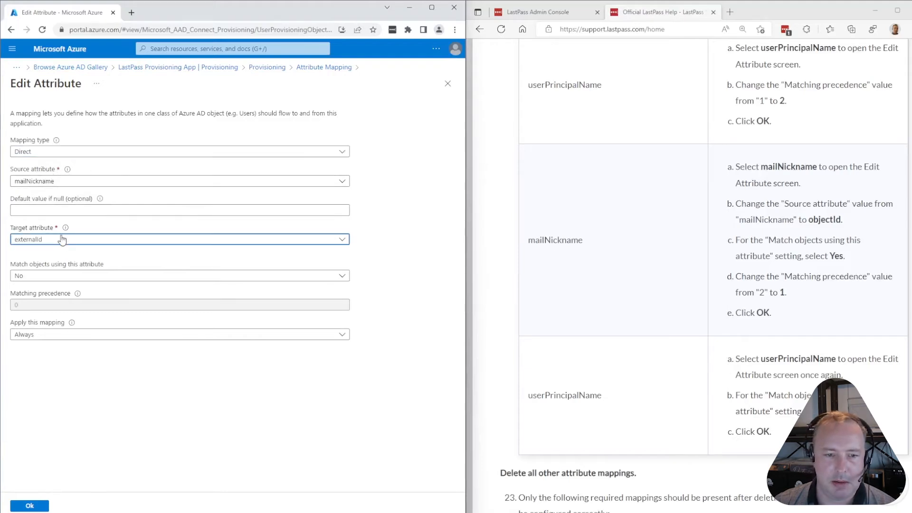
pyautogui.scroll(-1, 71, 311)
pyautogui.scroll(-5, 72, 311)
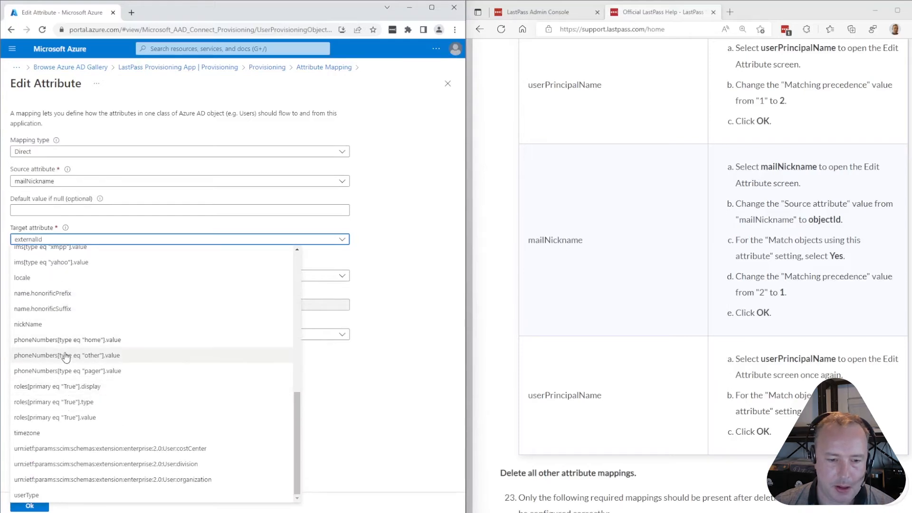
pyautogui.scroll(6, 68, 375)
pyautogui.scroll(-4, 72, 366)
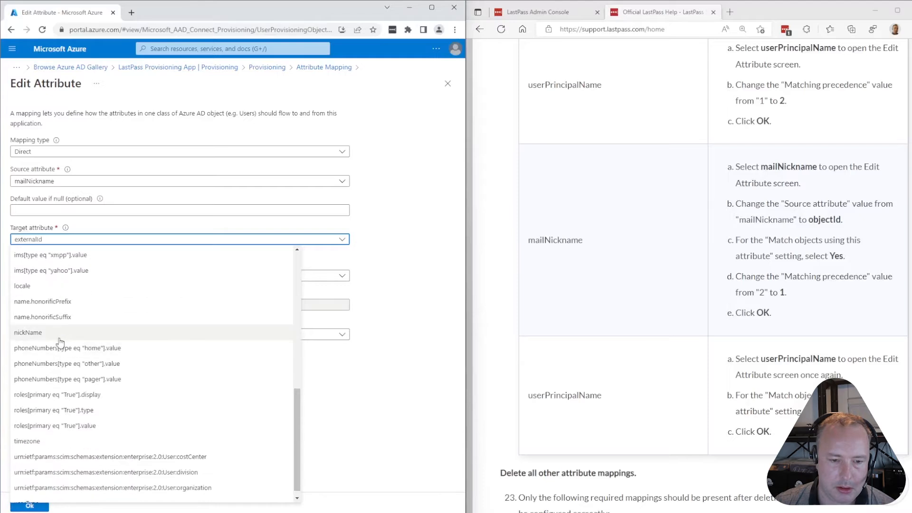
pyautogui.scroll(-1, 58, 414)
pyautogui.scroll(1, 68, 373)
pyautogui.scroll(6, 69, 375)
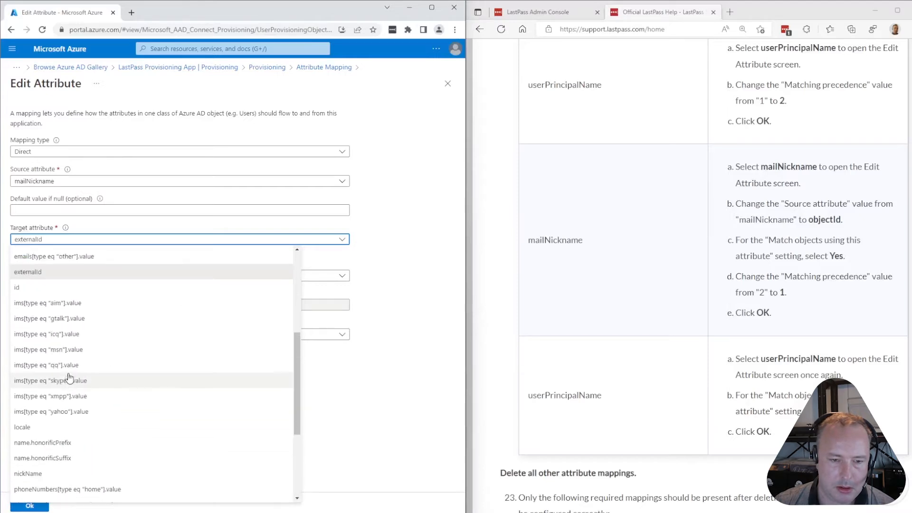
pyautogui.click(136, 209)
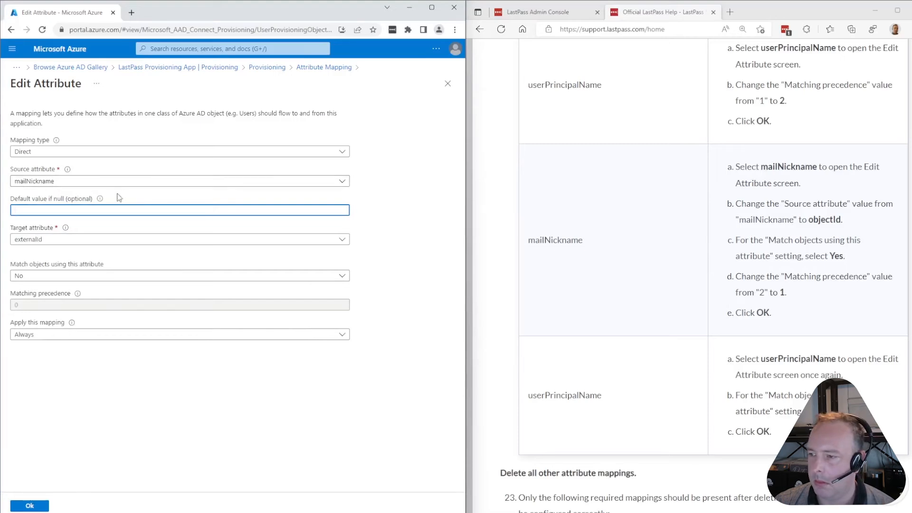
# Set the source to objectId, Match objects to Yes, and matching precedence 1
pyautogui.click(66, 184)
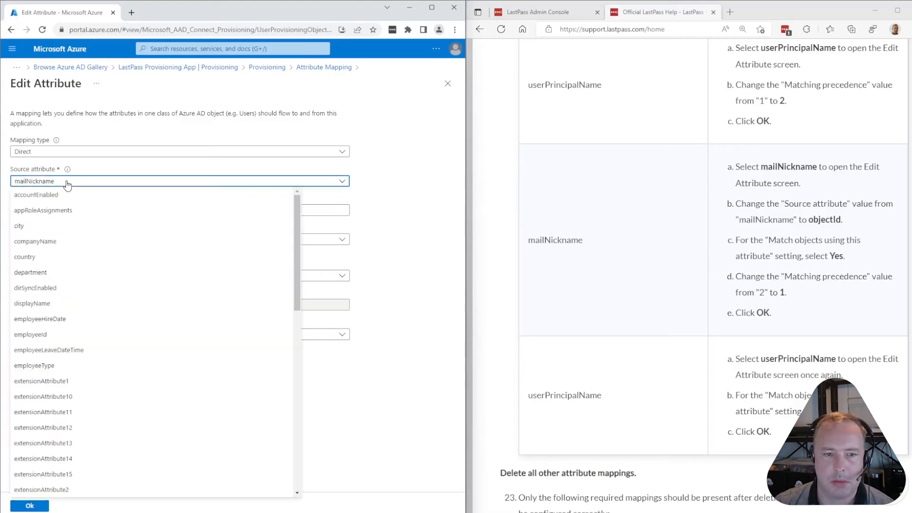
pyautogui.scroll(-2, 59, 259)
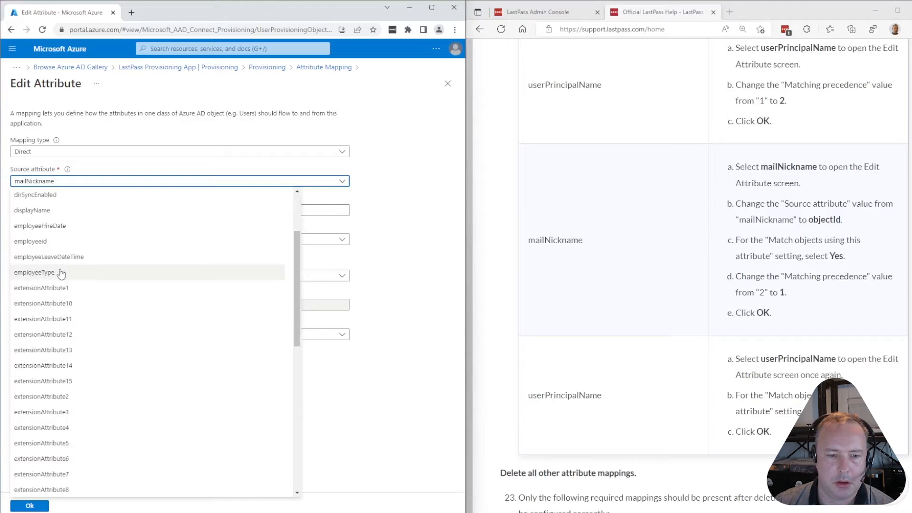
pyautogui.scroll(-5, 65, 292)
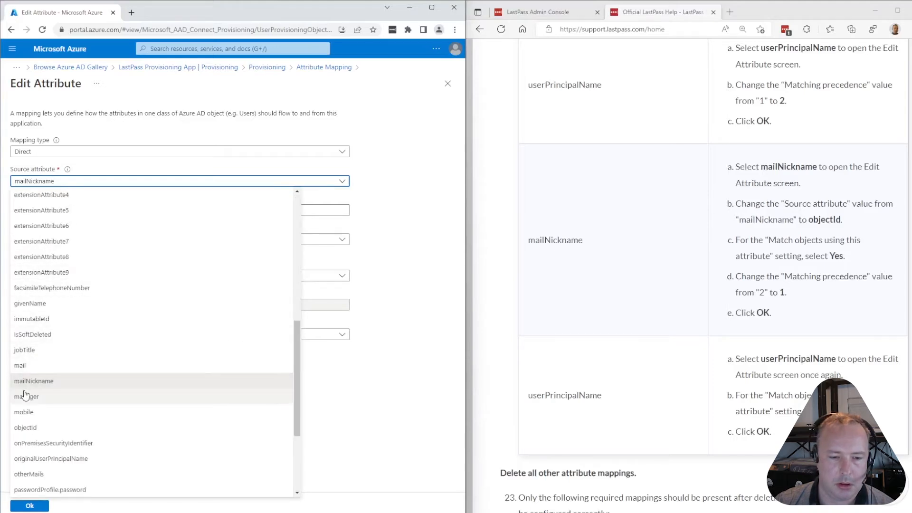
pyautogui.click(29, 428)
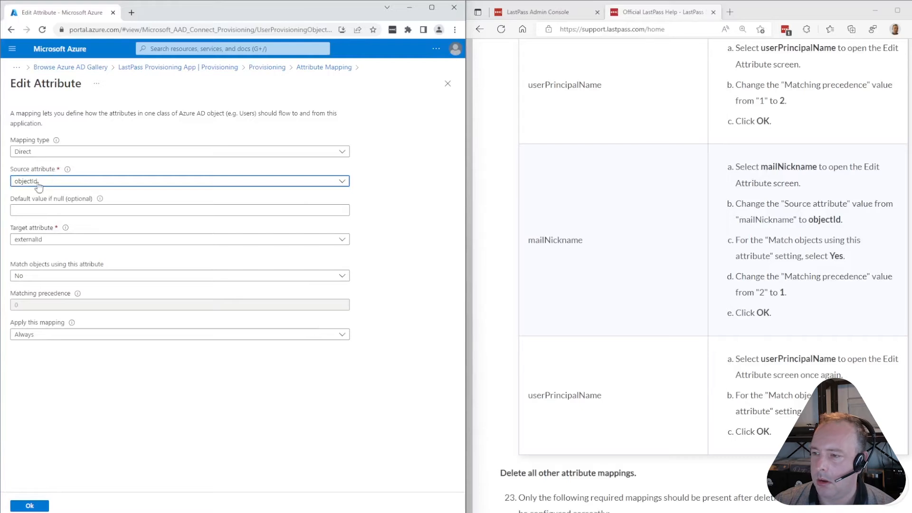
pyautogui.click(41, 276)
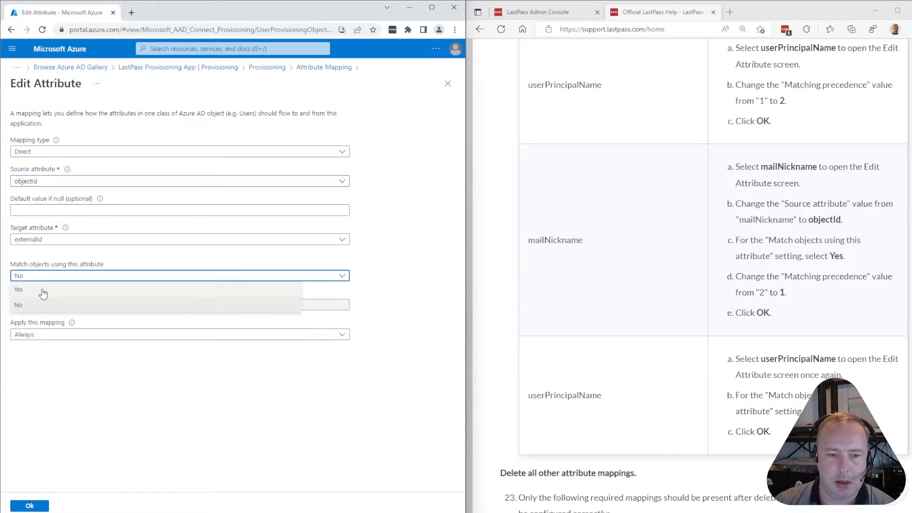
pyautogui.click(41, 291)
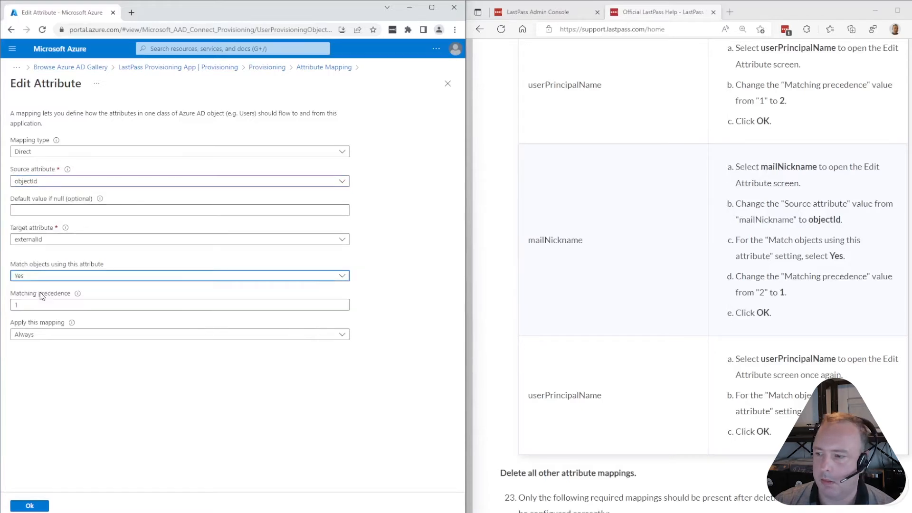
pyautogui.doubleClick(17, 304)
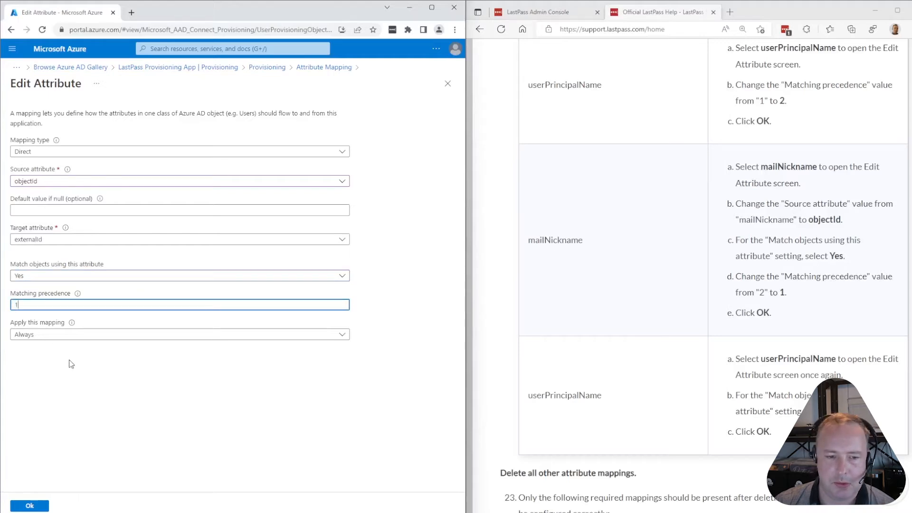
pyautogui.click(28, 506)
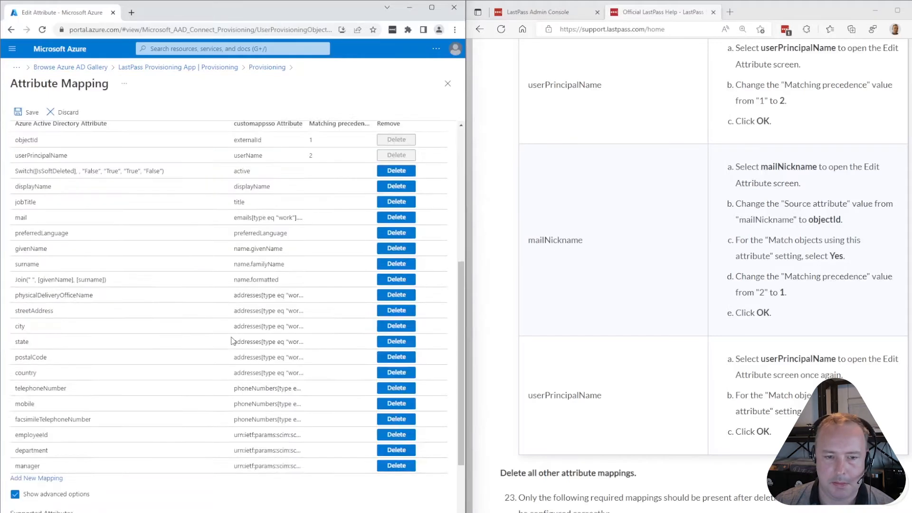
# Turn off object matching on the userPrincipalName-to-userName mapping
pyautogui.scroll(-2, 587, 321)
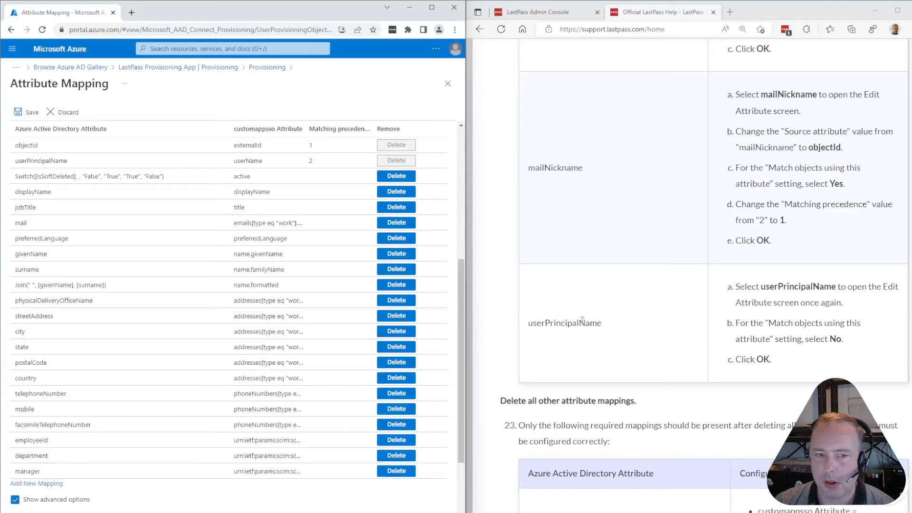
pyautogui.click(61, 161)
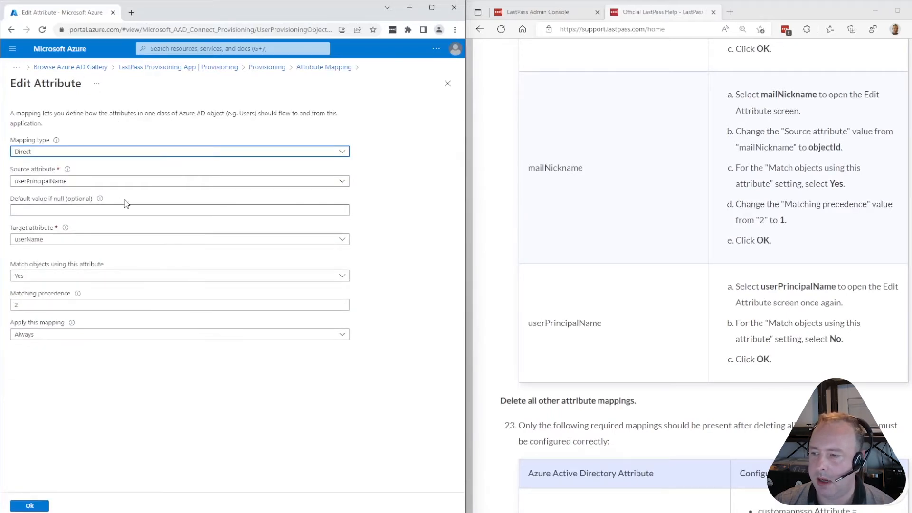
pyautogui.click(46, 277)
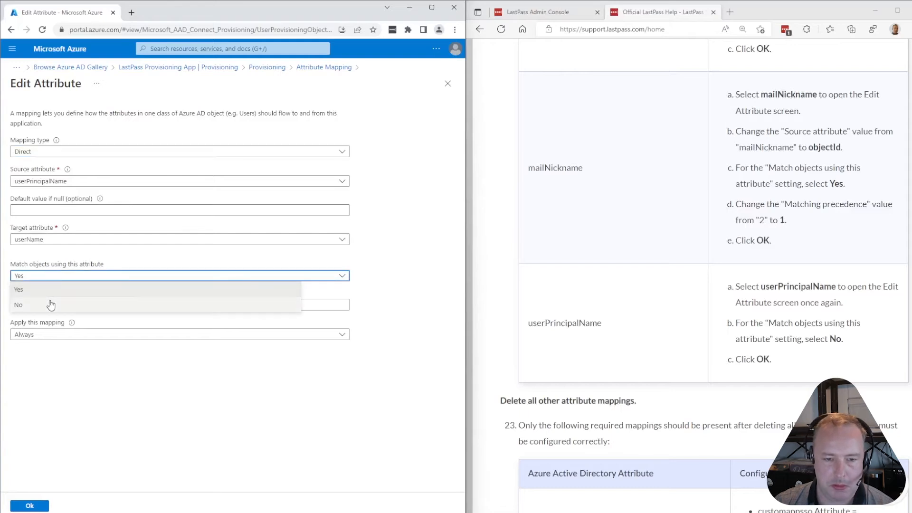
pyautogui.click(51, 304)
pyautogui.click(29, 505)
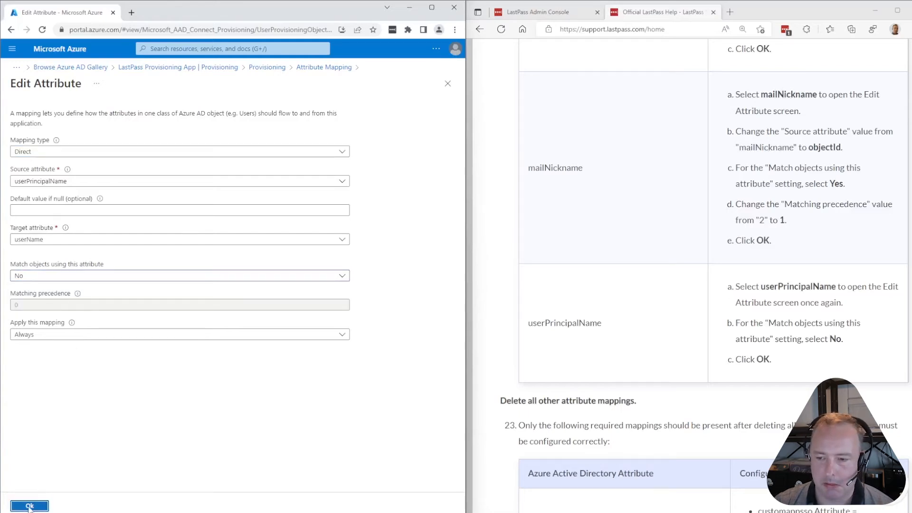
pyautogui.scroll(-1, 598, 397)
pyautogui.scroll(-4, 598, 397)
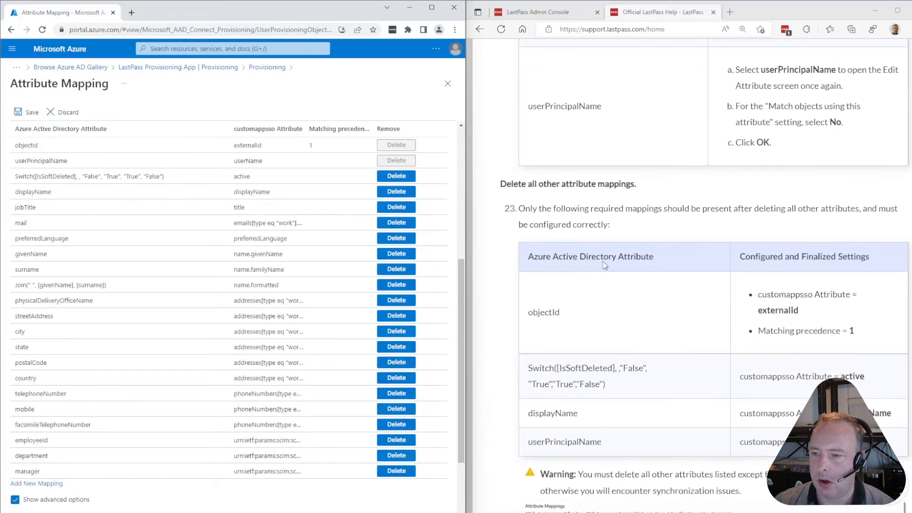
# Delete the manager, department, employeeId, fax, mobile, telephone, country, state, postalCode and city mappings
pyautogui.scroll(-4, 706, 249)
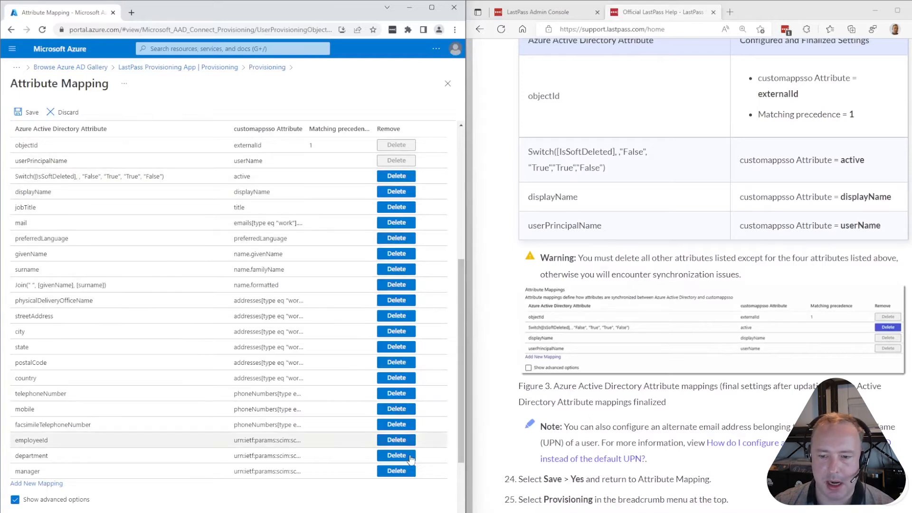
pyautogui.click(398, 470)
pyautogui.click(397, 455)
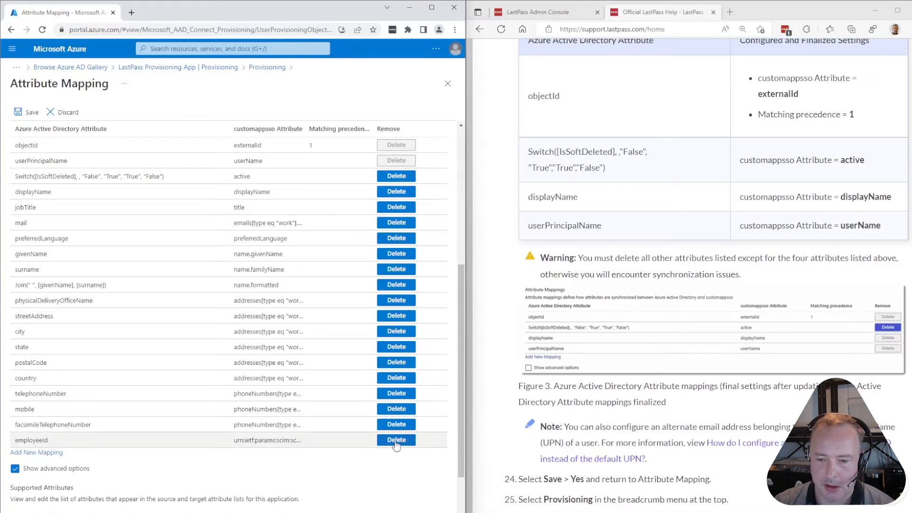
pyautogui.click(398, 440)
pyautogui.click(398, 425)
pyautogui.click(398, 409)
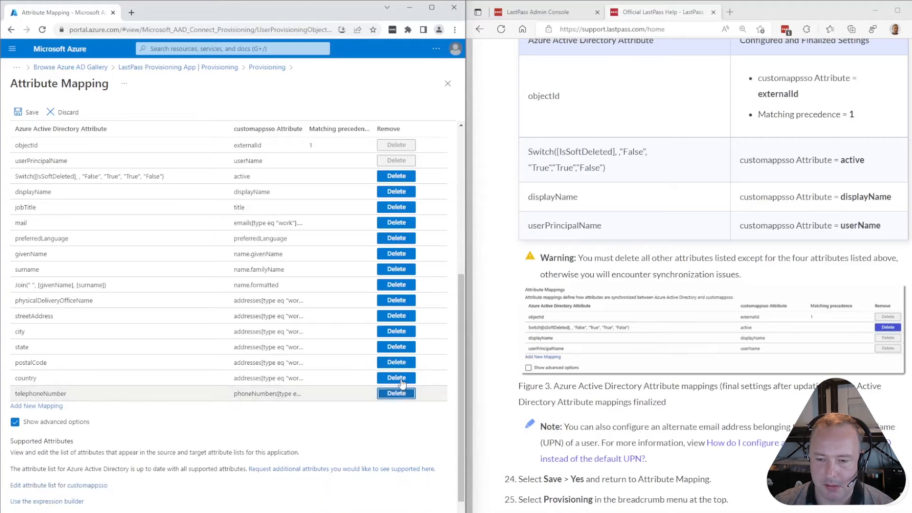
pyautogui.click(398, 393)
pyautogui.click(398, 378)
pyautogui.click(398, 362)
pyautogui.click(399, 377)
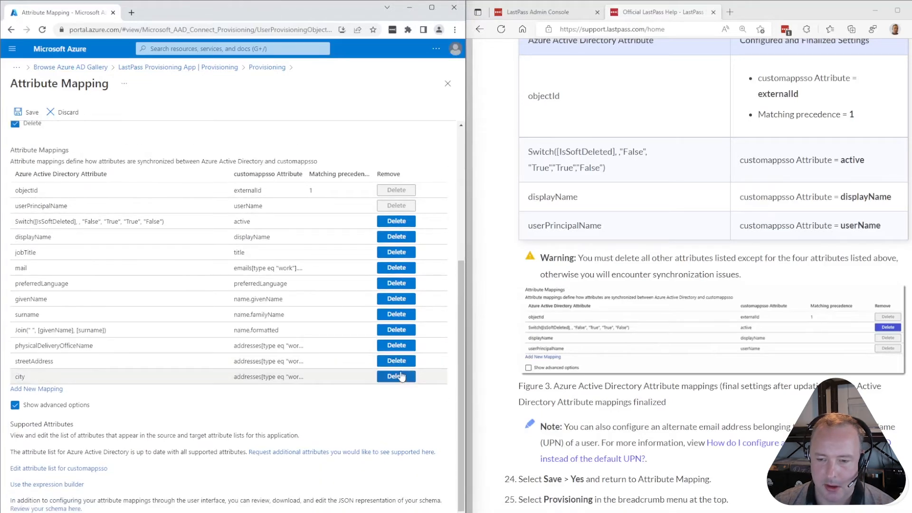
pyautogui.click(398, 377)
# Delete the streetAddress, physicalDeliveryOfficeName, name.formatted, givenName, surname, preferredLanguage, mail and jobTitle mappings
pyautogui.click(400, 374)
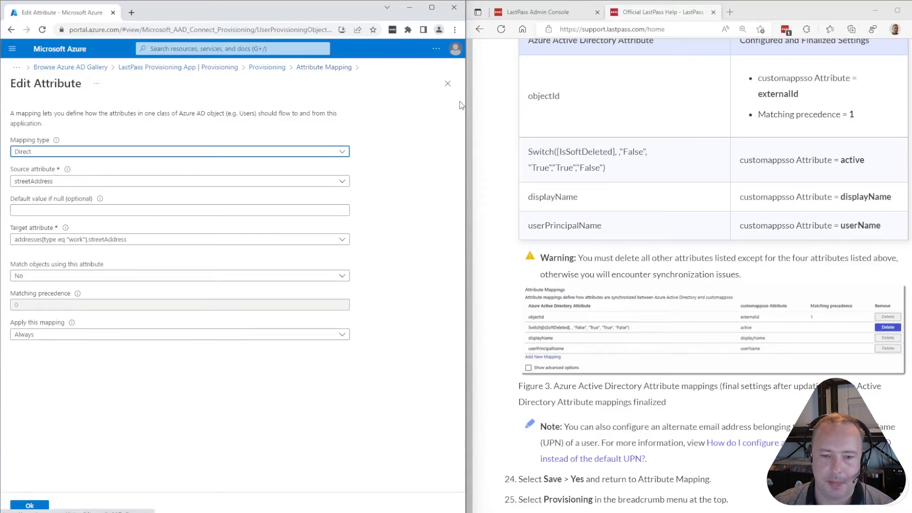
pyautogui.click(449, 86)
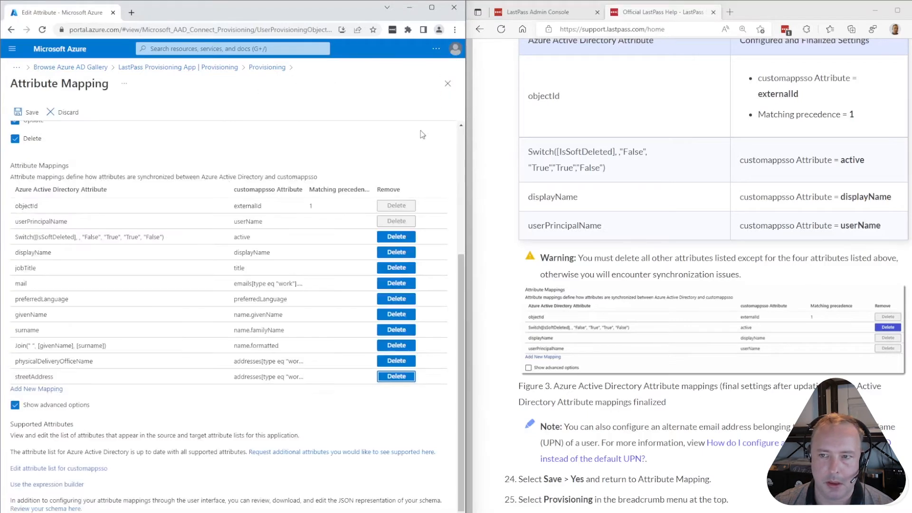
pyautogui.click(398, 377)
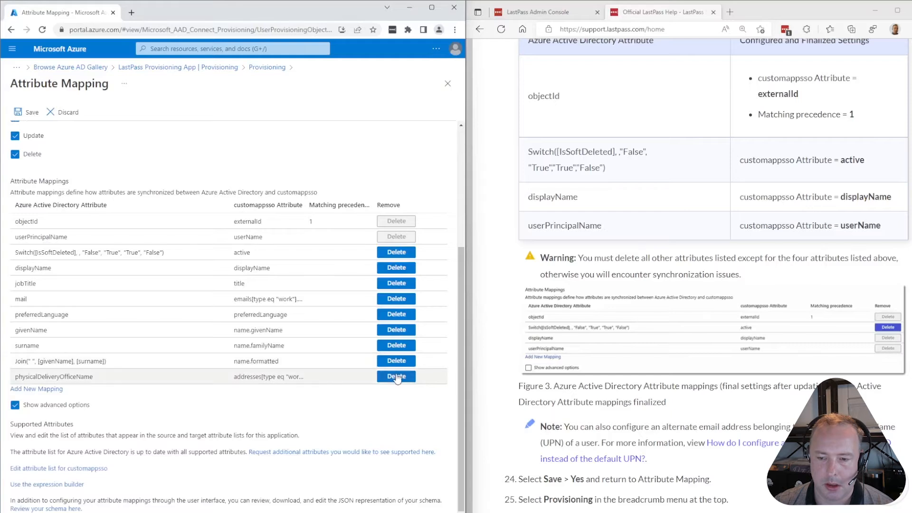
pyautogui.click(397, 377)
pyautogui.click(397, 377)
pyautogui.click(397, 377)
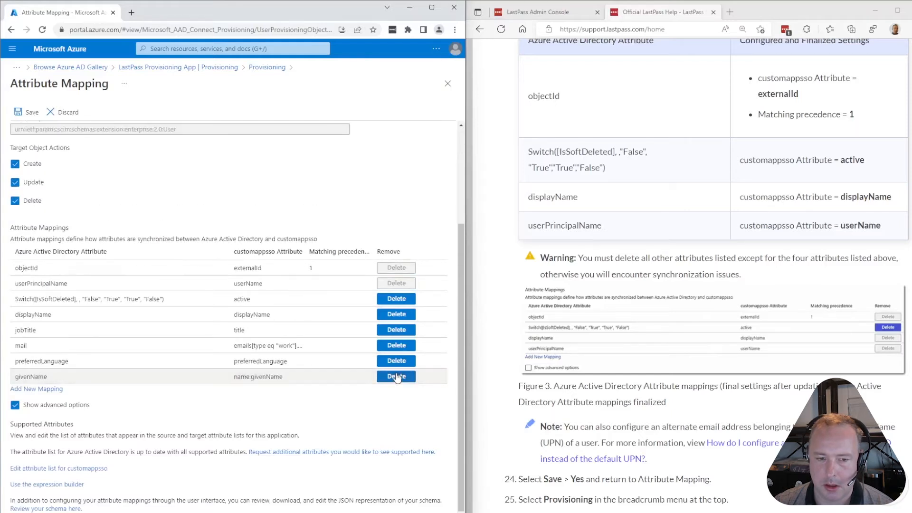
pyautogui.click(397, 377)
pyautogui.click(397, 377)
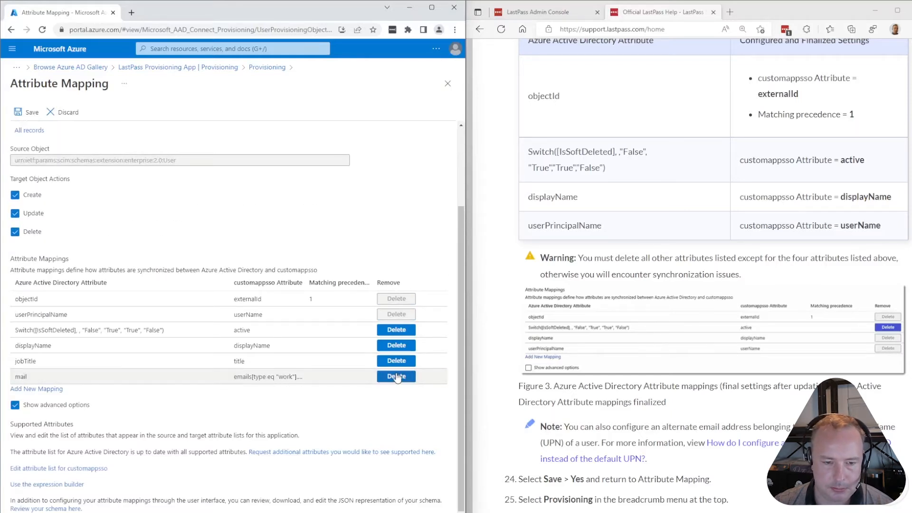
pyautogui.click(397, 376)
pyautogui.click(397, 377)
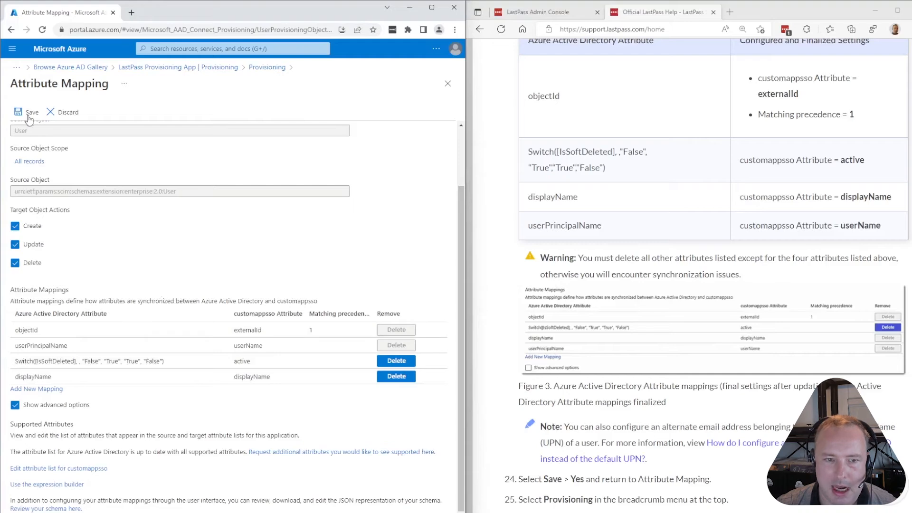
# Save the four remaining user attribute mappings, accepting the resynchronisation warning
pyautogui.scroll(-5, 776, 447)
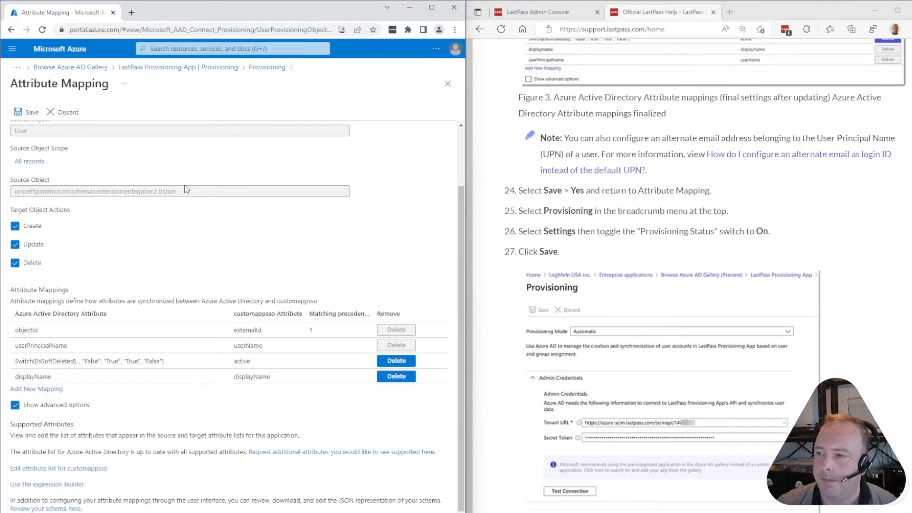
pyautogui.click(30, 112)
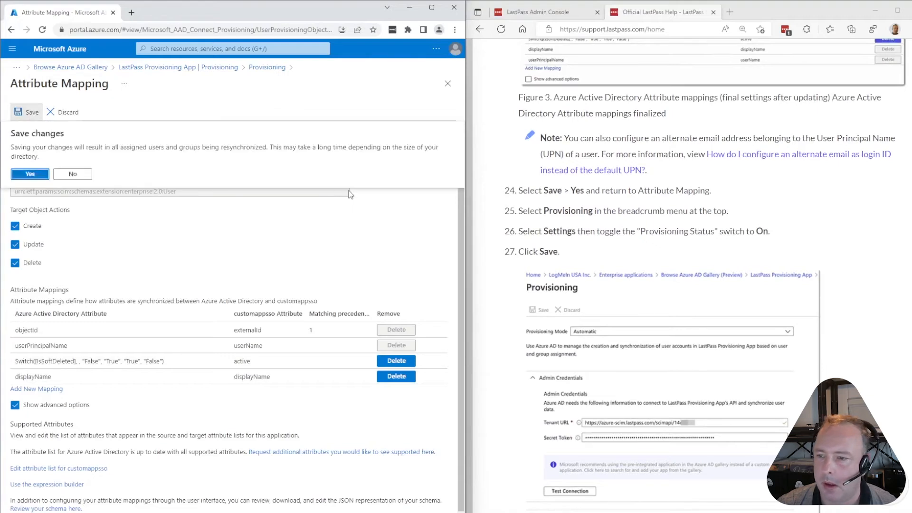
pyautogui.click(30, 174)
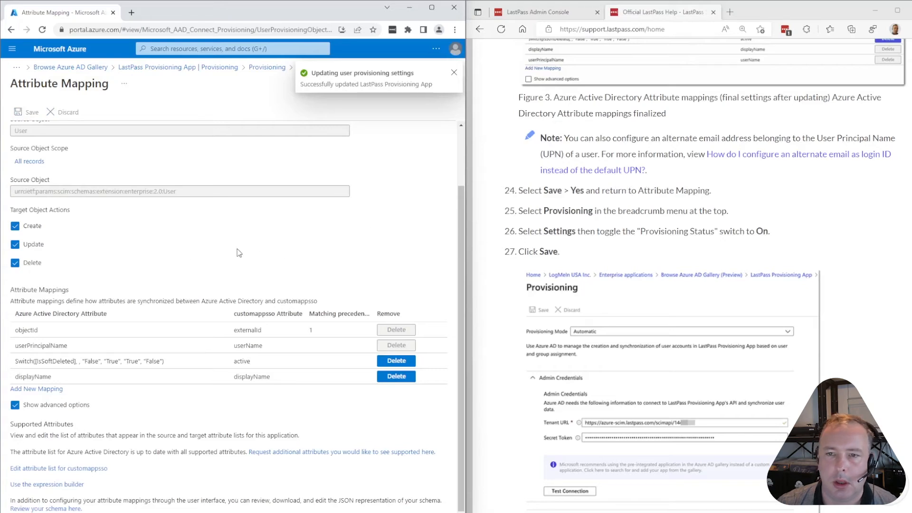
pyautogui.click(453, 73)
# Return to the LastPass Provisioning App's Provisioning settings page
pyautogui.scroll(2, 109, 187)
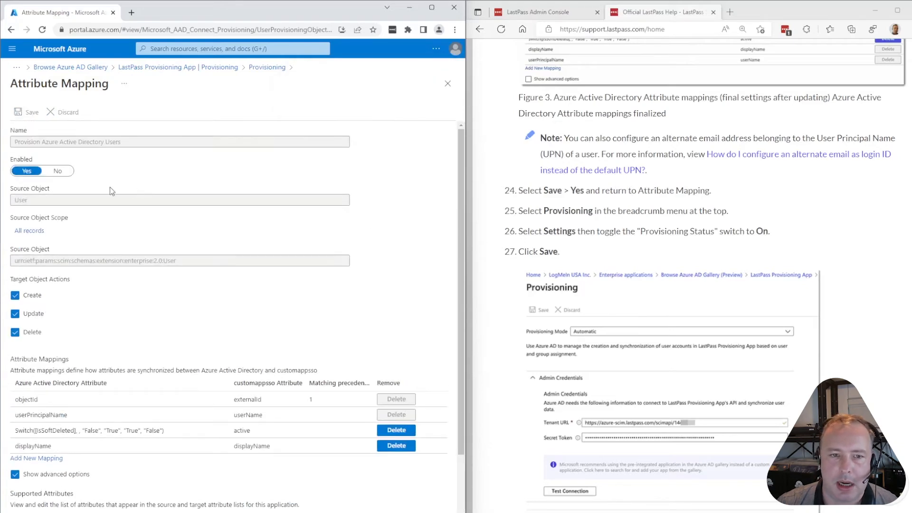
pyautogui.click(267, 66)
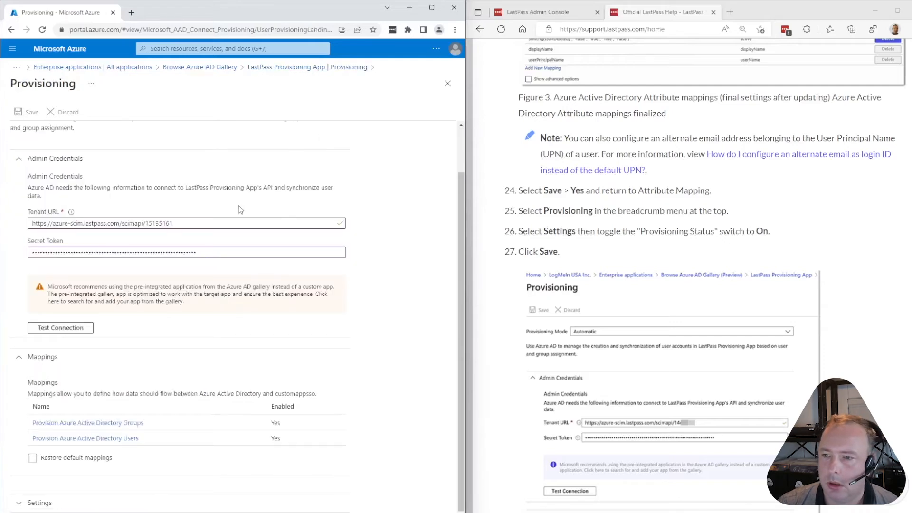
pyautogui.scroll(1, 229, 231)
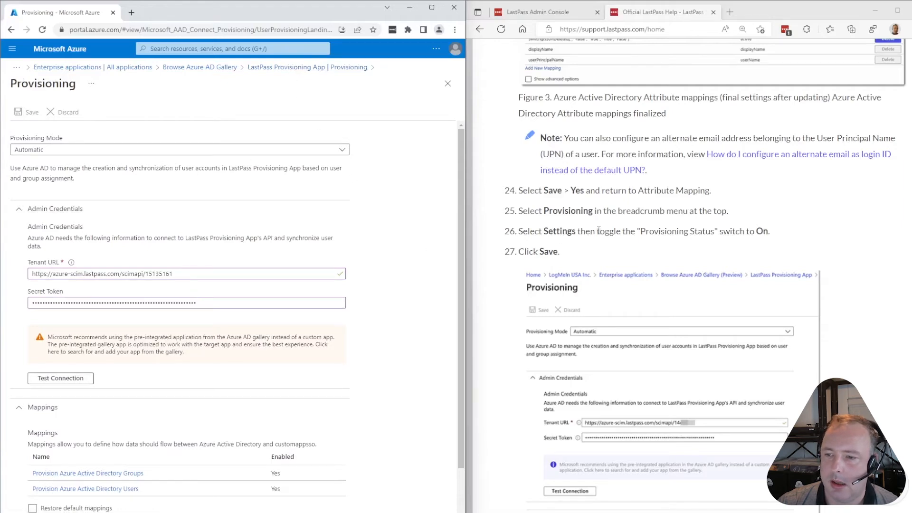
# Go to the app's provisioning overview showing 0% complete and check the extra actions menu
pyautogui.click(293, 68)
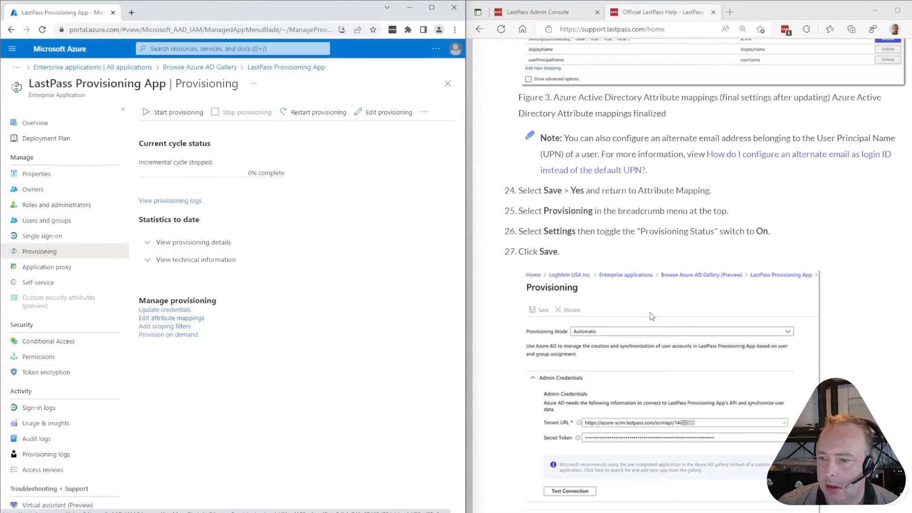
pyautogui.scroll(-3, 652, 317)
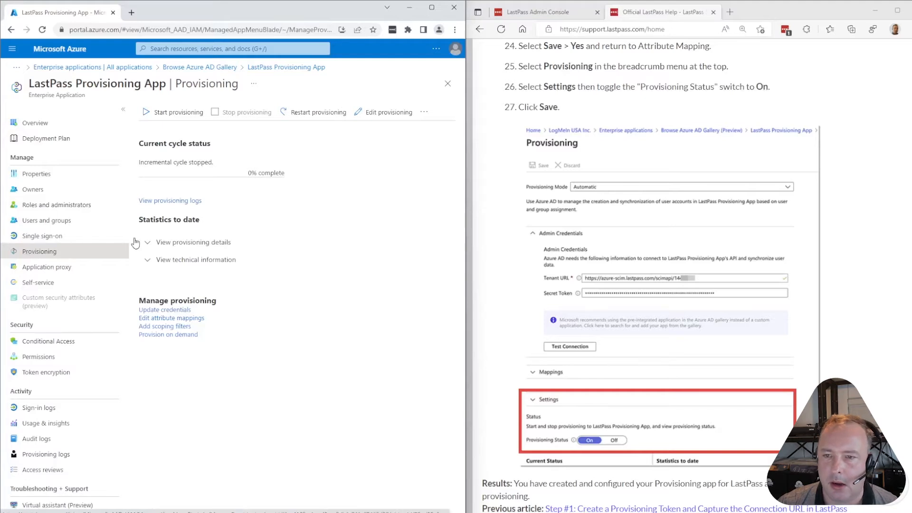
pyautogui.click(424, 112)
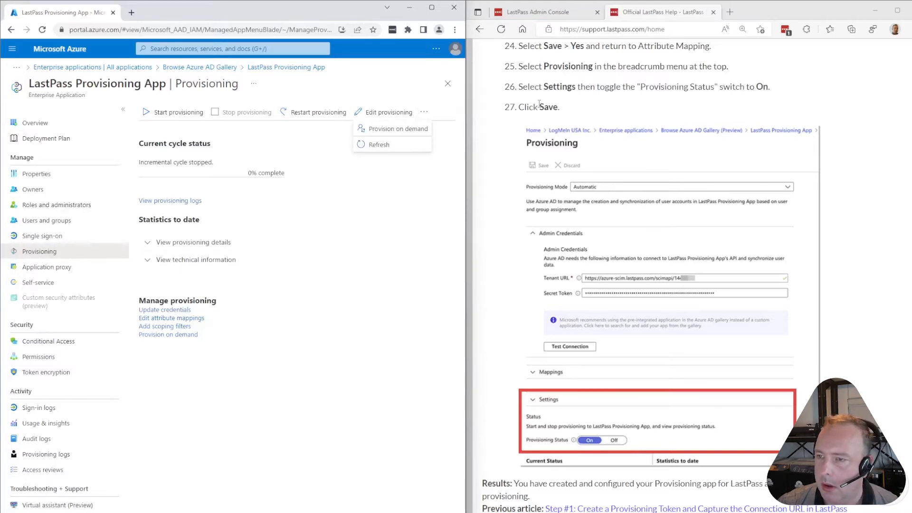
pyautogui.click(329, 335)
# Search the page for 'settings', then start provisioning users to LastPass from the overview
pyautogui.hotkey('ctrl', 'f')
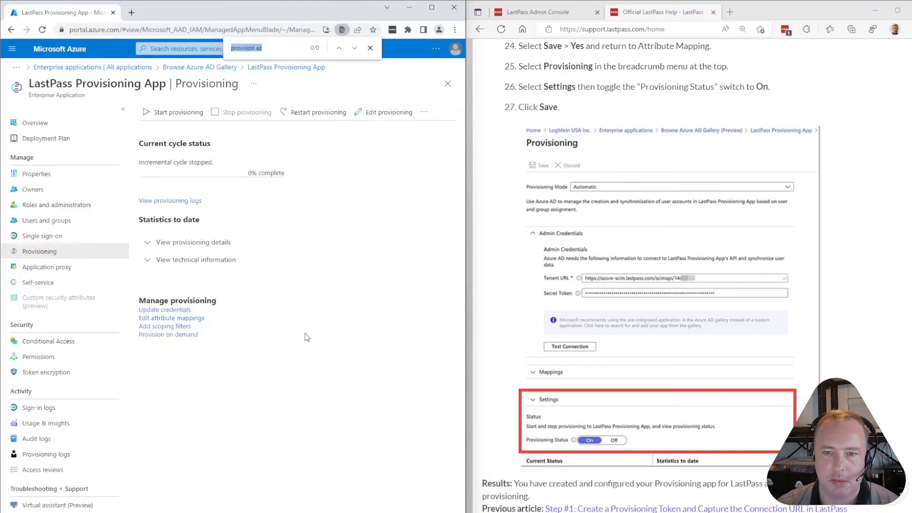
pyautogui.write('settings')
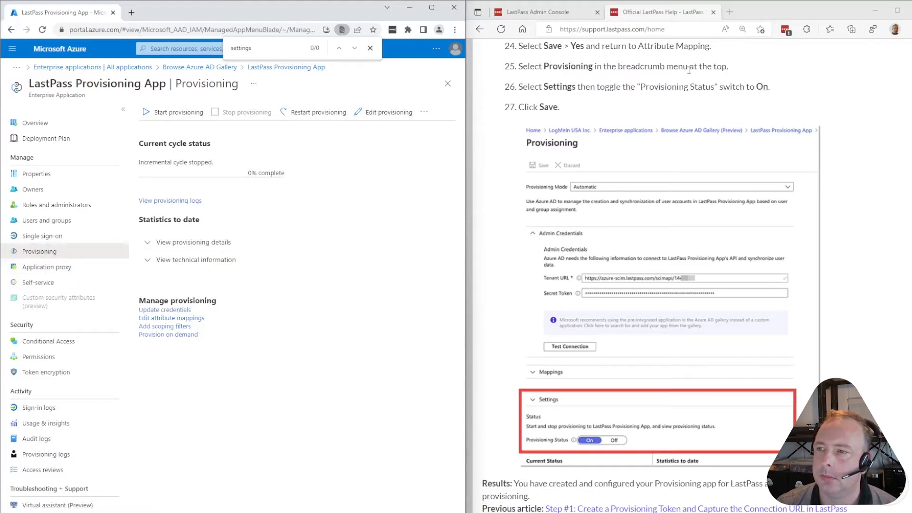
pyautogui.click(36, 175)
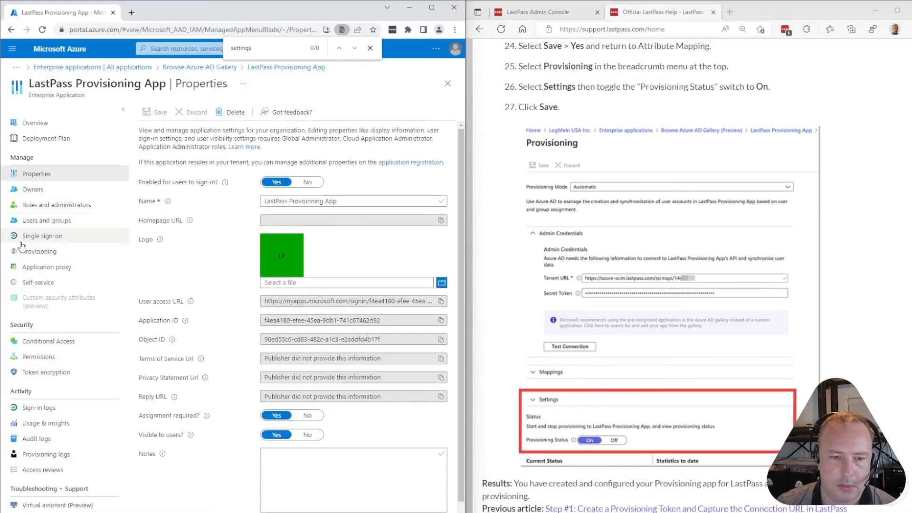
pyautogui.click(32, 254)
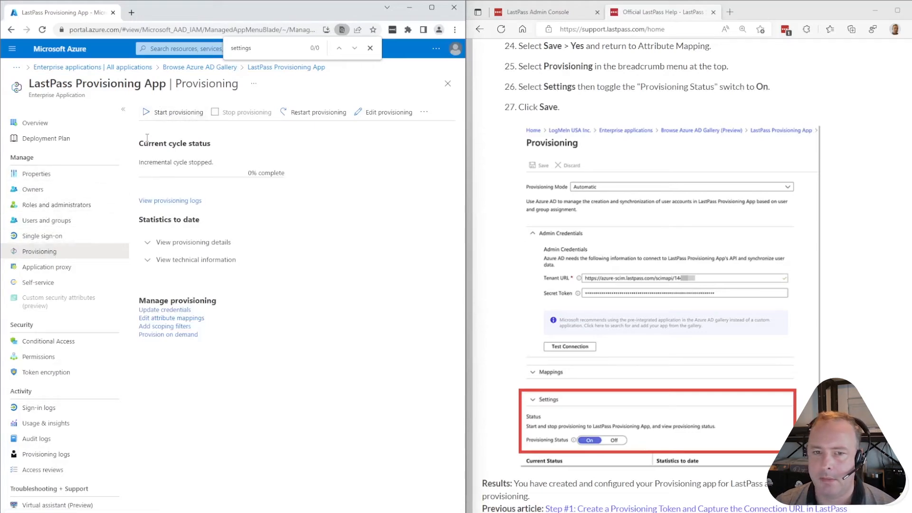
pyautogui.click(172, 113)
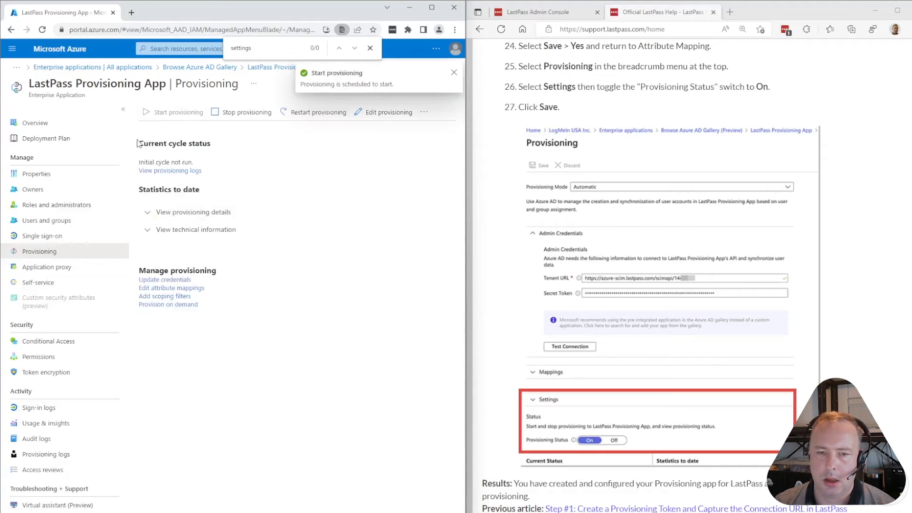
pyautogui.scroll(-3, 649, 320)
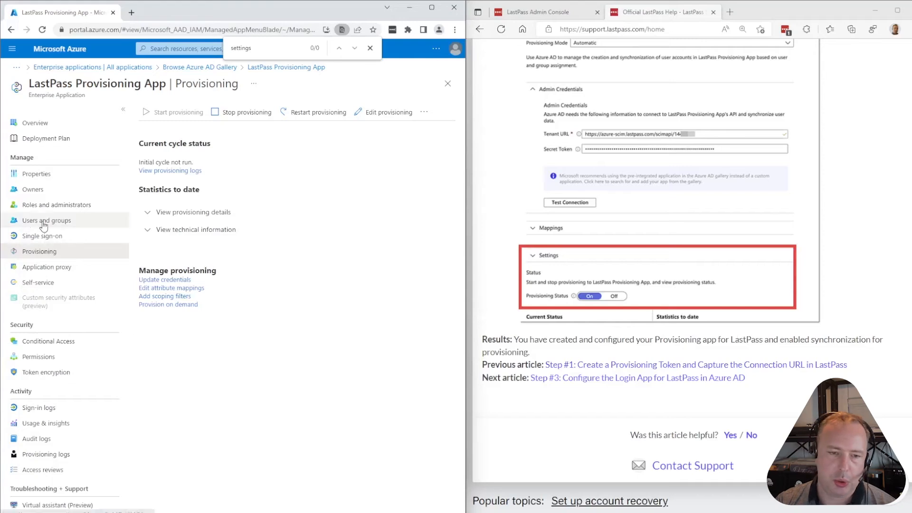
# Start a new user assignment and pick the first four users, including the ATOS END USER account
pyautogui.click(68, 226)
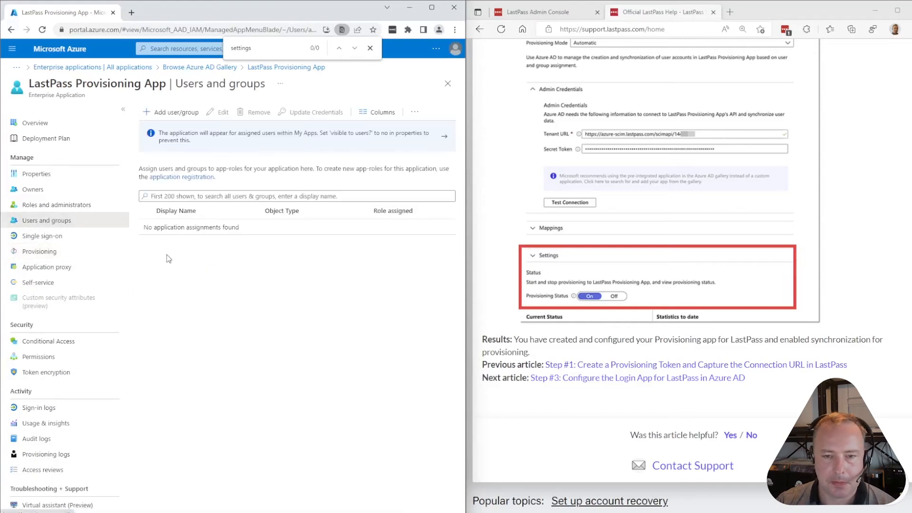
pyautogui.click(174, 114)
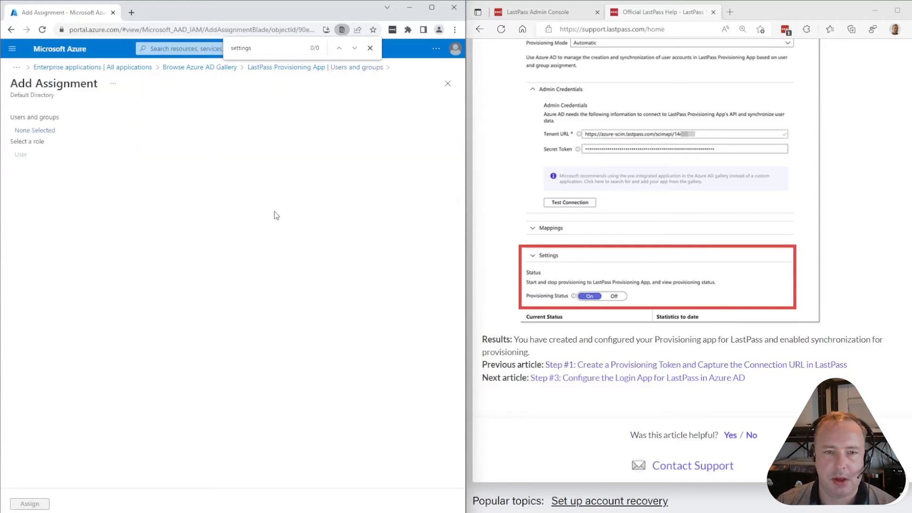
pyautogui.click(34, 130)
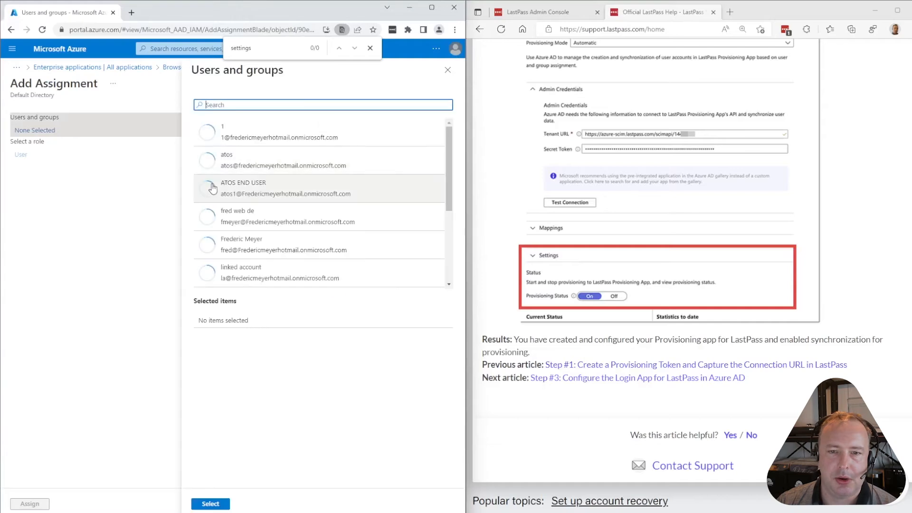
pyautogui.click(287, 135)
pyautogui.click(260, 175)
pyautogui.click(262, 216)
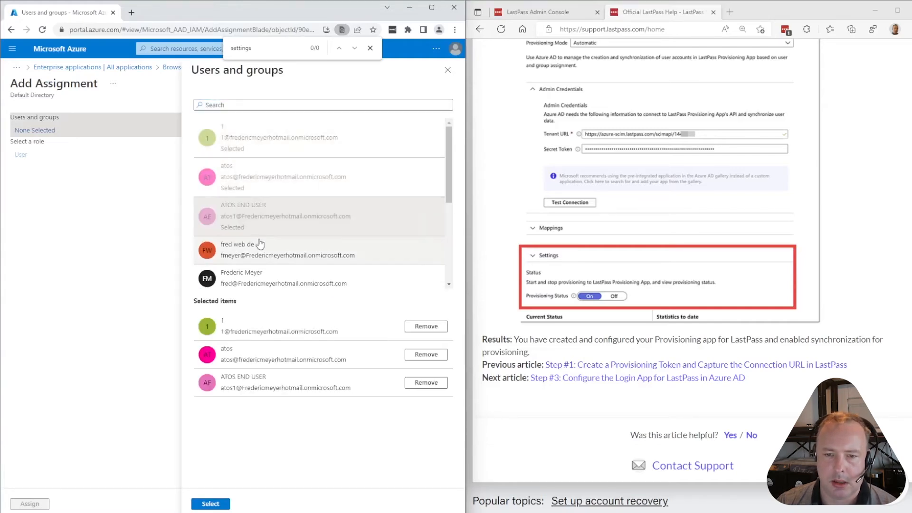
pyautogui.click(261, 241)
# Add more users to the selection, including the linked, migration, testuser and user two accounts
pyautogui.scroll(-3, 267, 224)
pyautogui.click(263, 148)
pyautogui.click(264, 186)
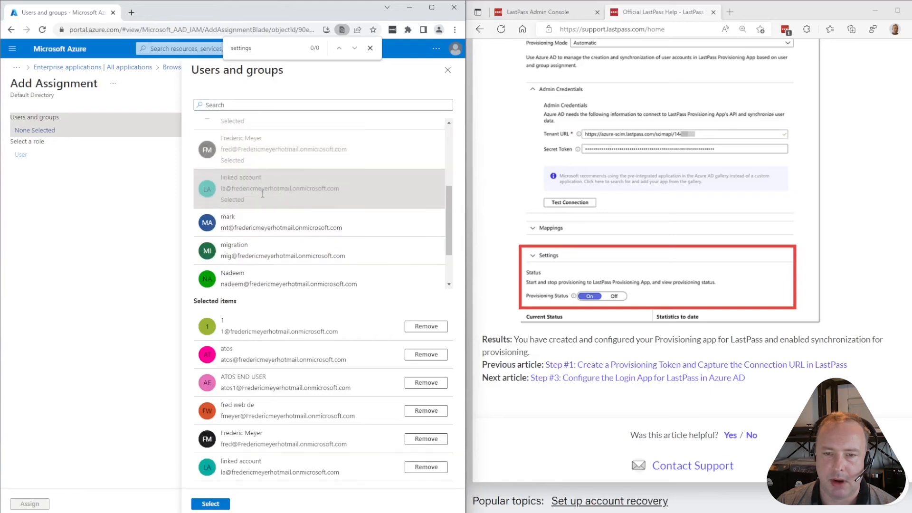
pyautogui.click(263, 223)
pyautogui.scroll(-2, 266, 218)
pyautogui.click(279, 198)
pyautogui.click(280, 228)
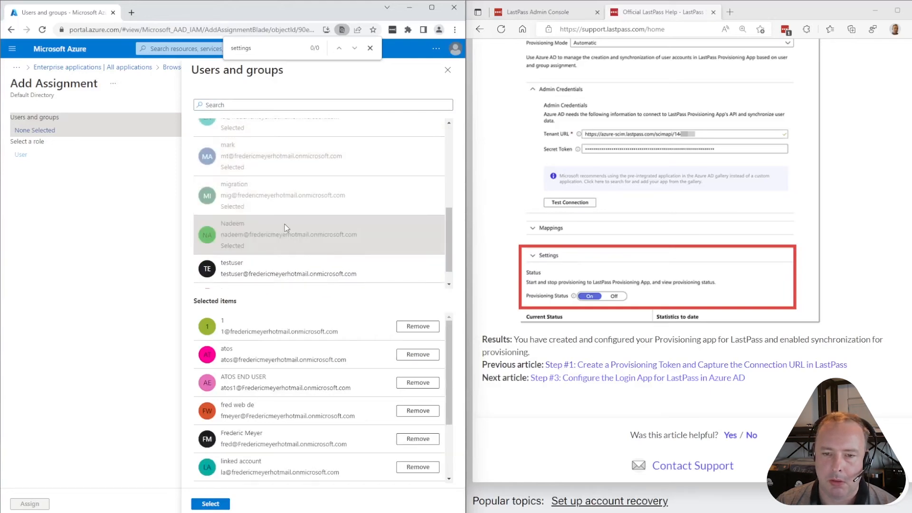
pyautogui.scroll(-1, 293, 216)
pyautogui.click(286, 249)
pyautogui.scroll(-1, 276, 257)
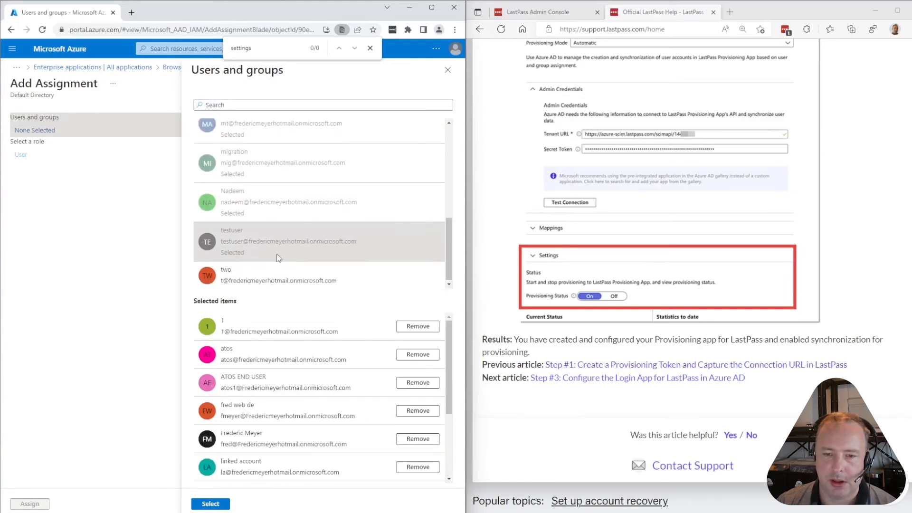
pyautogui.click(266, 286)
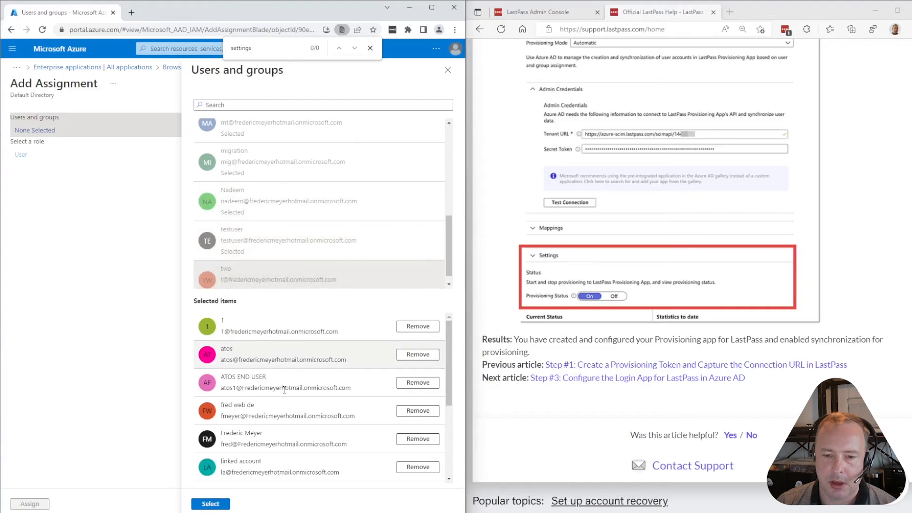
pyautogui.scroll(-3, 337, 408)
# Drop the one extra user and assign the ten selected users to the app
pyautogui.click(410, 414)
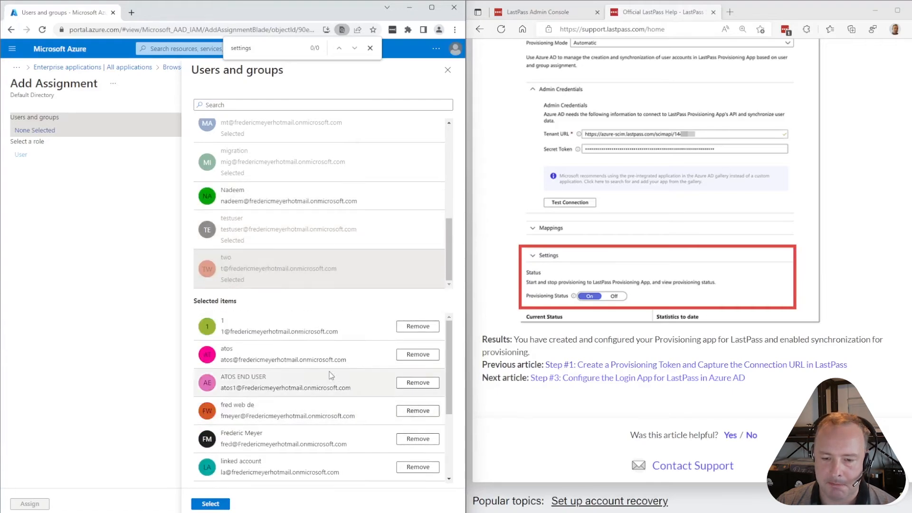
pyautogui.scroll(-1, 327, 401)
pyautogui.scroll(-1, 326, 399)
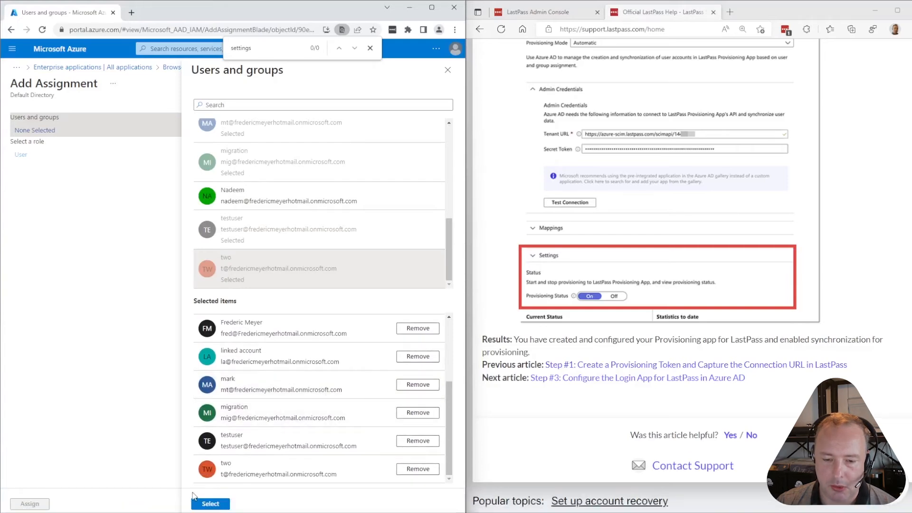
pyautogui.click(209, 504)
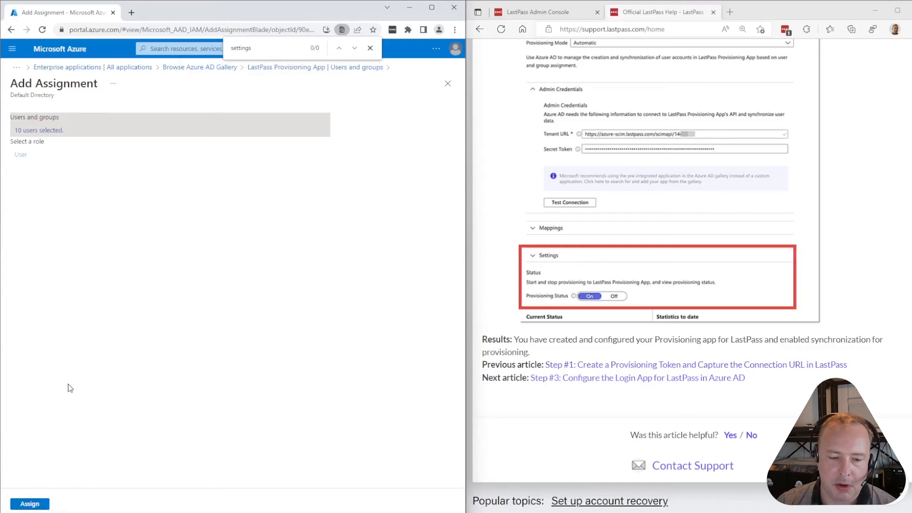
pyautogui.click(32, 504)
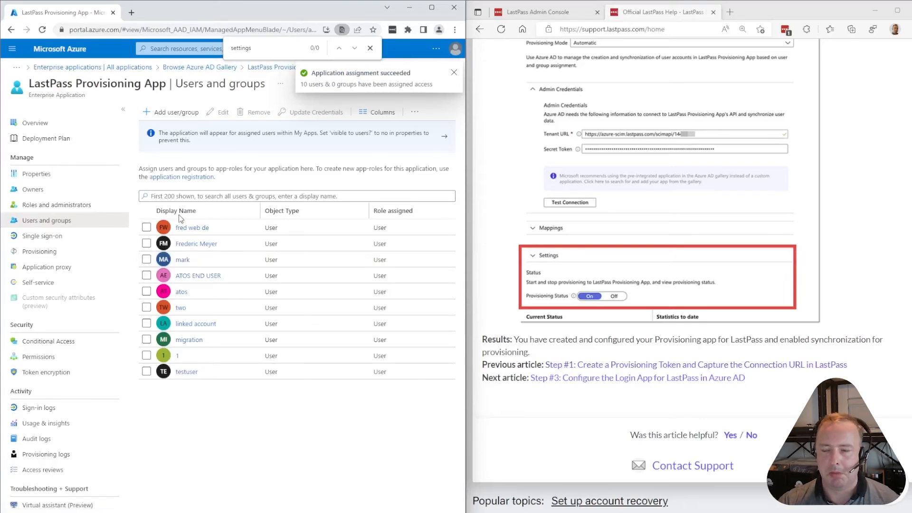
# Close the browser find bar and review the ten assigned users, each with the User role
pyautogui.click(370, 48)
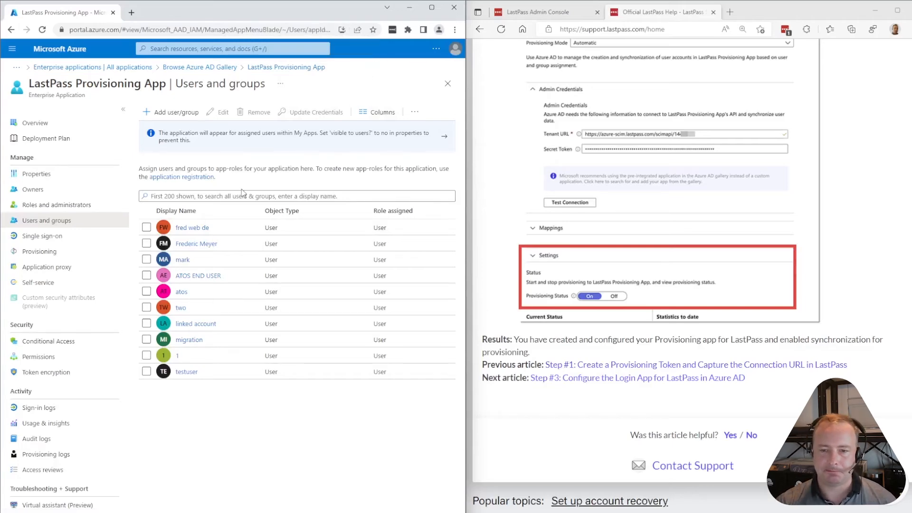
pyautogui.scroll(-2, 562, 271)
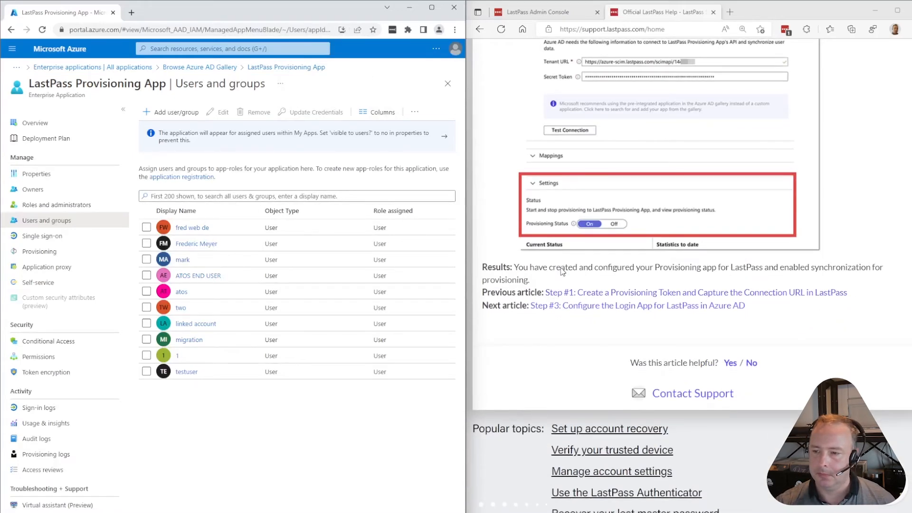
pyautogui.scroll(-3, 581, 328)
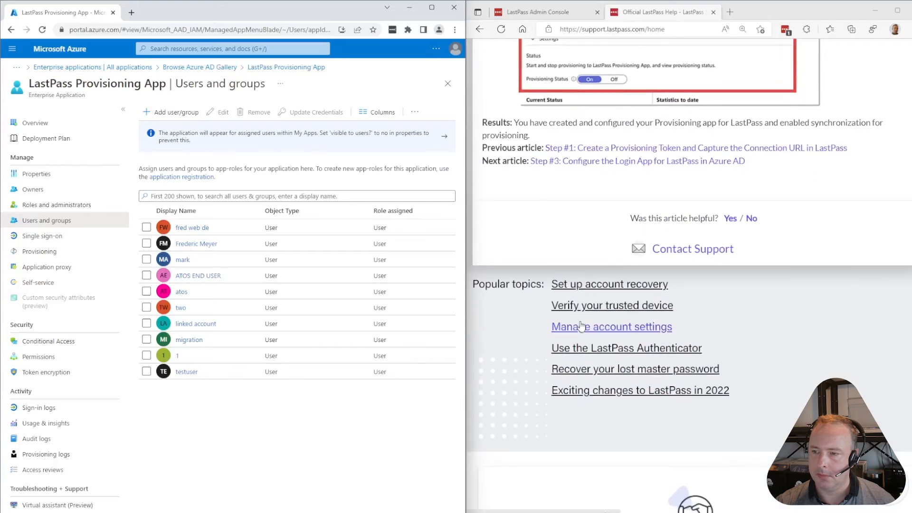
pyautogui.scroll(3, 582, 328)
pyautogui.scroll(10, 581, 327)
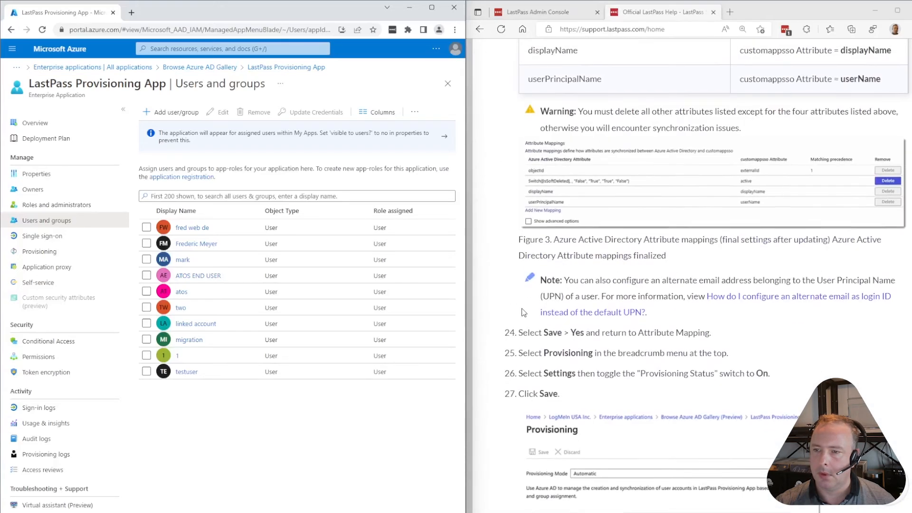
pyautogui.scroll(15, 522, 312)
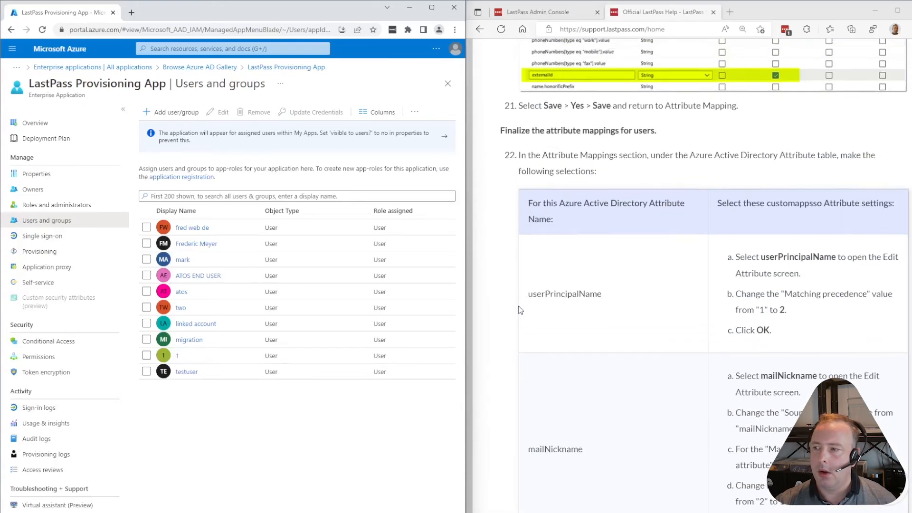
pyautogui.scroll(-15, 520, 310)
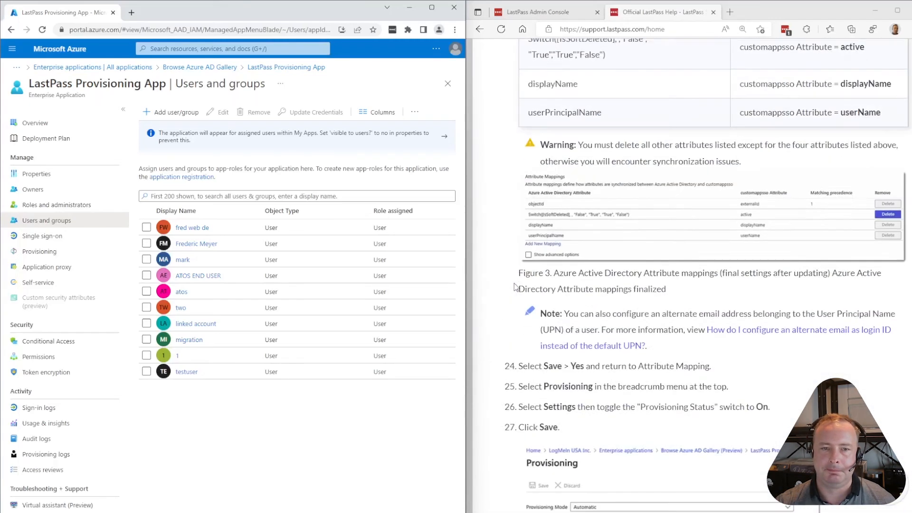
pyautogui.scroll(-9, 517, 292)
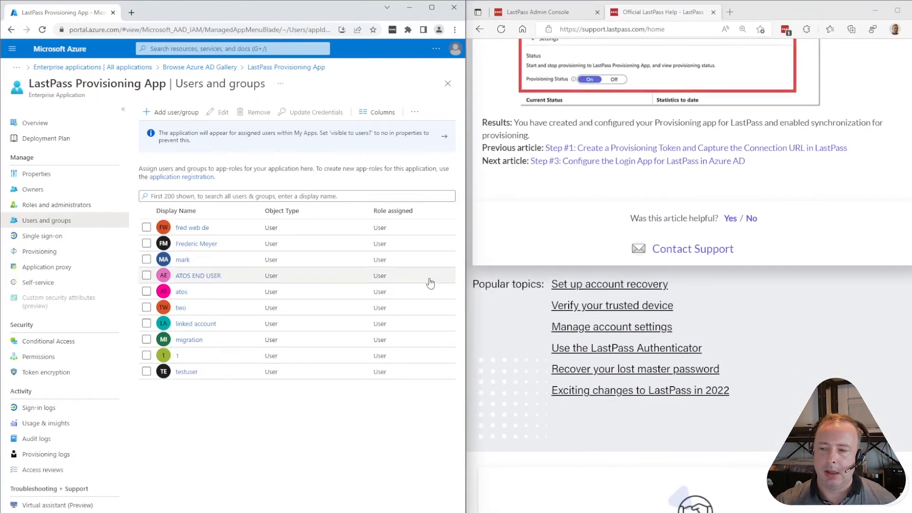
# Open Provisioning and expand its details to highlight the fixed 40-minute provisioning interval
pyautogui.click(41, 255)
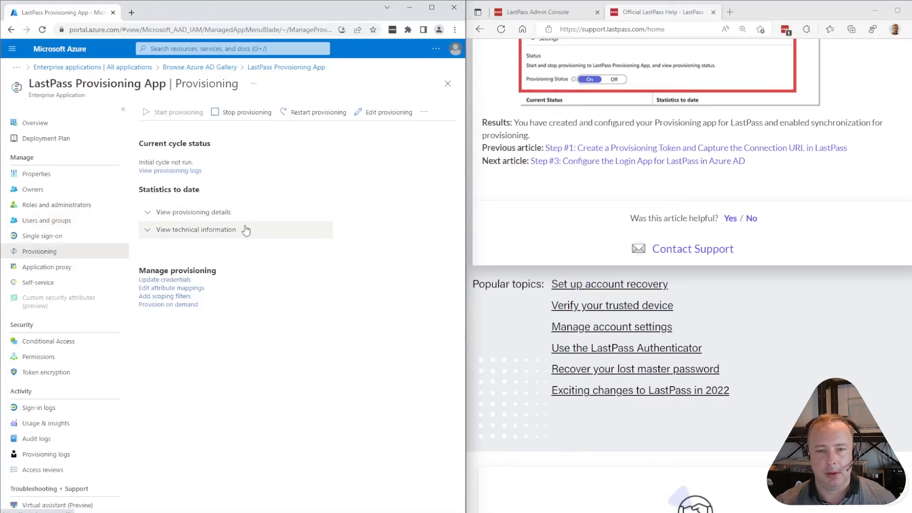
pyautogui.click(197, 213)
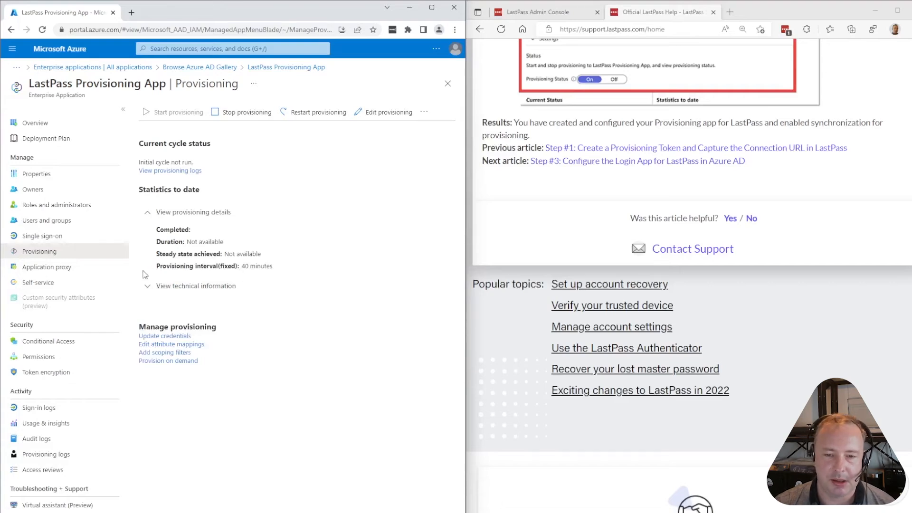
pyautogui.moveTo(157, 265); pyautogui.dragTo(275, 267)
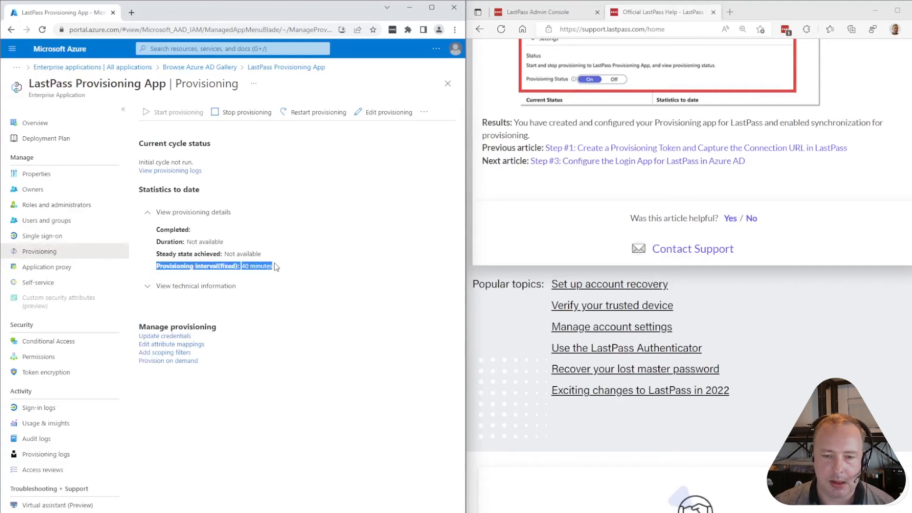
pyautogui.click(275, 267)
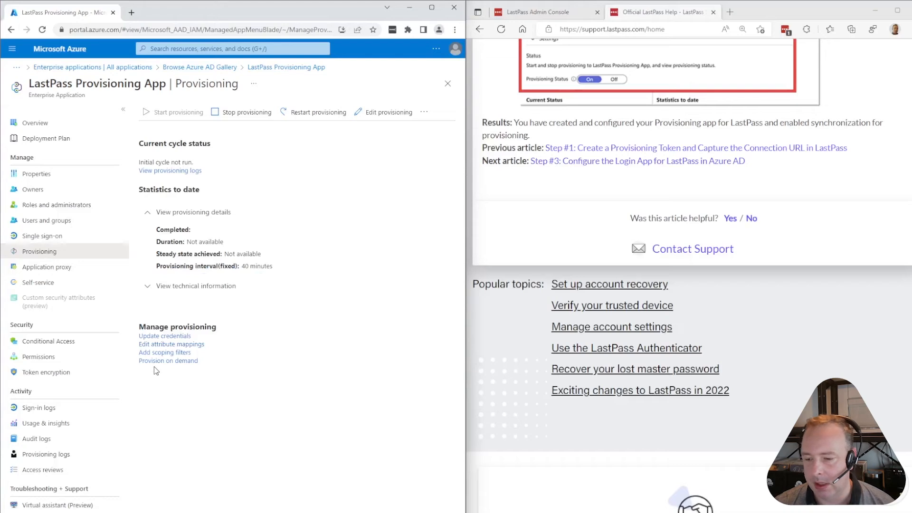
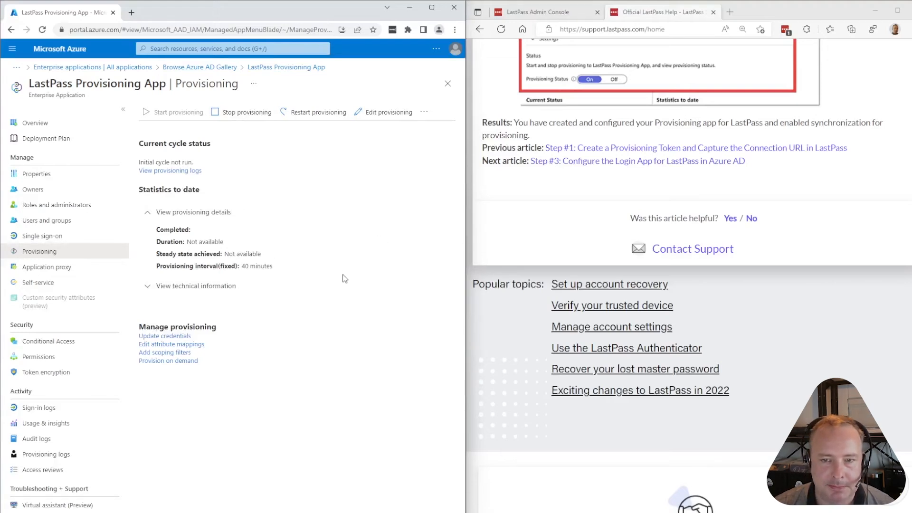
# Open the LastPass help article 'Step #3: Configure the Login App' and return to the Azure portal home
pyautogui.moveTo(162, 266); pyautogui.dragTo(287, 274)
pyautogui.click(286, 266)
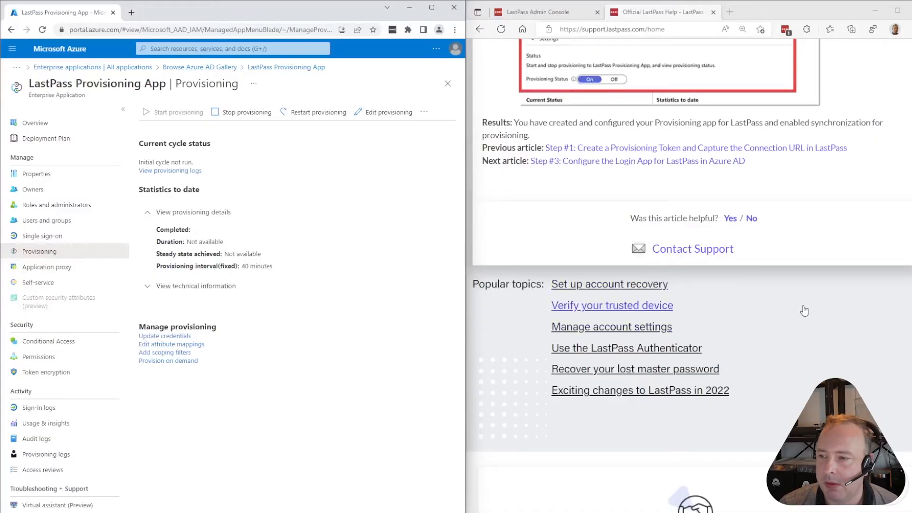
pyautogui.scroll(20, 833, 188)
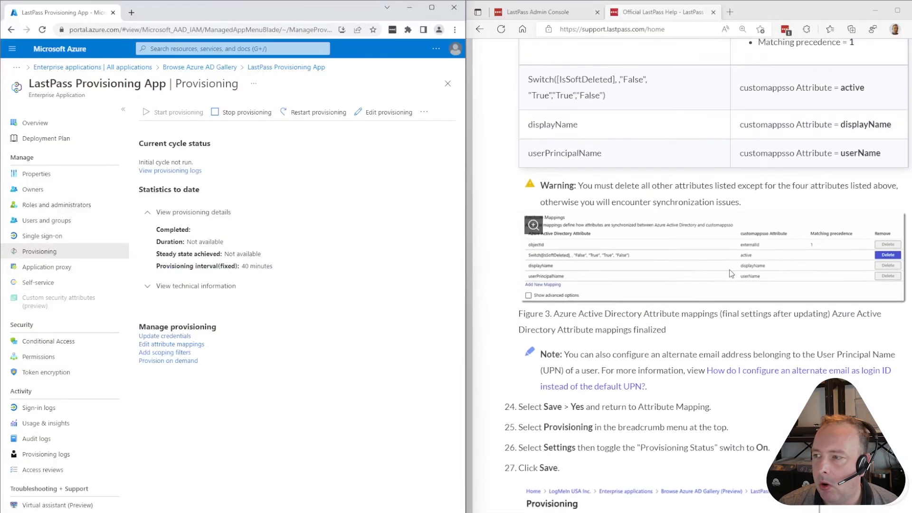
pyautogui.scroll(5, 716, 273)
pyautogui.scroll(-15, 715, 273)
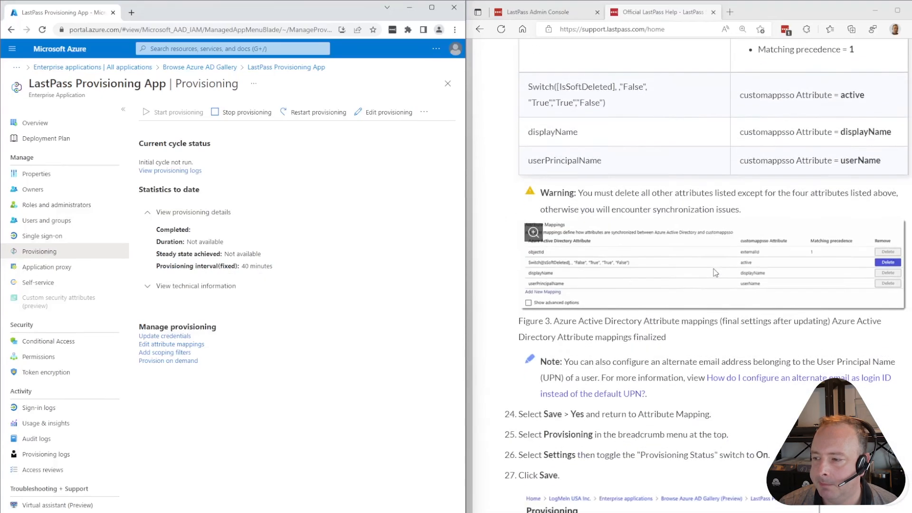
pyautogui.scroll(-6, 715, 270)
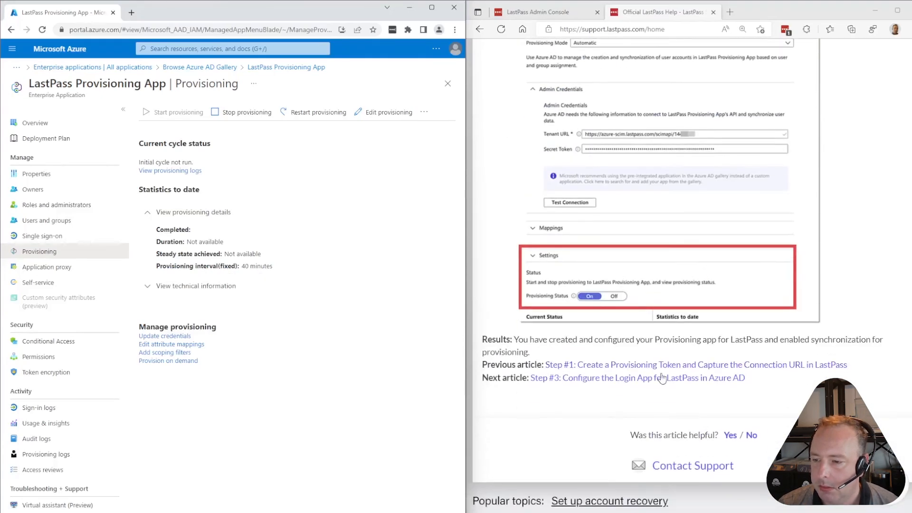
pyautogui.click(637, 376)
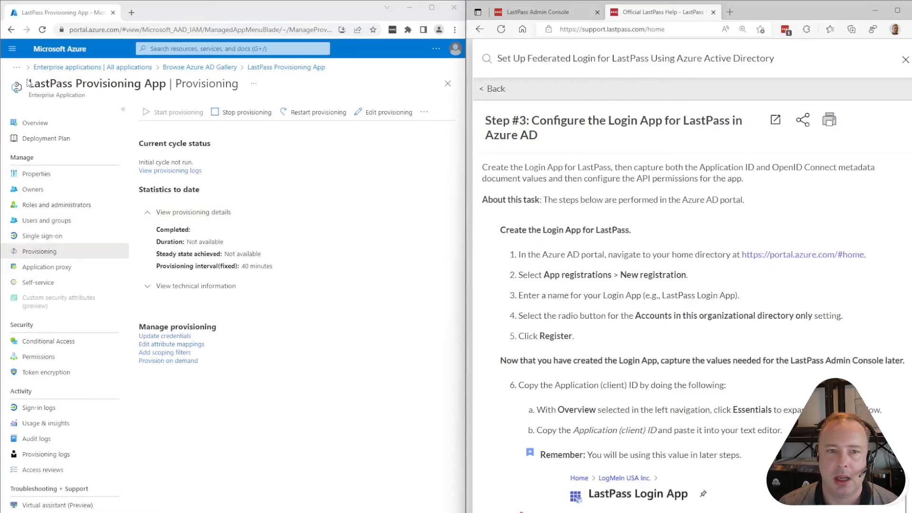
pyautogui.click(61, 49)
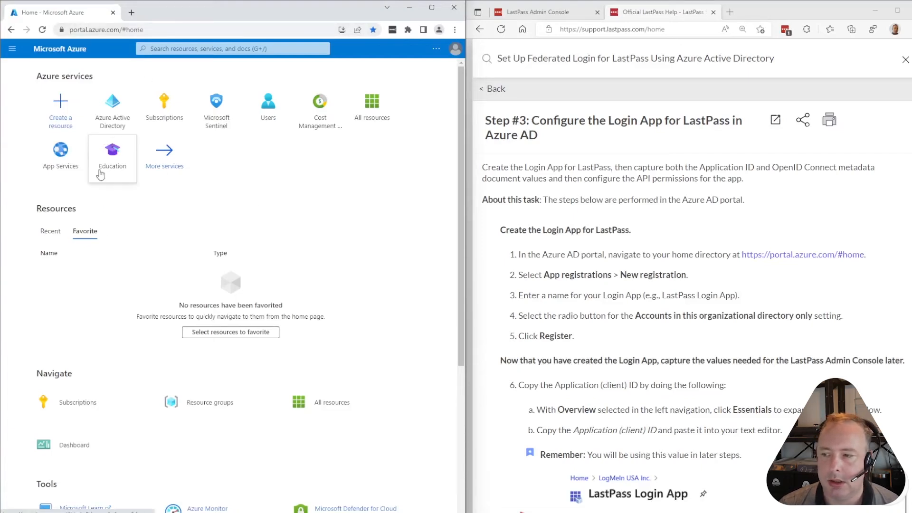
# In Azure Active Directory's App registrations, show all applications and start a new registration
pyautogui.click(113, 109)
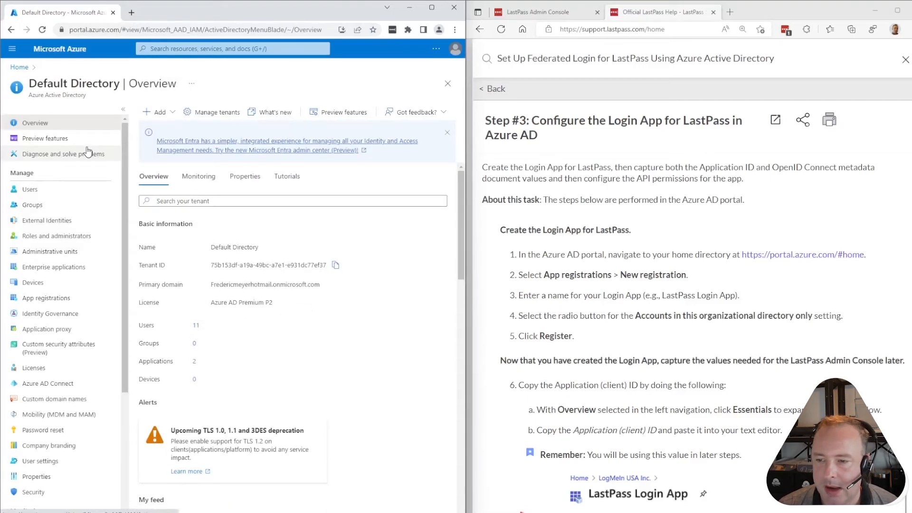
pyautogui.click(40, 300)
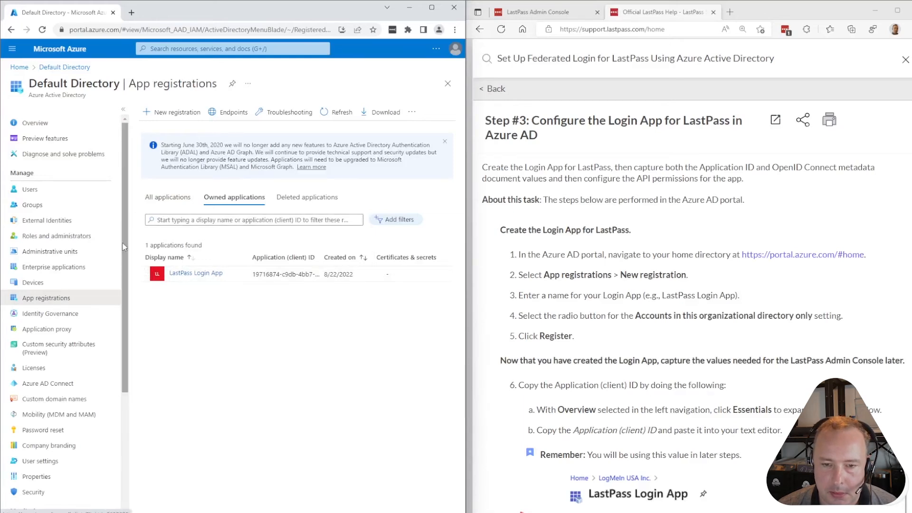
pyautogui.click(171, 198)
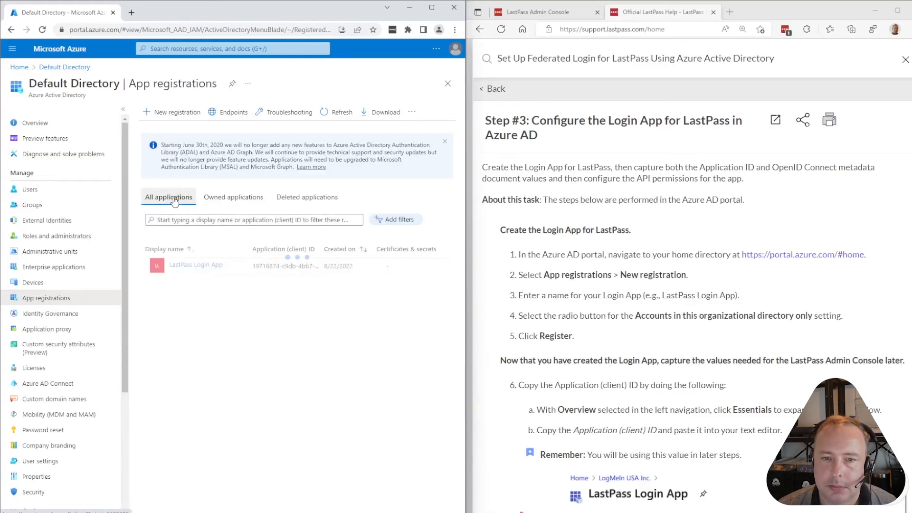
pyautogui.click(173, 112)
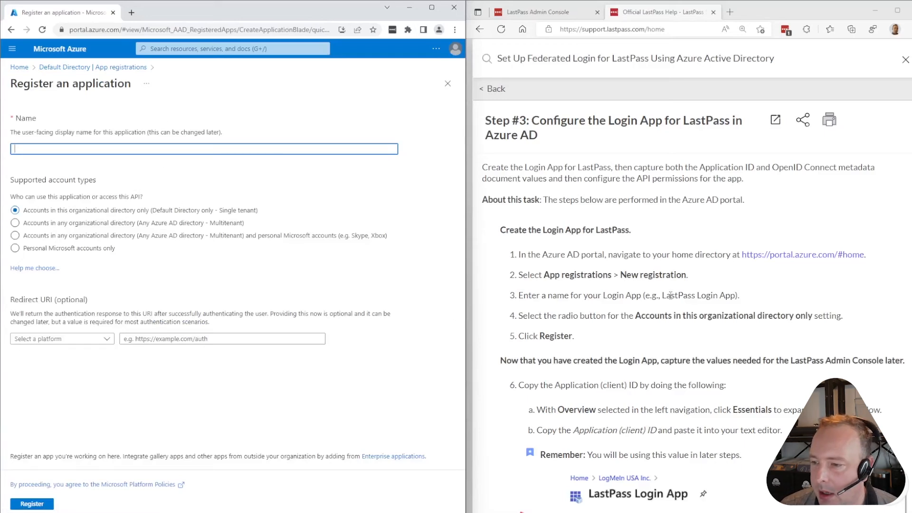
# Register 'LastPass Login App' with the single-tenant 'Accounts in this organizational directory only' account type
pyautogui.moveTo(666, 295); pyautogui.dragTo(736, 295)
pyautogui.hotkey('ctrl', 'c')
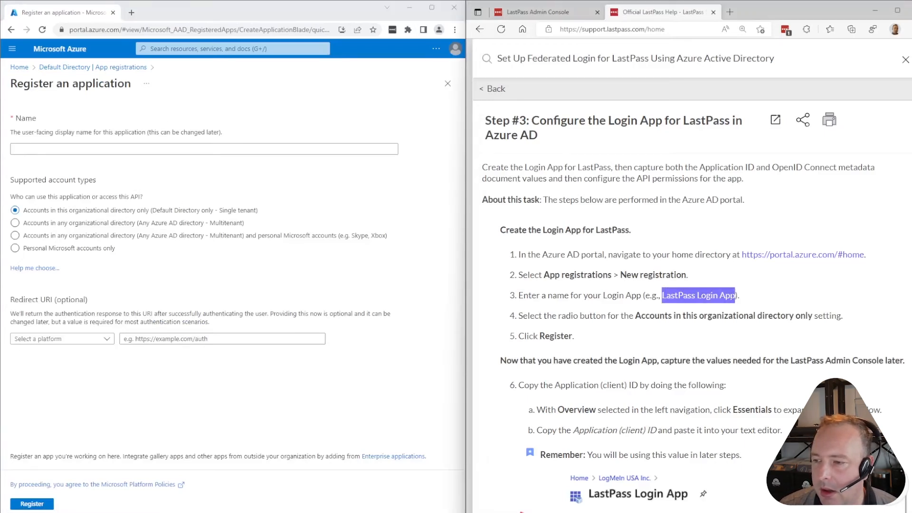
pyautogui.click(162, 151)
pyautogui.hotkey('ctrl', 'v')
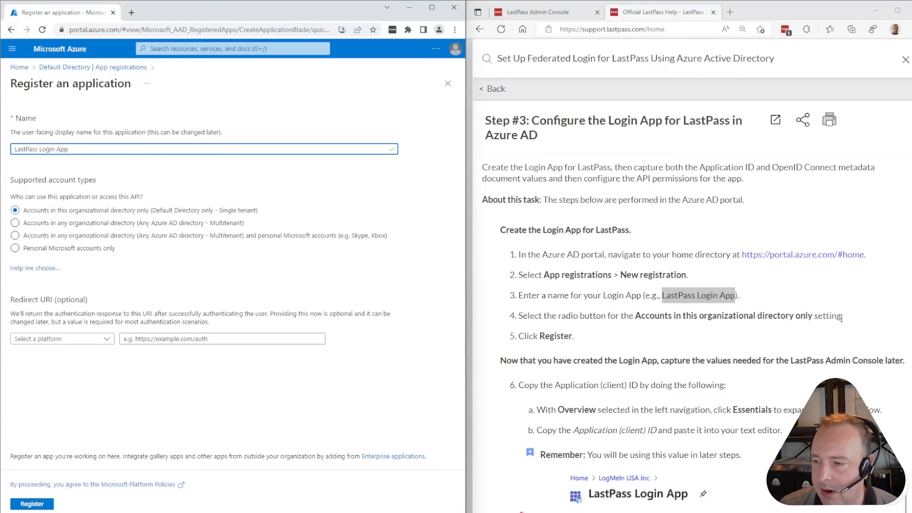
pyautogui.doubleClick(122, 212)
pyautogui.click(97, 212)
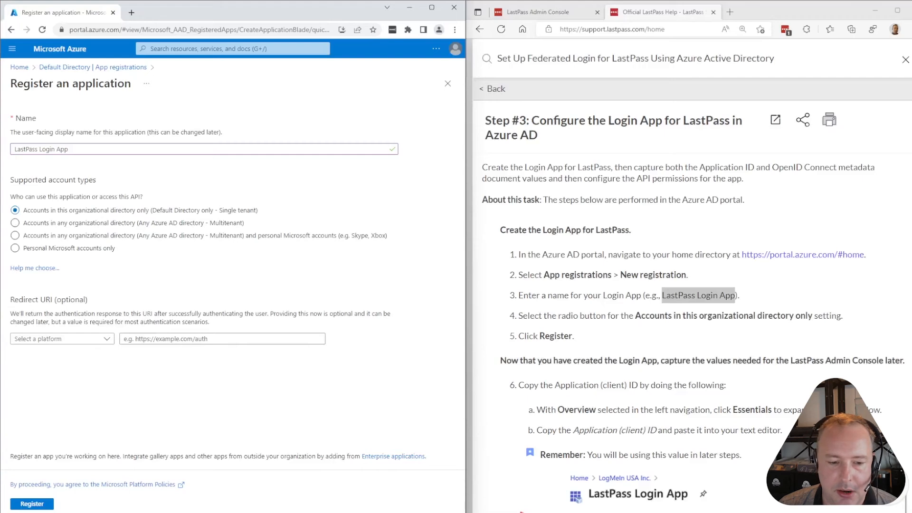
pyautogui.click(32, 505)
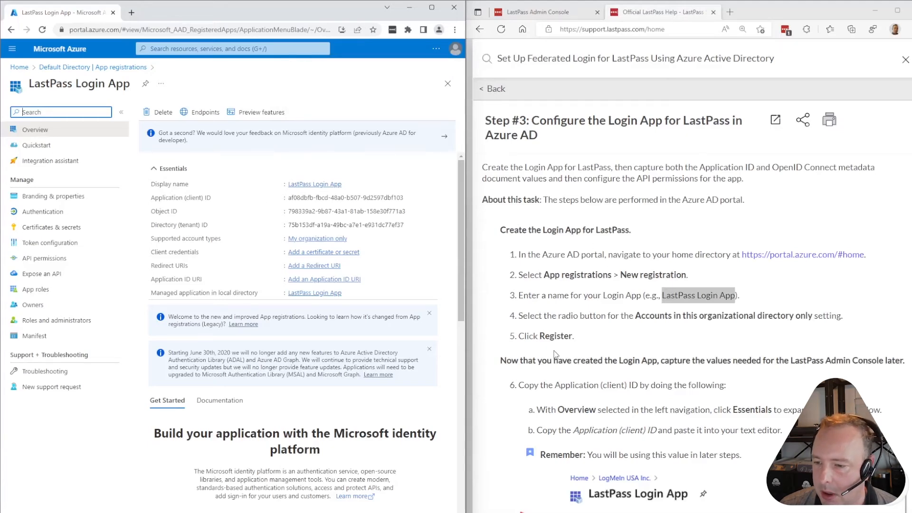
# Copy the LastPass Login App's Application (client) ID from its Overview
pyautogui.scroll(-3, 631, 342)
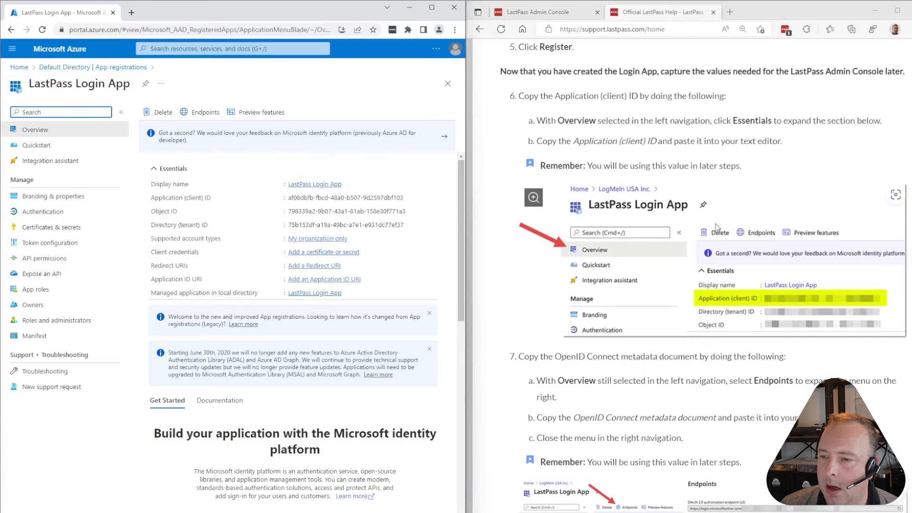
pyautogui.scroll(1, 689, 214)
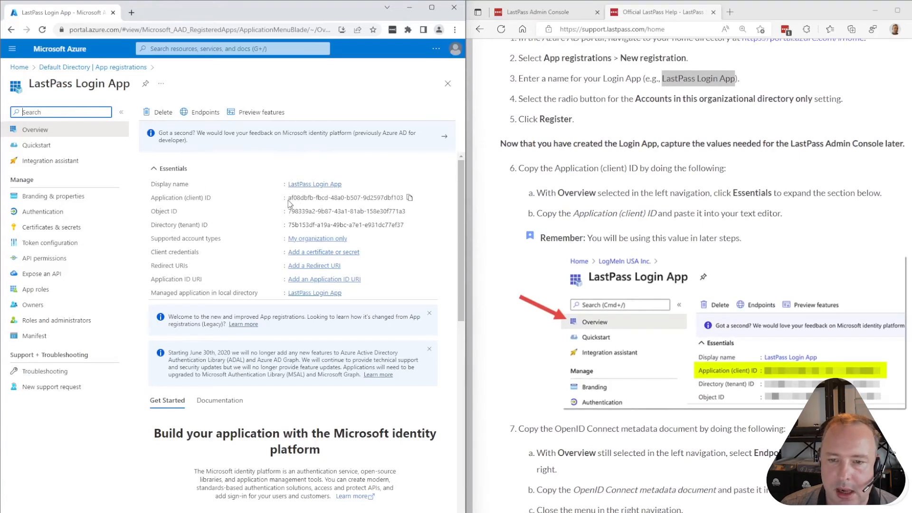
pyautogui.moveTo(288, 199); pyautogui.dragTo(403, 198)
pyautogui.click(410, 198)
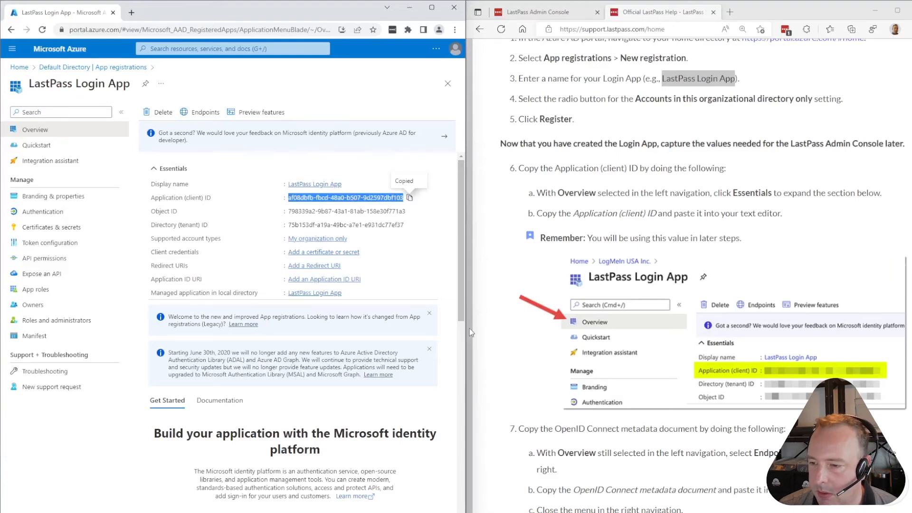
# Open Windows search to look for a text editor
pyautogui.scroll(-2, 765, 280)
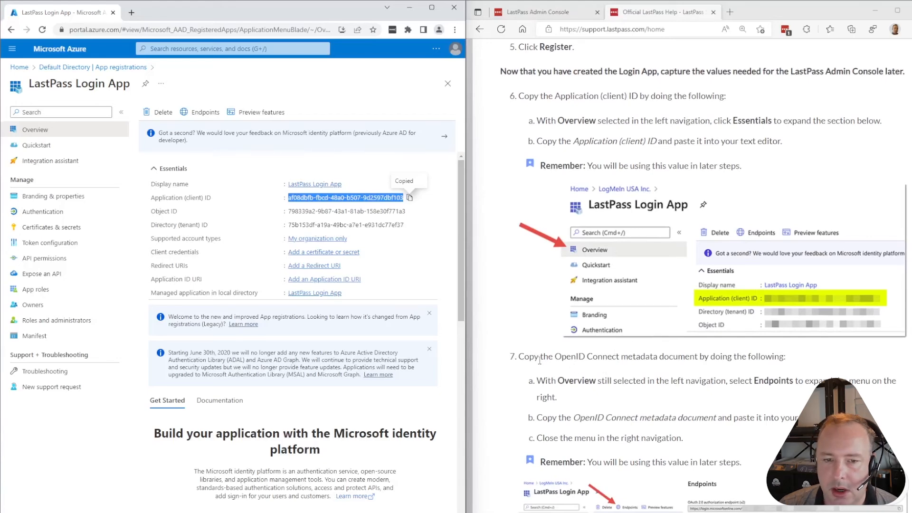
pyautogui.scroll(-3, 613, 369)
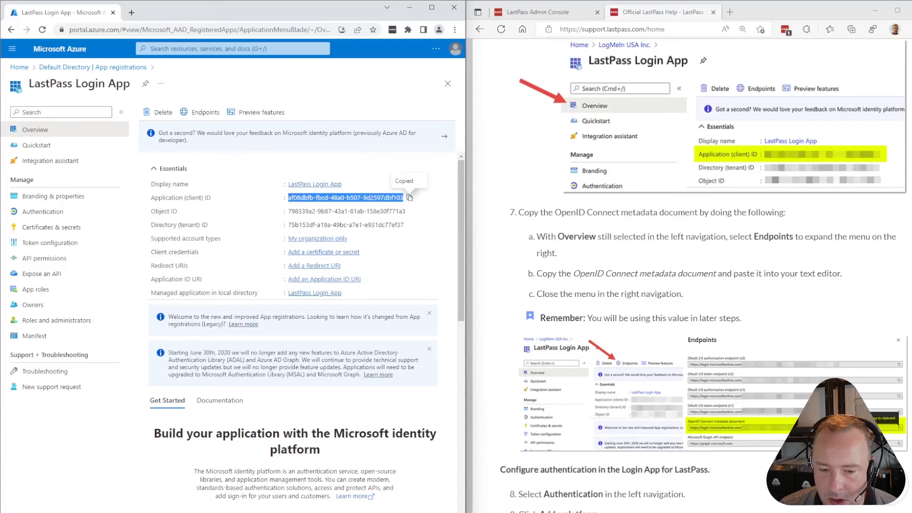
pyautogui.click(171, 497)
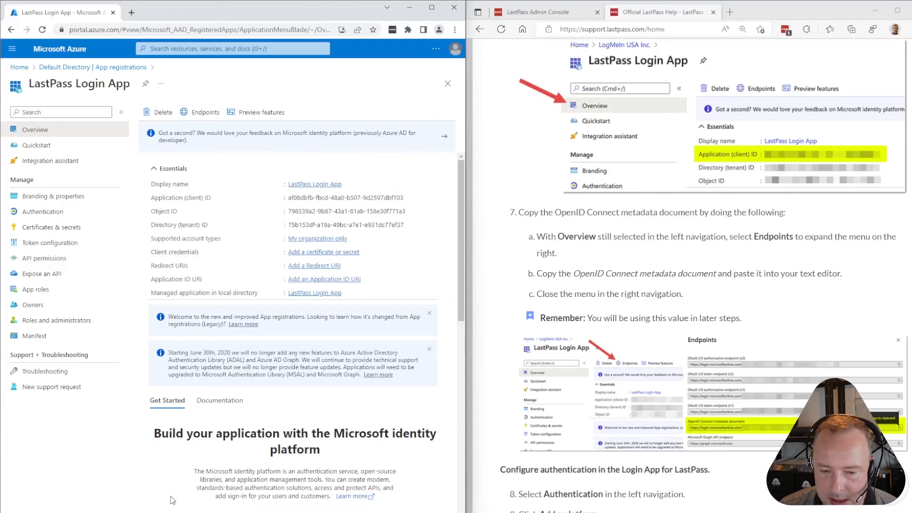
pyautogui.moveTo(171, 512)
pyautogui.click(249, 509)
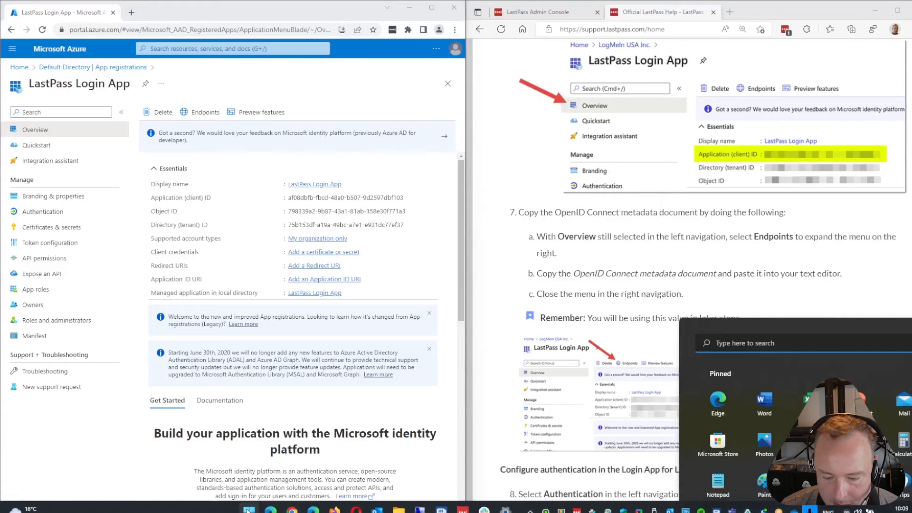
# Launch Notepad++, decline its update, and bring its window over the browsers
pyautogui.write('notepad++')
pyautogui.press('Return')
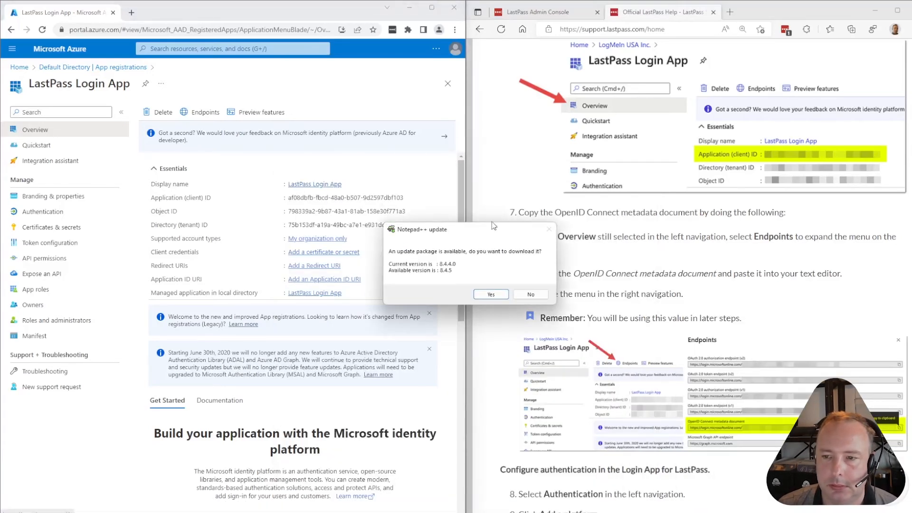
pyautogui.click(502, 287)
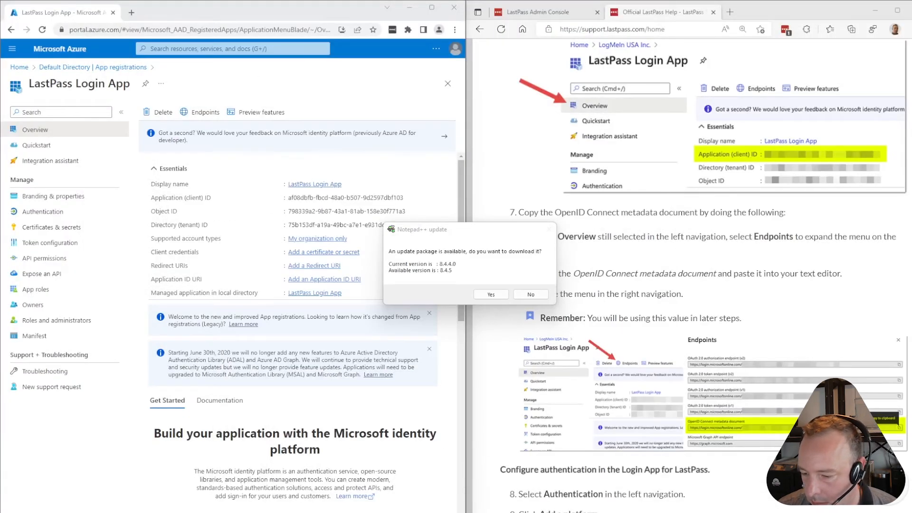
pyautogui.click(530, 294)
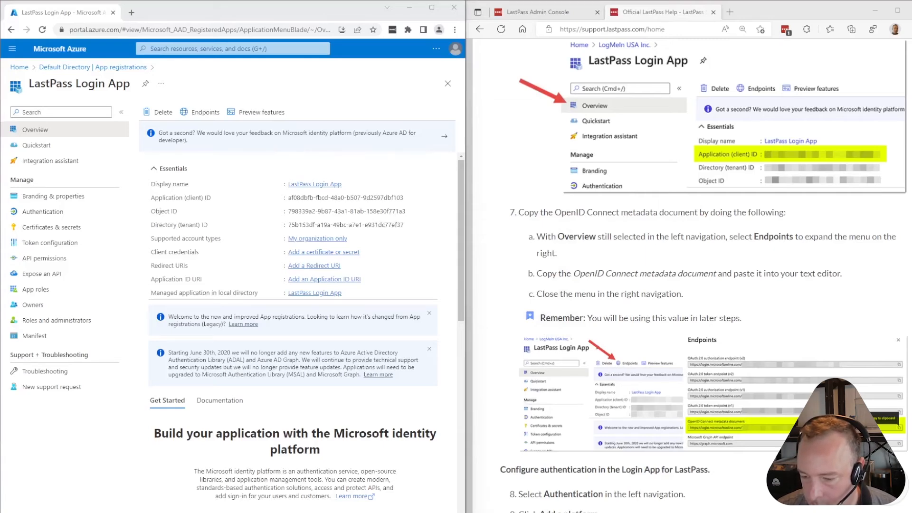
pyautogui.moveTo(463, 512); pyautogui.dragTo(608, 239)
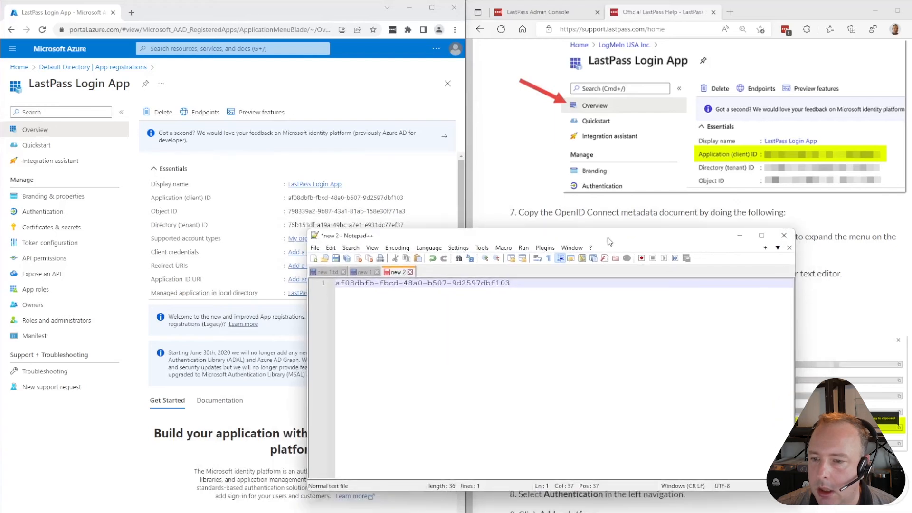
# Open blank lines above and below the pasted client ID in Notepad++
pyautogui.press('Return')
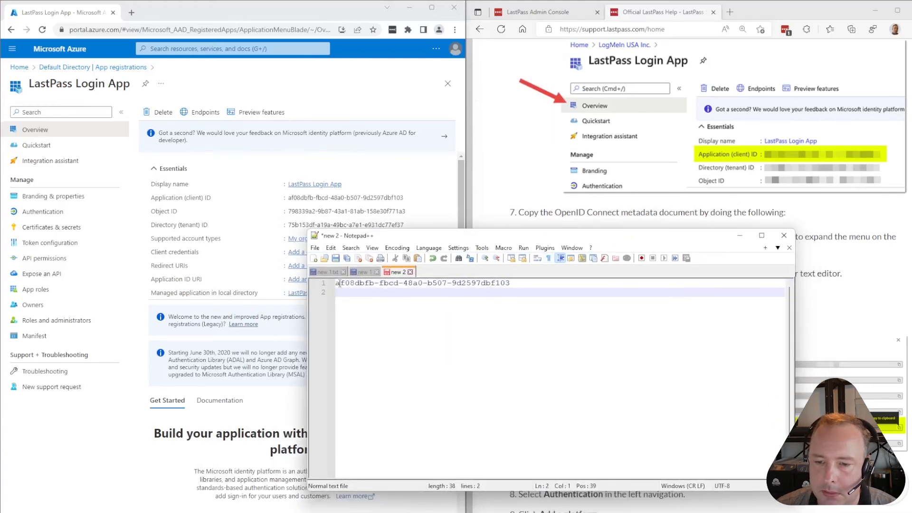
pyautogui.click(337, 283)
pyautogui.press('Return')
pyautogui.press('Return')
pyautogui.click(349, 290)
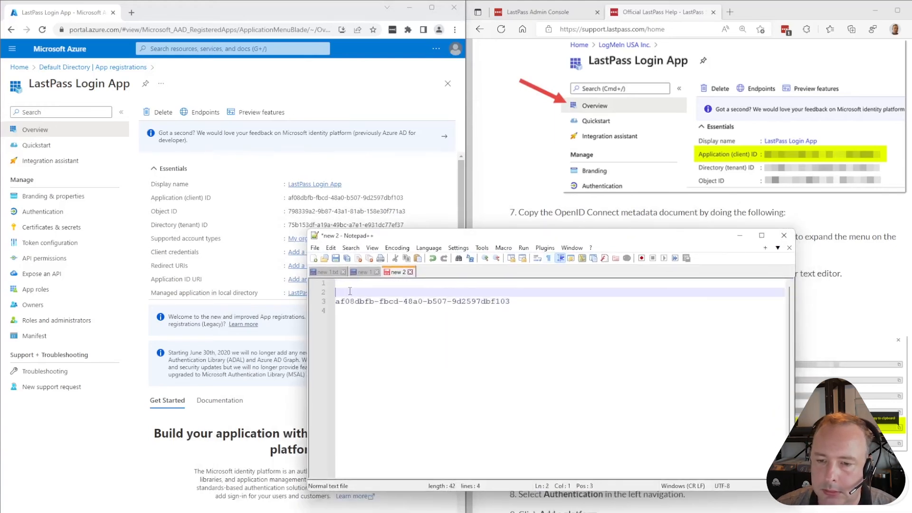
pyautogui.scroll(5, 698, 186)
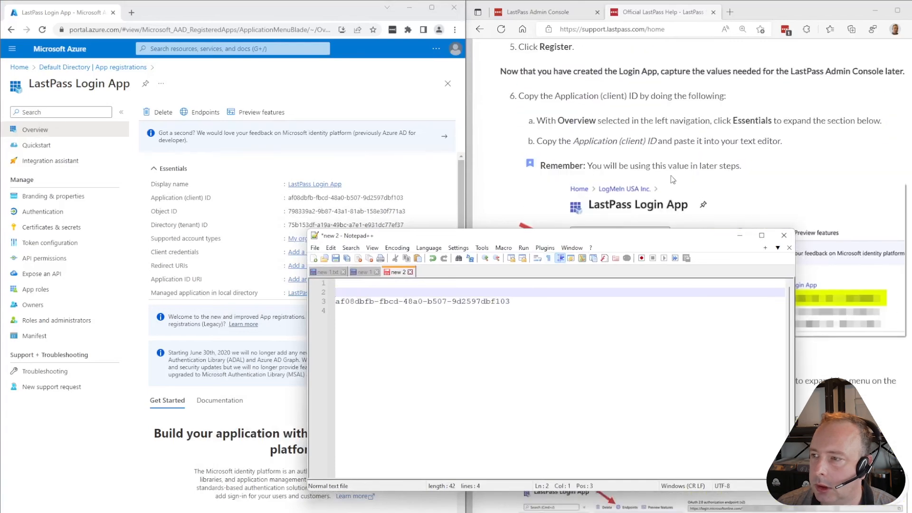
pyautogui.moveTo(633, 234); pyautogui.dragTo(792, 101)
# Paste the 'Application (client) ID' label above the ID and add blank lines after it
pyautogui.moveTo(212, 198); pyautogui.dragTo(158, 203)
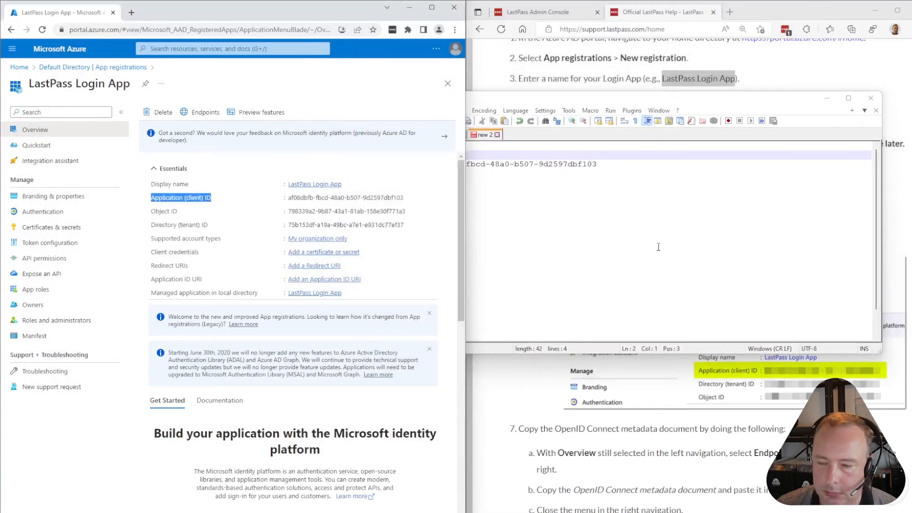
pyautogui.click(506, 174)
pyautogui.click(446, 155)
pyautogui.hotkey('ctrl', 'v')
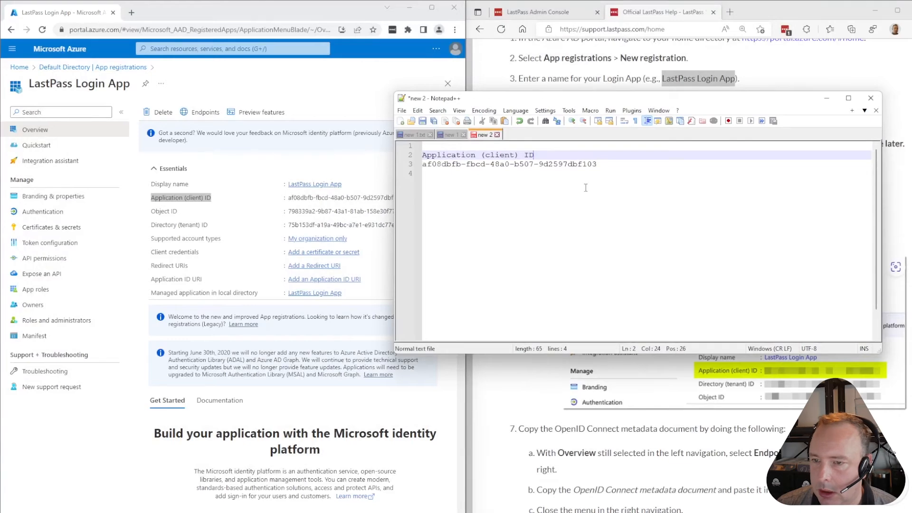
pyautogui.click(540, 257)
pyautogui.press('Return')
pyautogui.press('Return')
# Check the LastPass help page, then return to the LastPass Login App overview
pyautogui.click(535, 384)
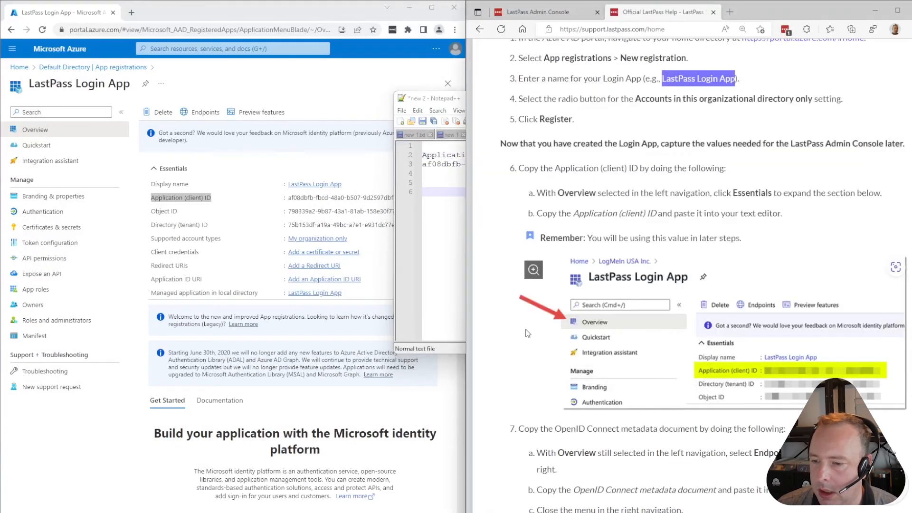
pyautogui.scroll(-4, 594, 304)
pyautogui.scroll(-4, 651, 305)
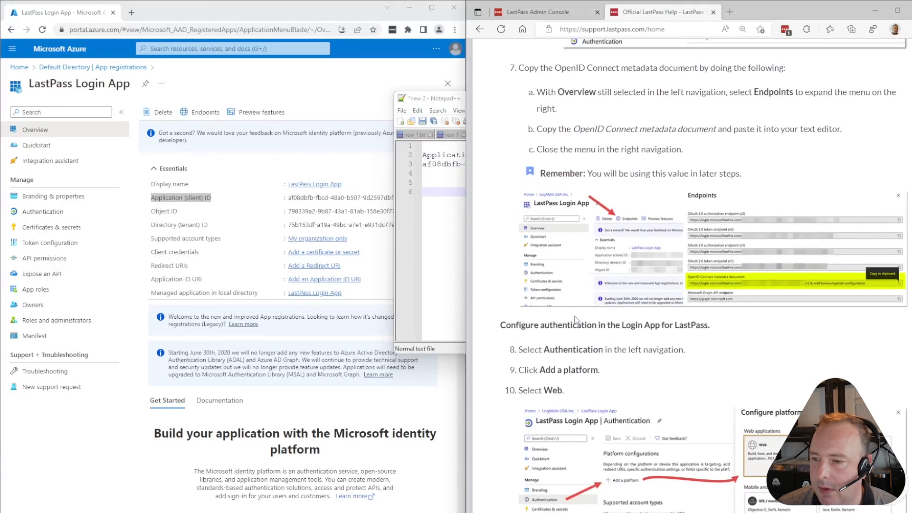
pyautogui.scroll(4, 556, 235)
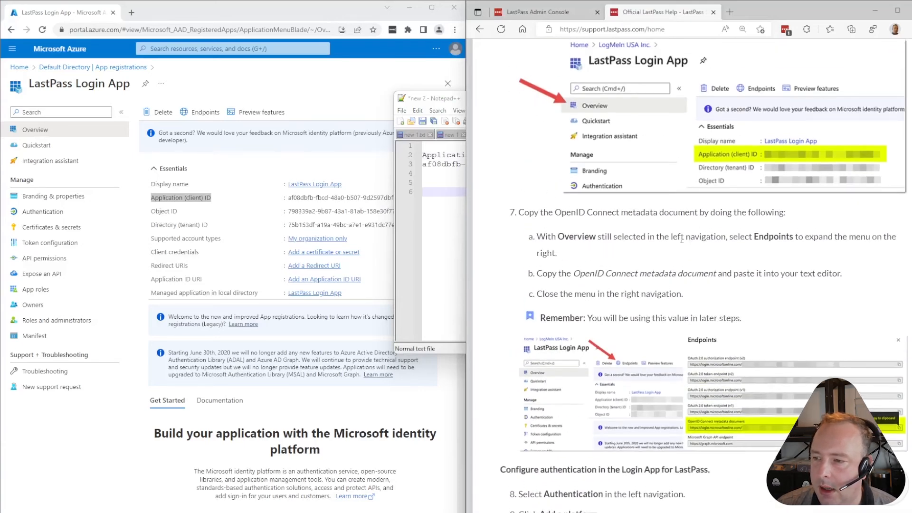
pyautogui.click(180, 257)
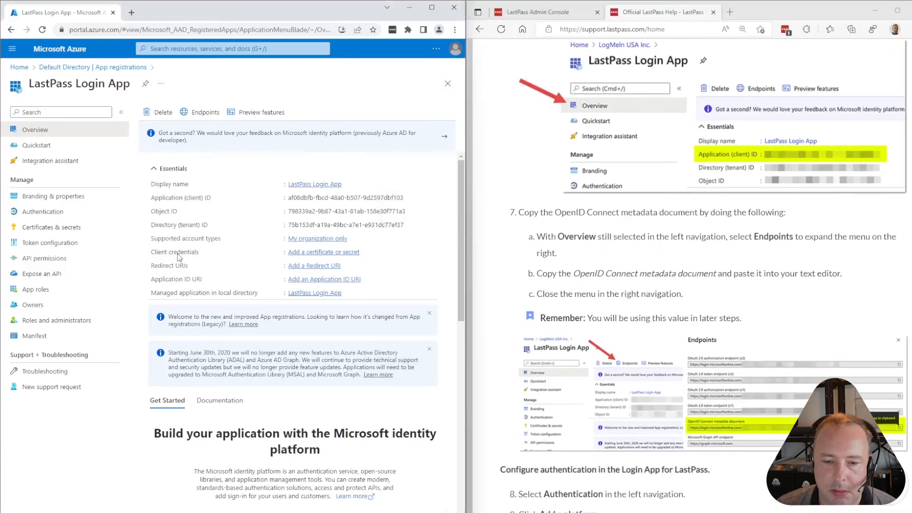
# Copy the OpenID Connect metadata document URL from Endpoints into Notepad++
pyautogui.click(206, 114)
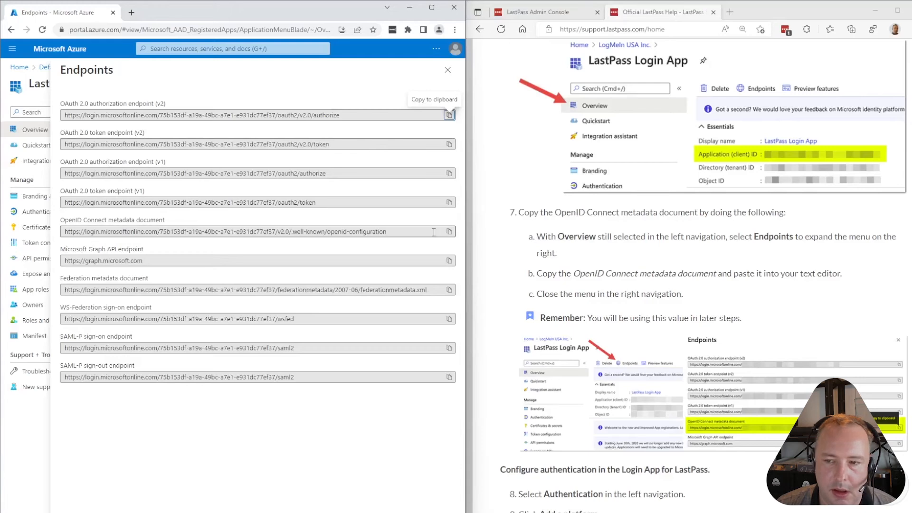
pyautogui.click(449, 232)
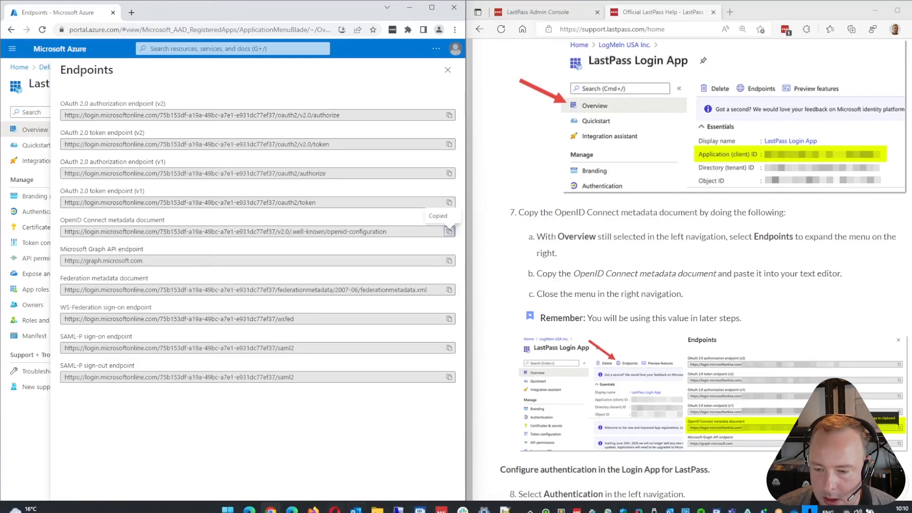
pyautogui.click(505, 510)
pyautogui.hotkey('ctrl', 'v')
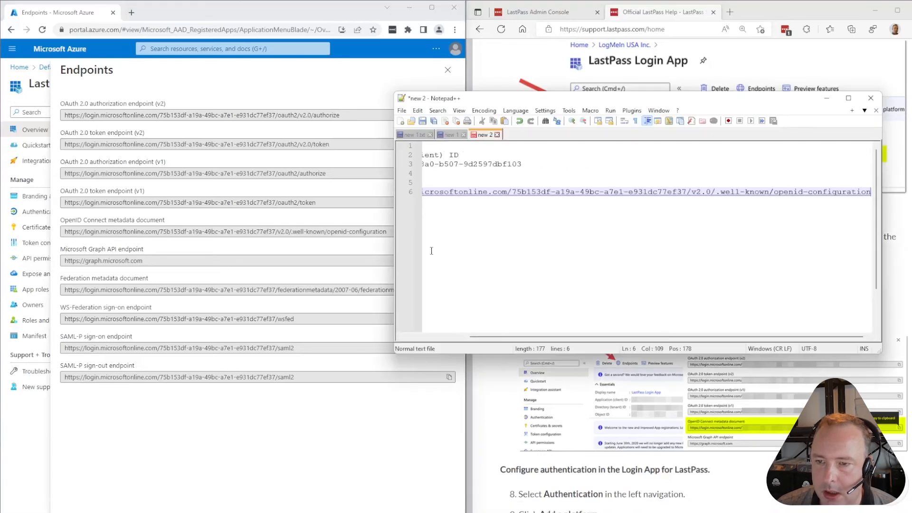
pyautogui.press('Return')
pyautogui.press('Return')
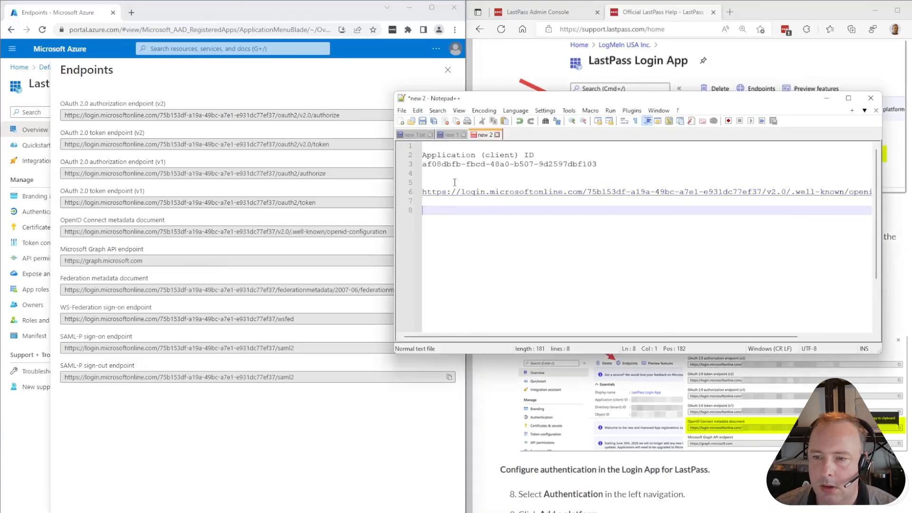
pyautogui.click(442, 181)
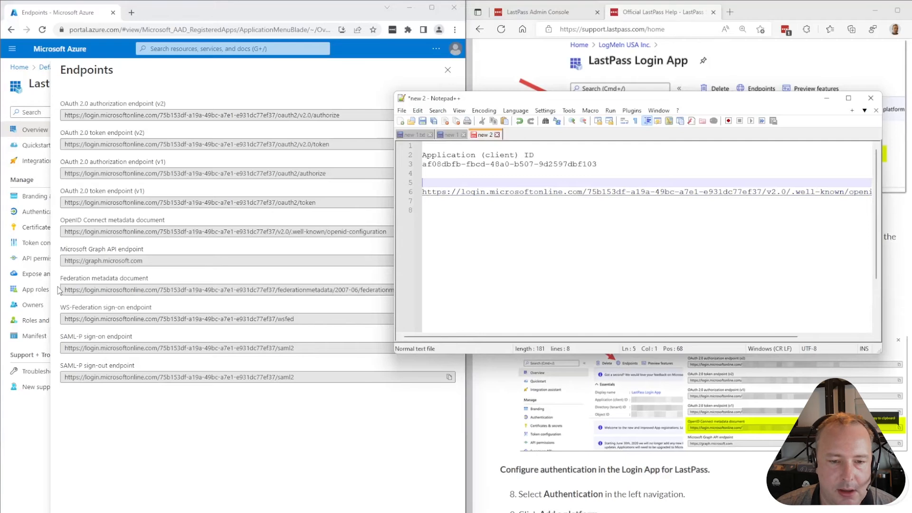
# Add the 'OpenID Connect metadata document' label above the URL, with a blank line before it
pyautogui.moveTo(61, 220); pyautogui.dragTo(173, 224)
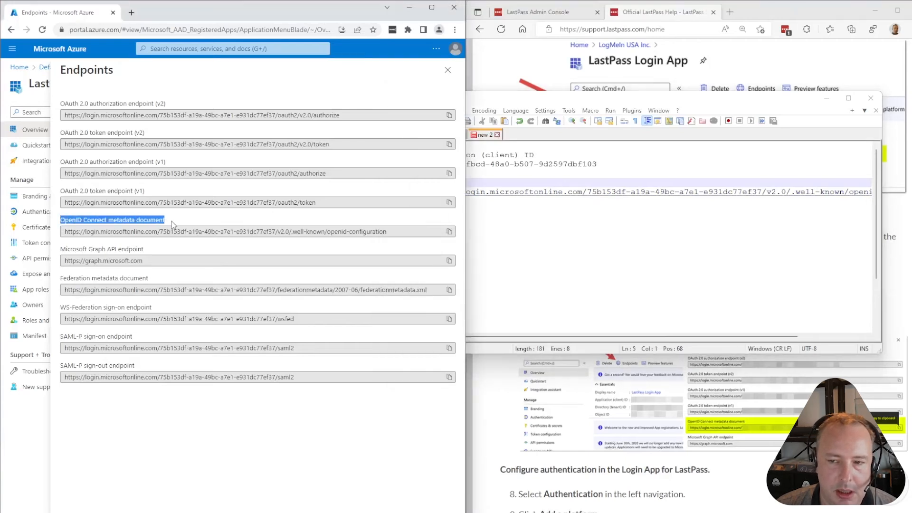
pyautogui.hotkey('ctrl', 'c')
pyautogui.click(612, 263)
pyautogui.click(642, 182)
pyautogui.hotkey('ctrl', 'v')
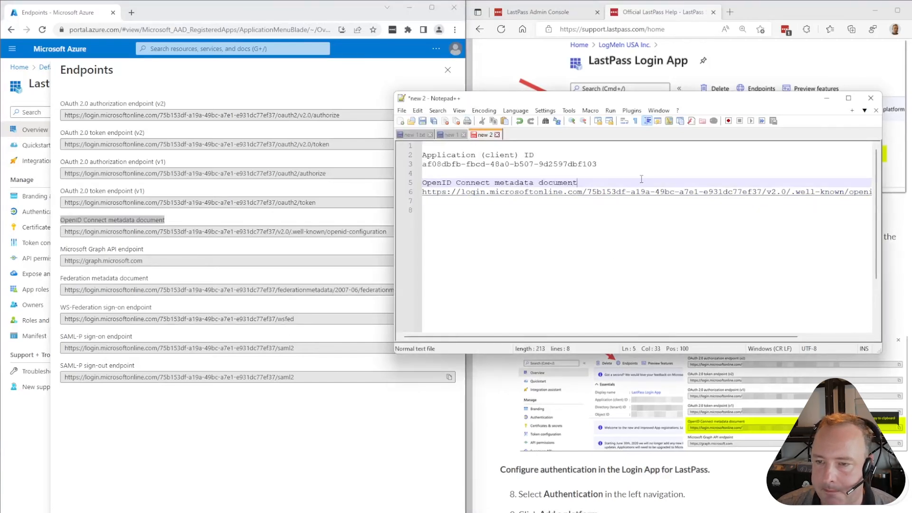
pyautogui.click(563, 173)
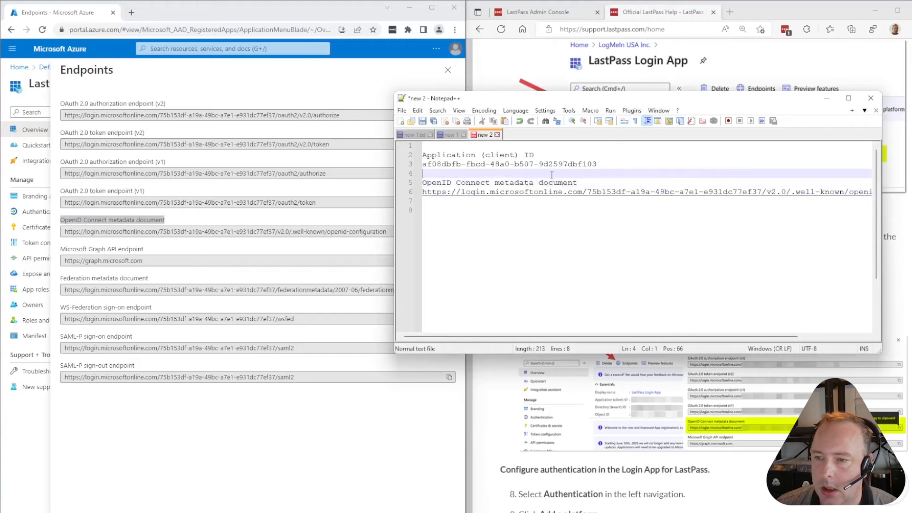
pyautogui.press('Return')
pyautogui.click(536, 393)
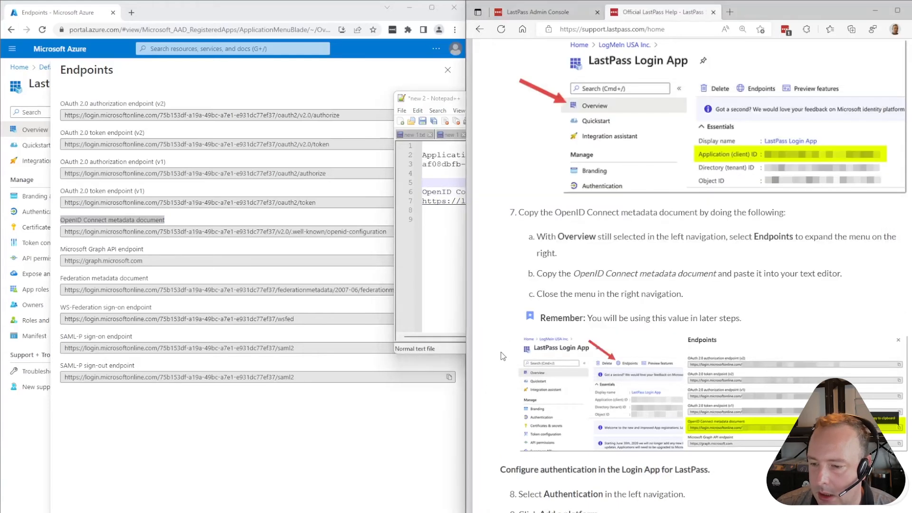
pyautogui.scroll(-4, 522, 337)
pyautogui.scroll(-2, 540, 305)
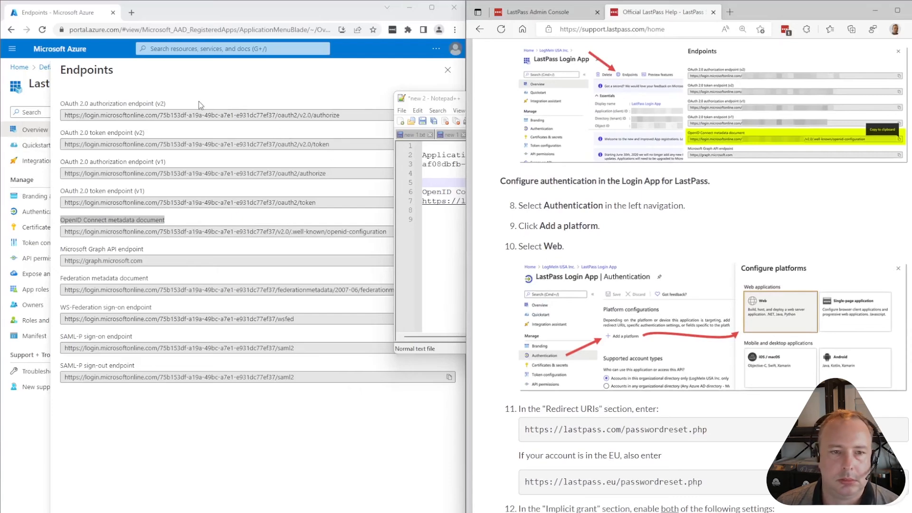
# Close the Endpoints pane and choose Web under Authentication's Add a platform
pyautogui.click(448, 71)
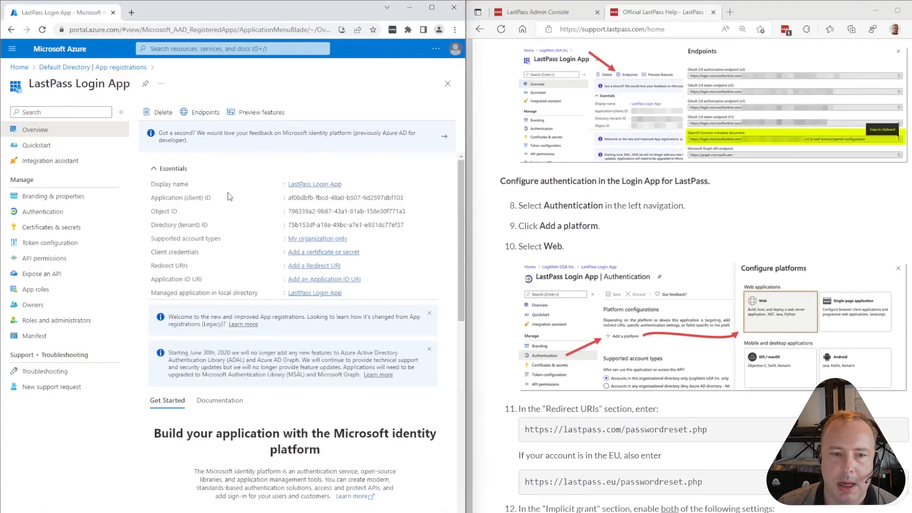
pyautogui.click(42, 214)
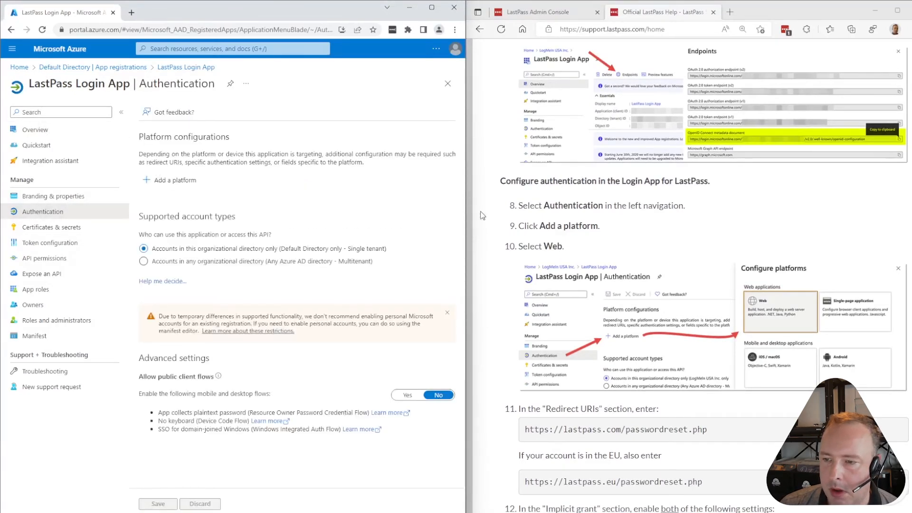
pyautogui.click(174, 180)
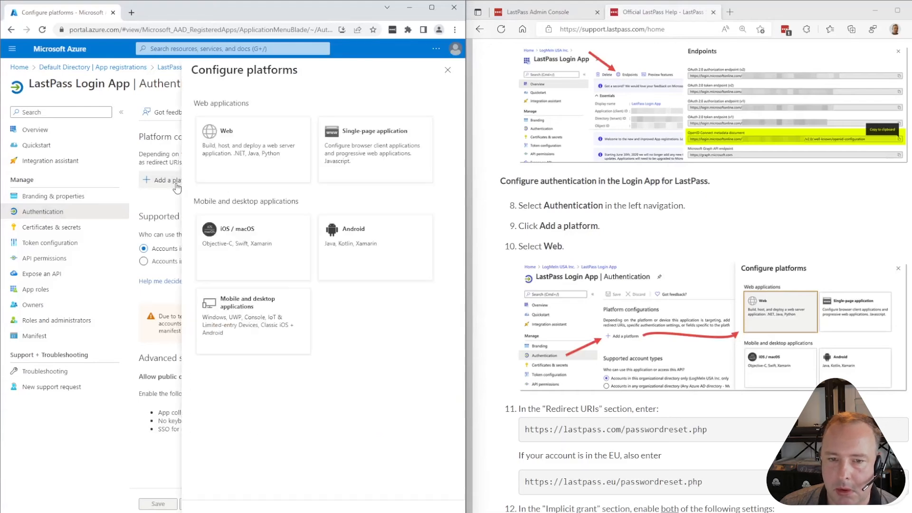
pyautogui.click(269, 150)
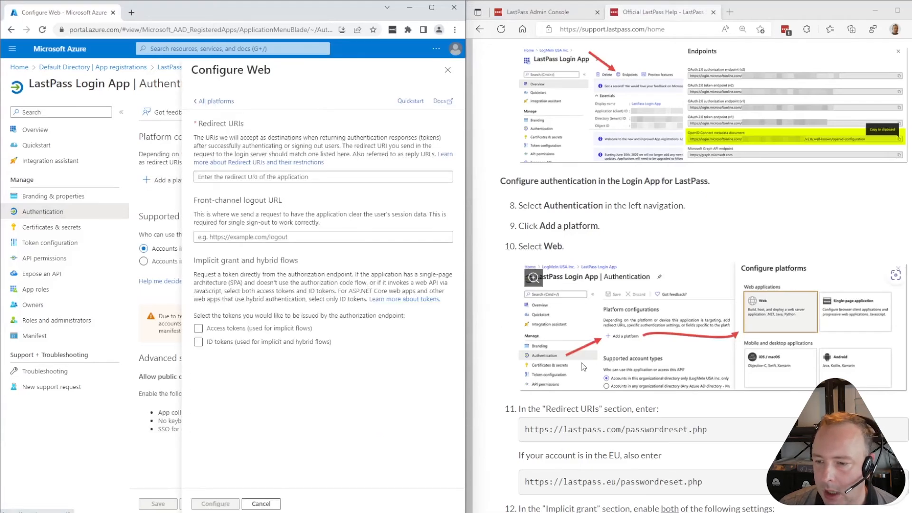
pyautogui.moveTo(715, 440); pyautogui.dragTo(529, 441)
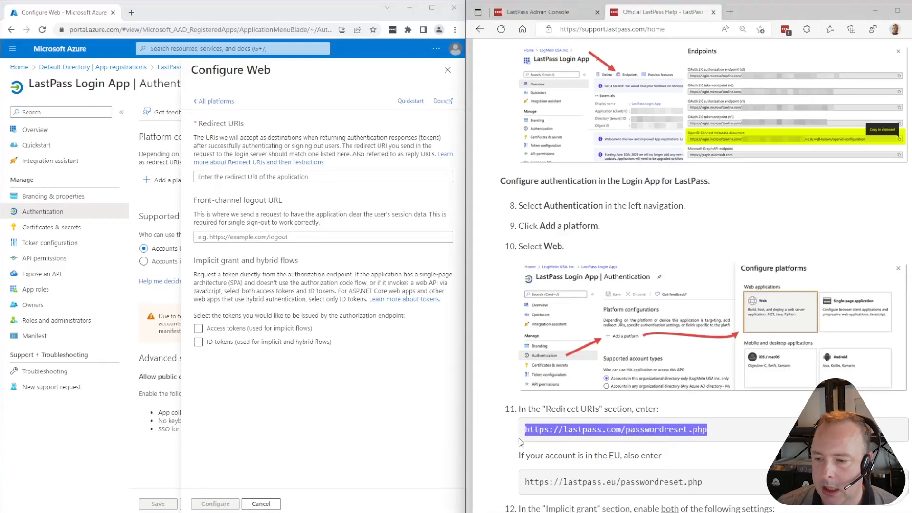
pyautogui.click(286, 176)
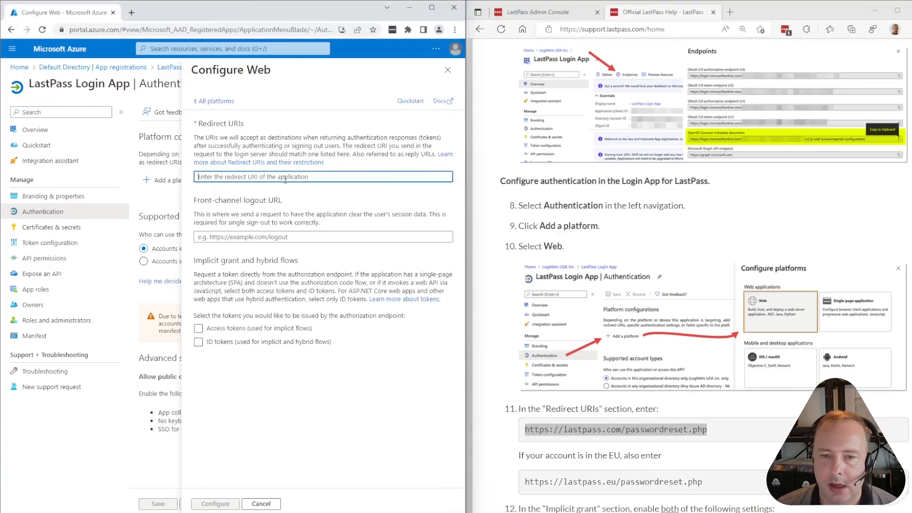
pyautogui.hotkey('ctrl', 'v')
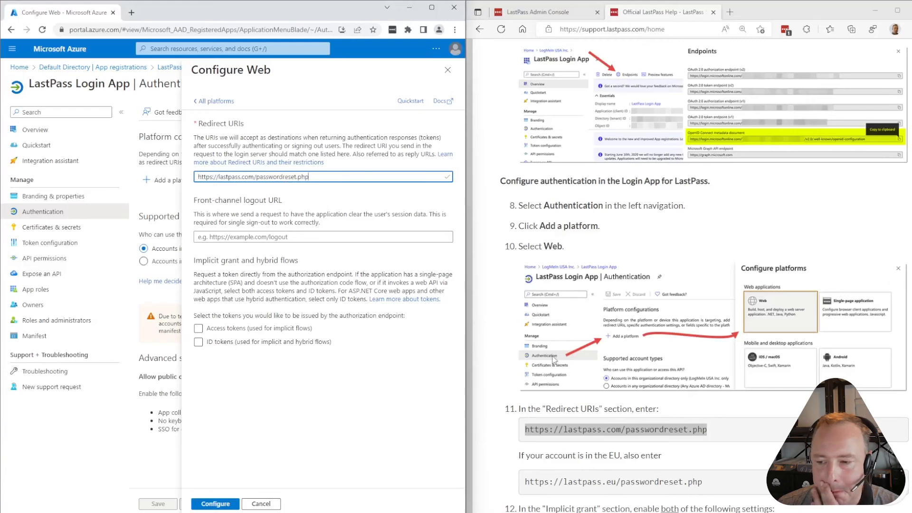
pyautogui.scroll(-3, 646, 403)
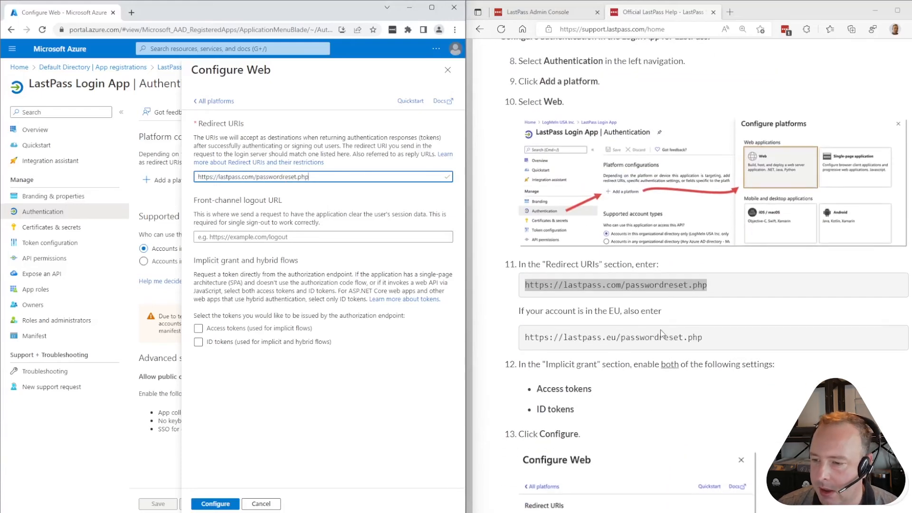
# Try appending the EU password-reset URL, then remove it to keep only the .com address
pyautogui.moveTo(708, 338); pyautogui.dragTo(523, 339)
pyautogui.hotkey('ctrl', 'c')
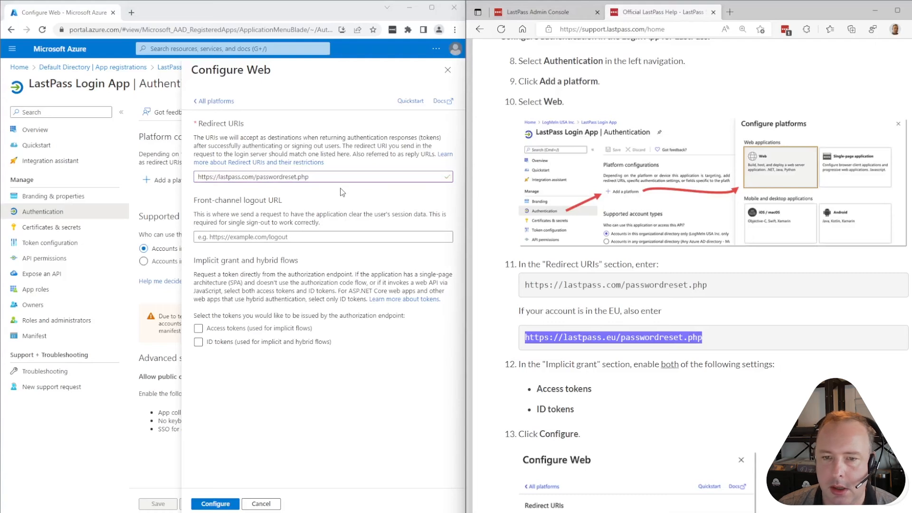
pyautogui.click(449, 179)
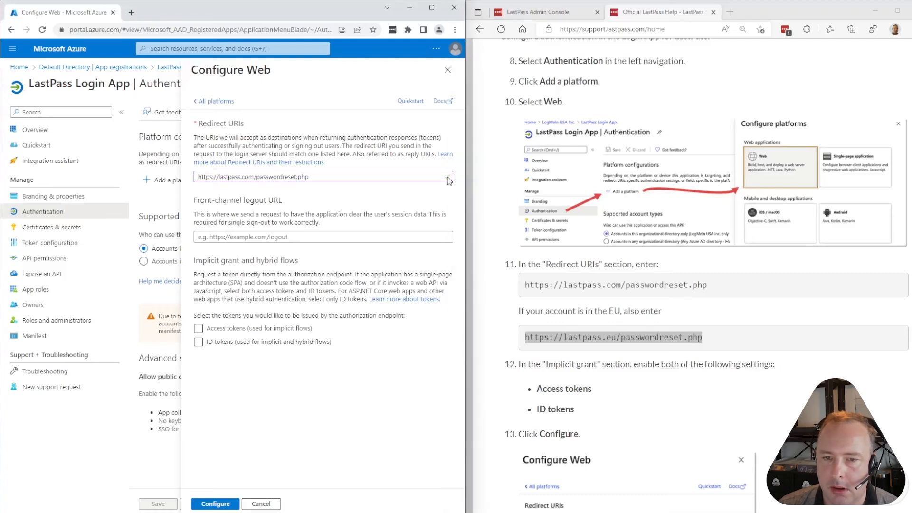
pyautogui.click(346, 180)
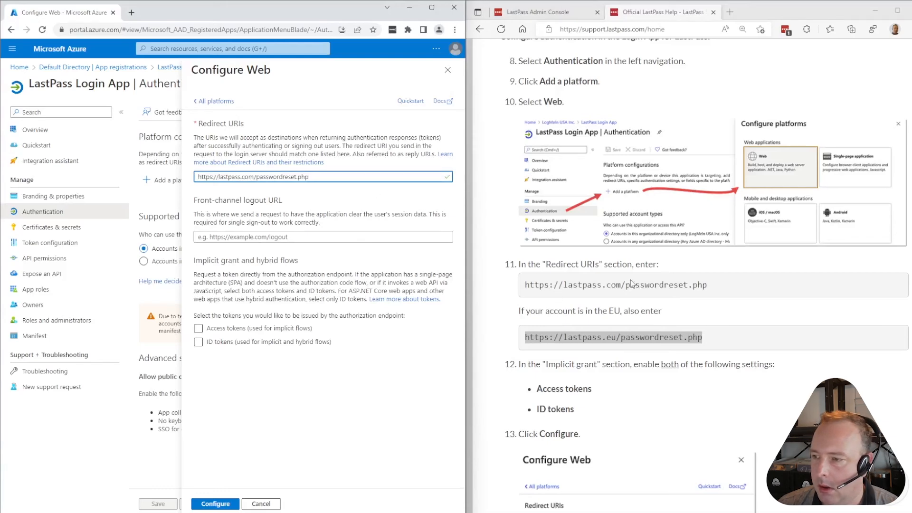
pyautogui.scroll(-2, 594, 273)
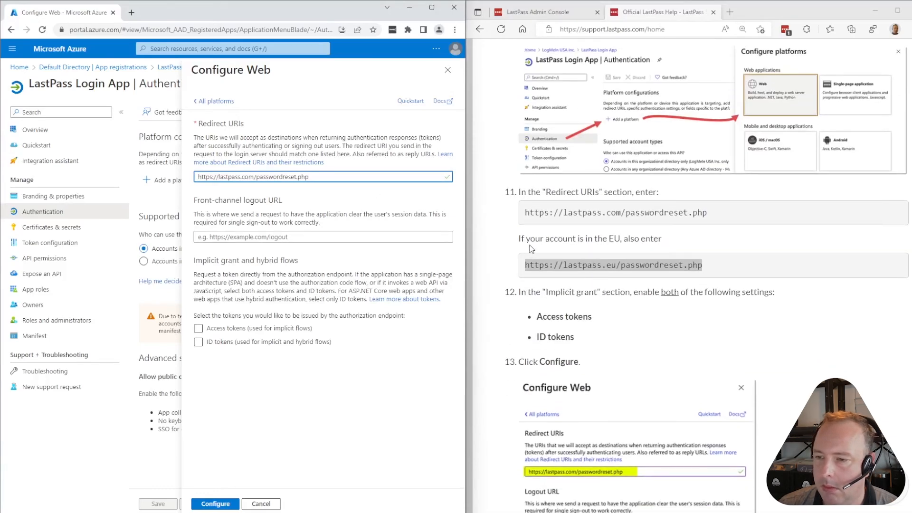
pyautogui.click(249, 200)
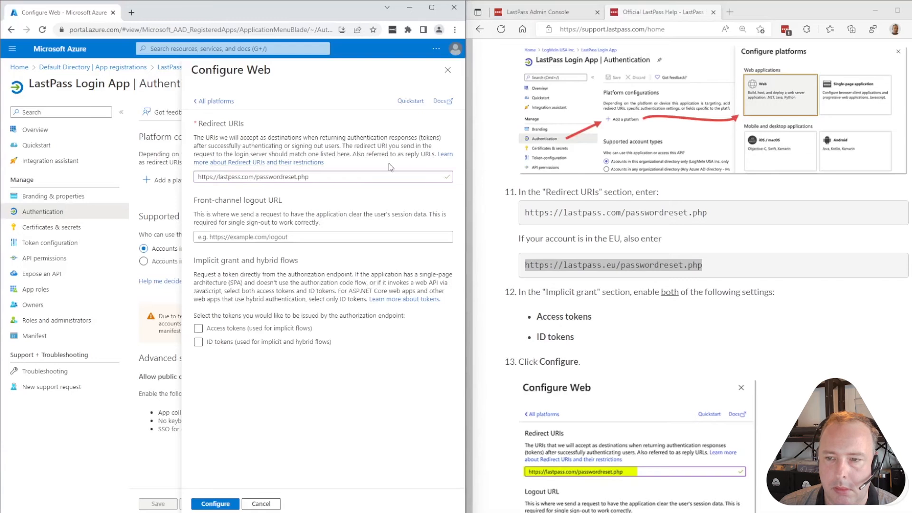
pyautogui.click(375, 177)
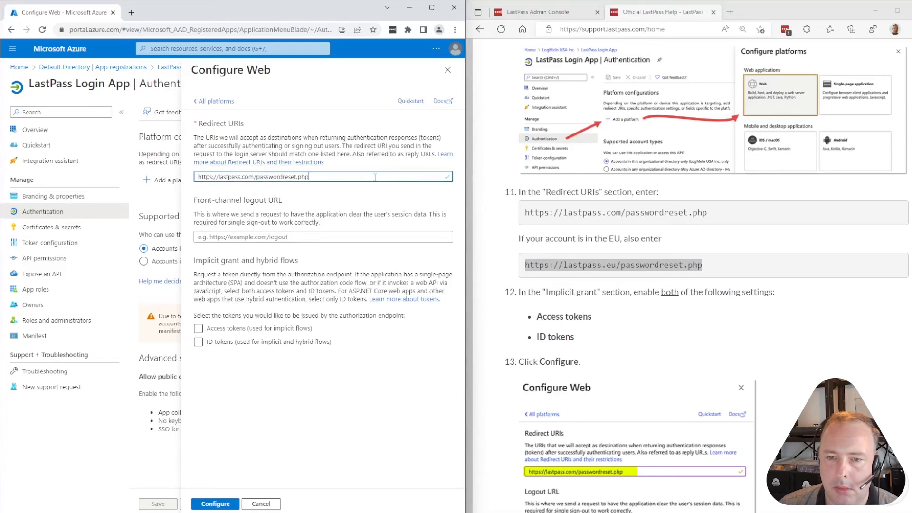
pyautogui.hotkey('ctrl', 'v')
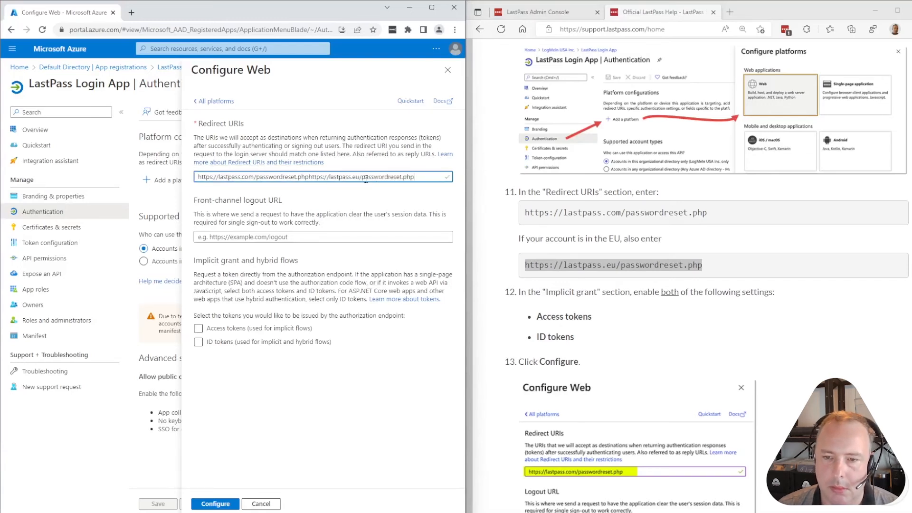
pyautogui.hotkey('ctrl', 'z')
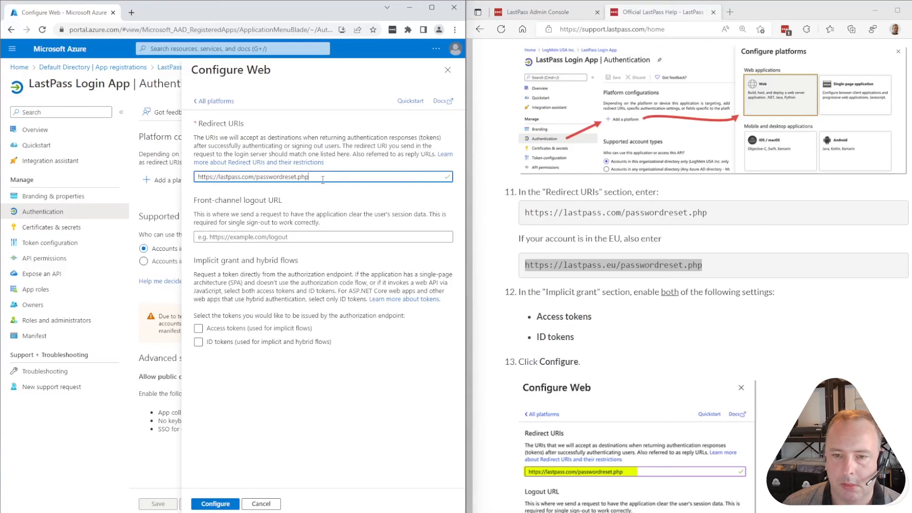
pyautogui.hotkey('ctrl', 'v')
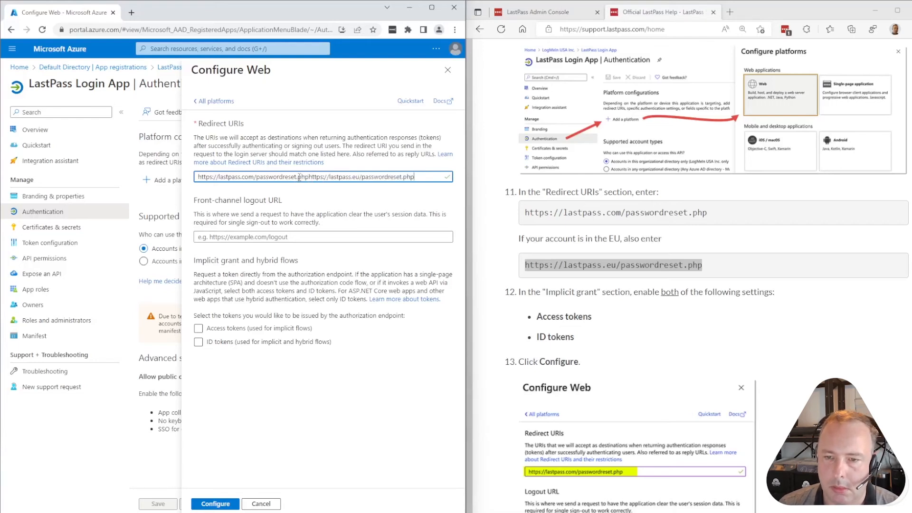
pyautogui.moveTo(416, 178); pyautogui.dragTo(306, 177)
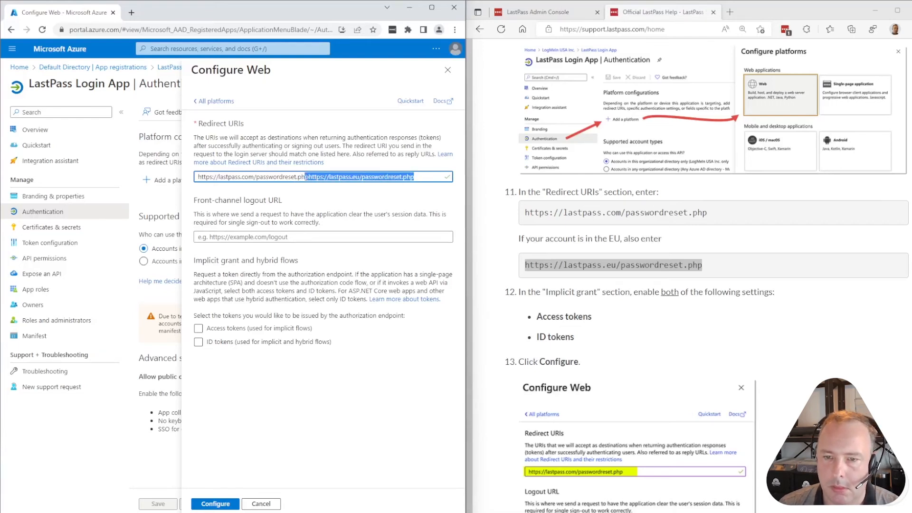
pyautogui.scroll(1, 603, 291)
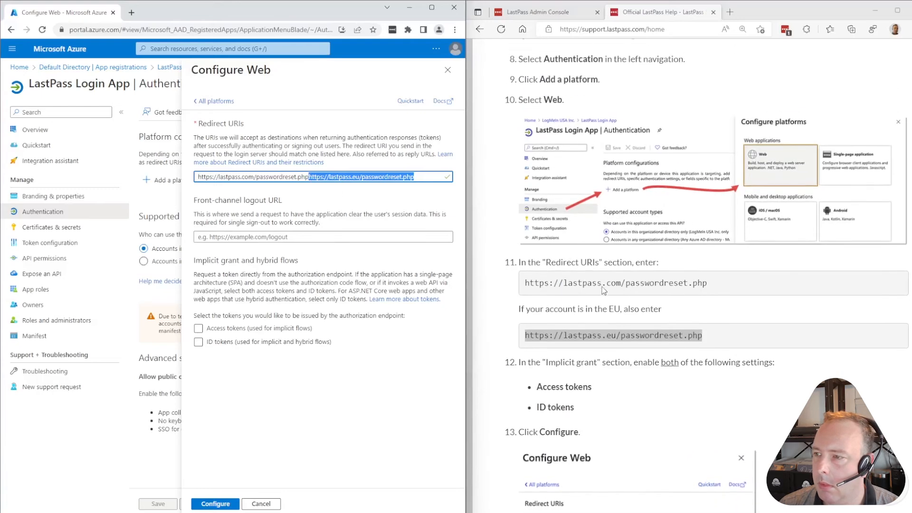
pyautogui.press('BackSpace')
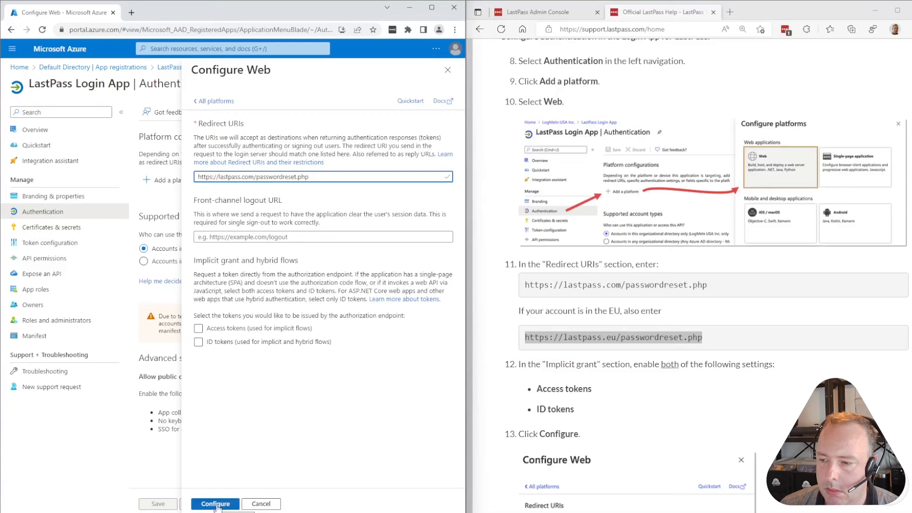
# Enable Access tokens and ID tokens and apply the Web platform configuration
pyautogui.click(206, 333)
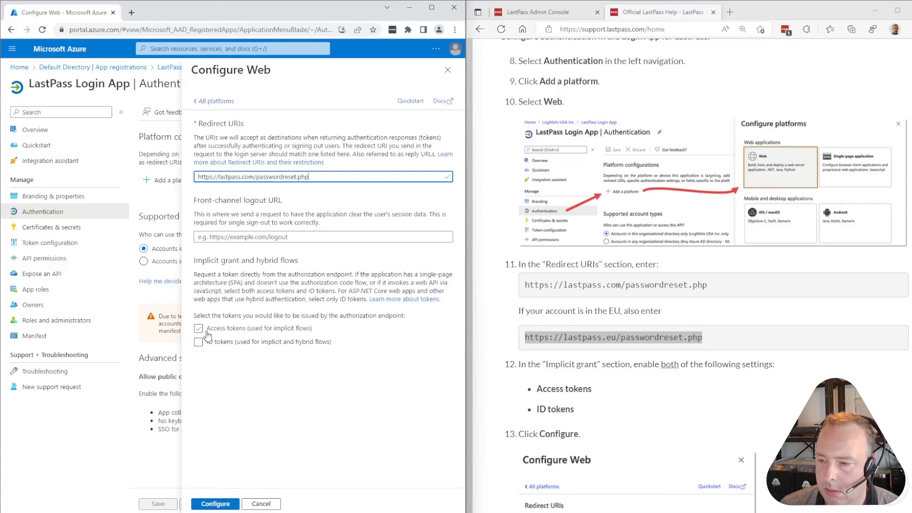
pyautogui.click(207, 334)
pyautogui.click(211, 342)
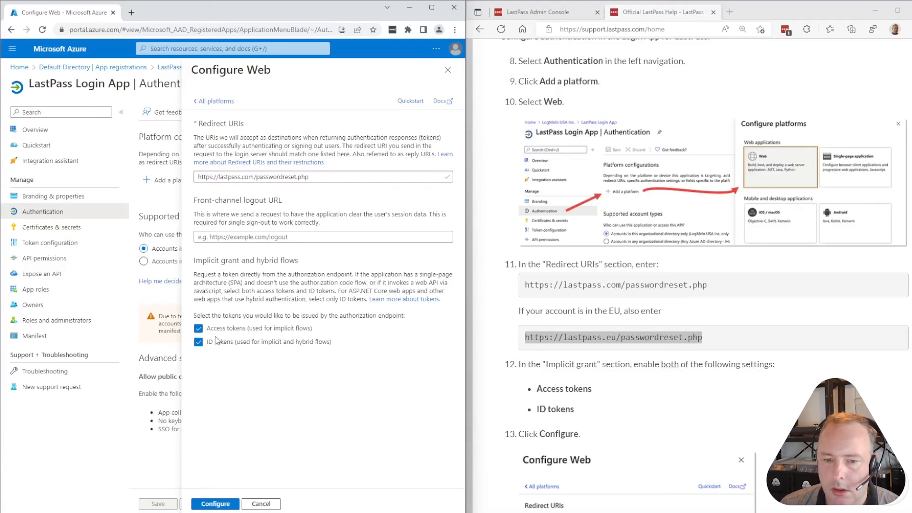
pyautogui.scroll(-2, 713, 285)
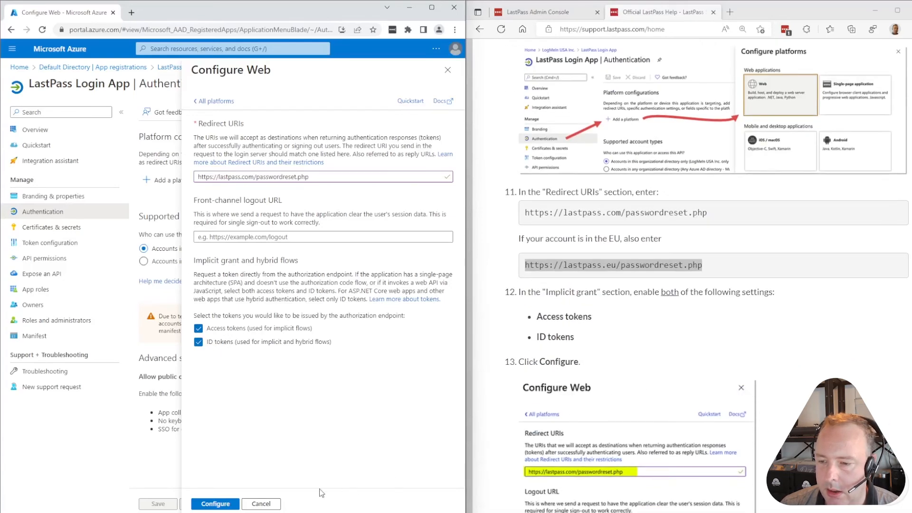
pyautogui.click(216, 504)
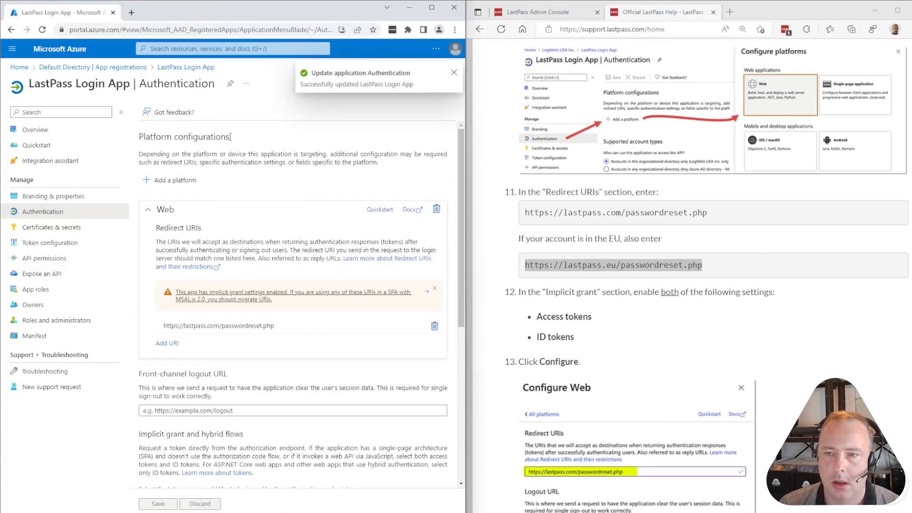
# Add the oidcredirect.html URL from the help article as a second redirect URI
pyautogui.scroll(-5, 643, 343)
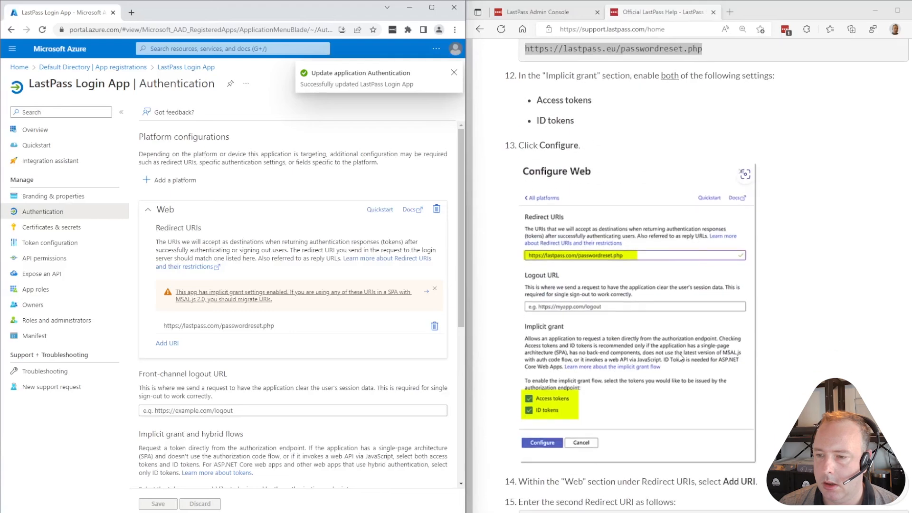
pyautogui.scroll(-2, 629, 306)
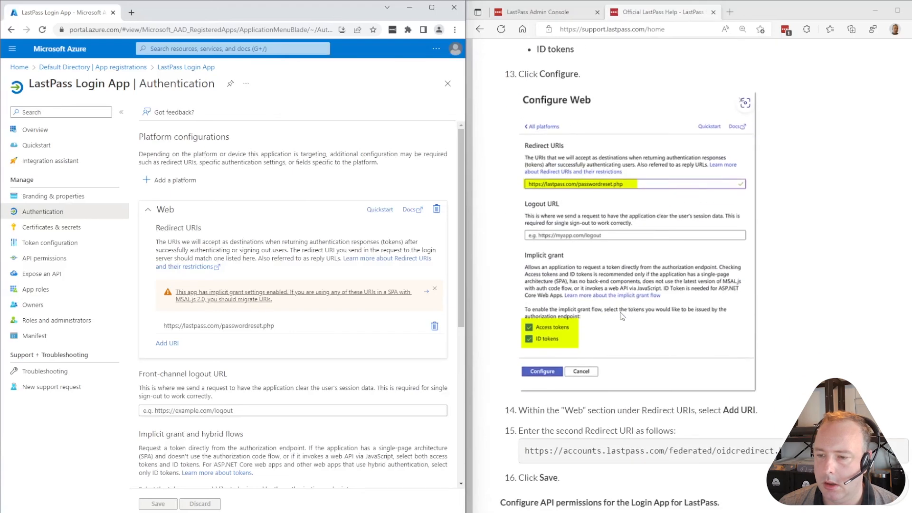
pyautogui.scroll(-2, 556, 333)
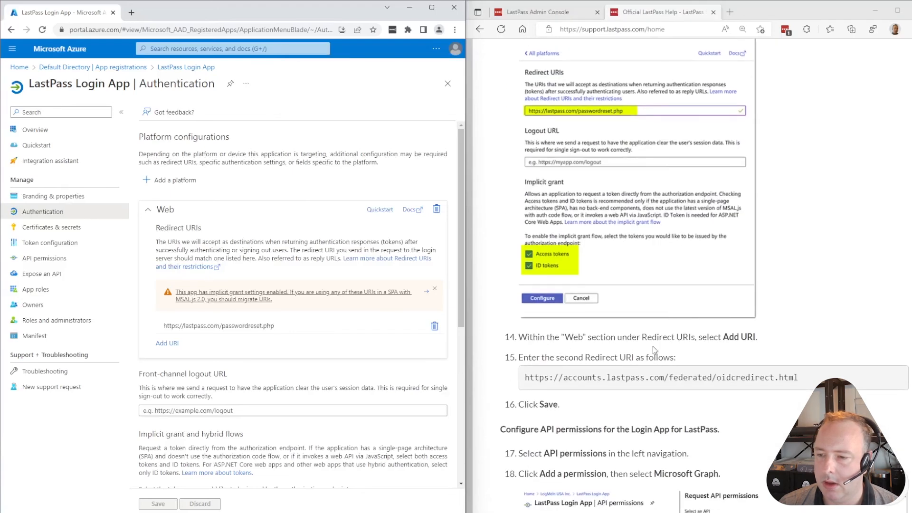
pyautogui.scroll(-1, 708, 353)
pyautogui.scroll(-3, 708, 353)
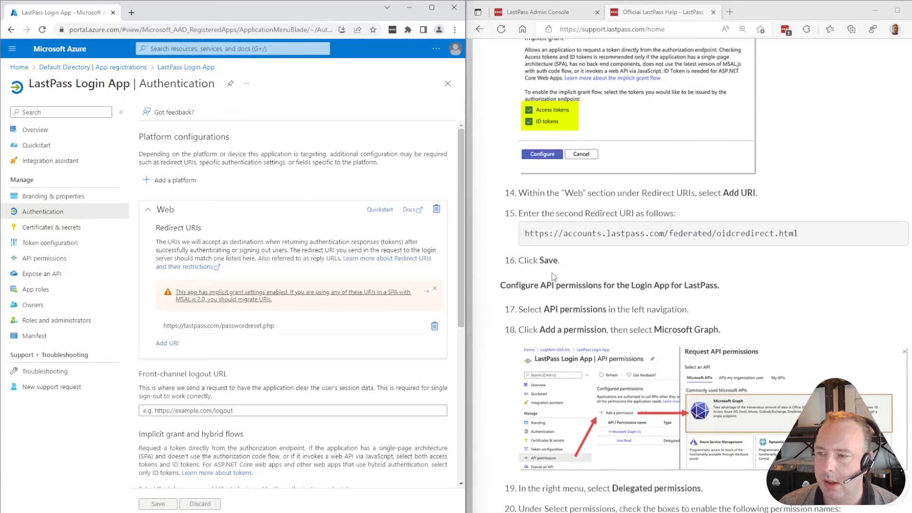
pyautogui.tripleClick(611, 234)
pyautogui.hotkey('ctrl', 'c')
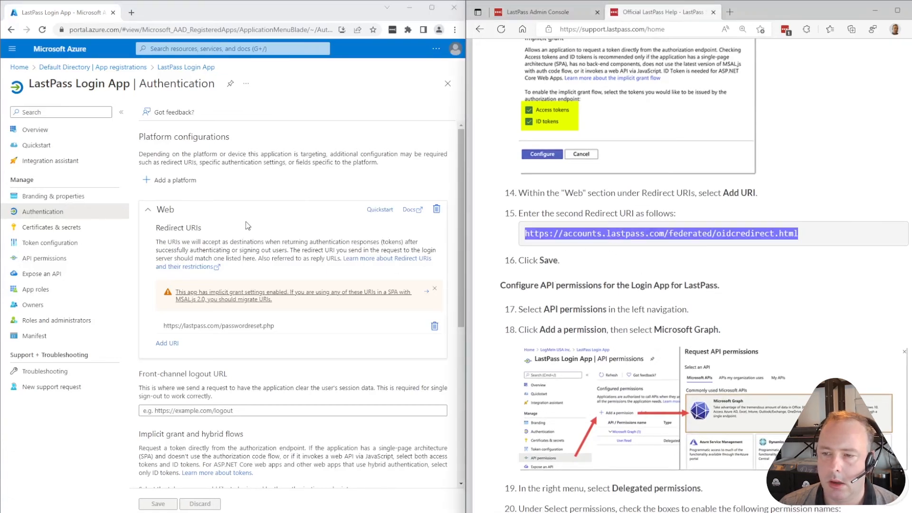
pyautogui.click(275, 190)
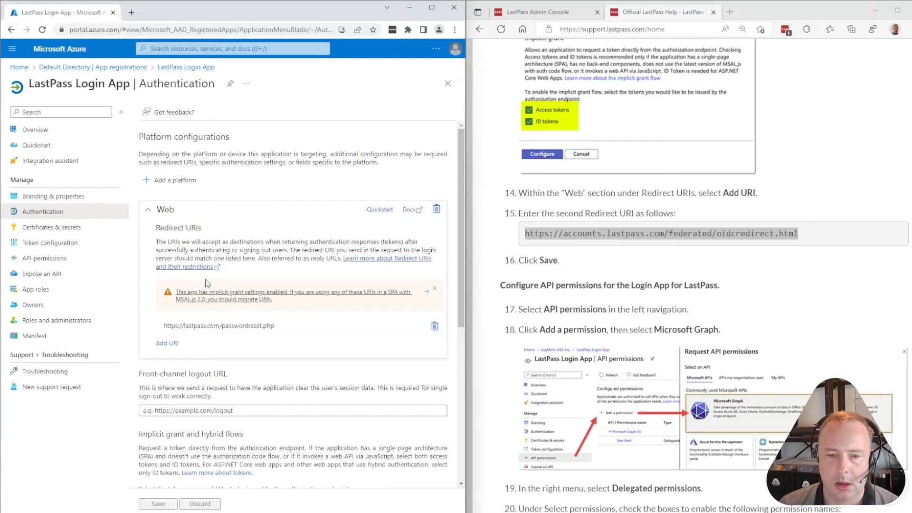
pyautogui.click(167, 343)
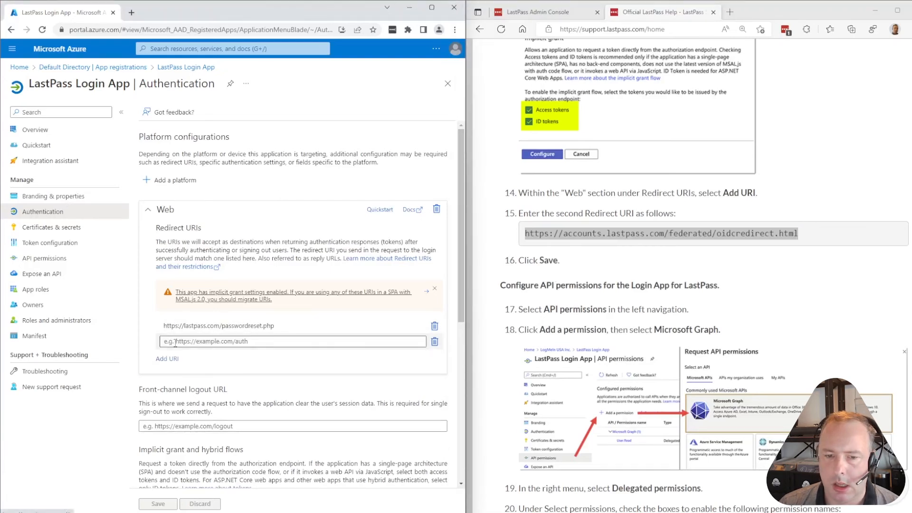
pyautogui.hotkey('ctrl', 'v')
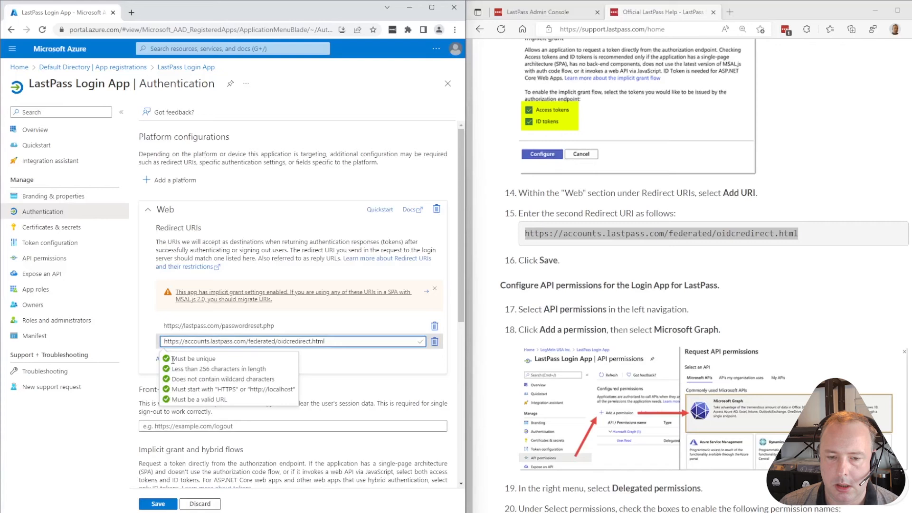
pyautogui.click(422, 342)
pyautogui.click(367, 342)
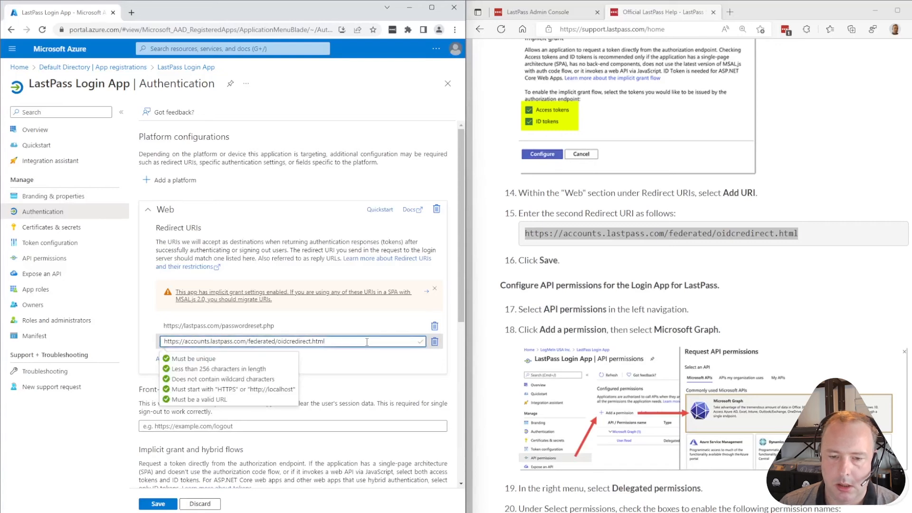
pyautogui.click(369, 364)
# Remove an extra empty redirect URI row and save the authentication settings
pyautogui.scroll(-1, 169, 334)
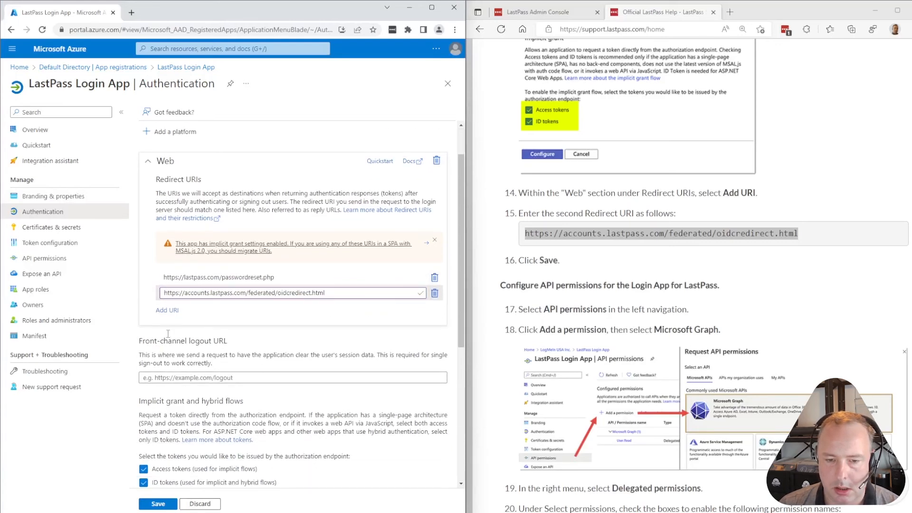
pyautogui.click(167, 310)
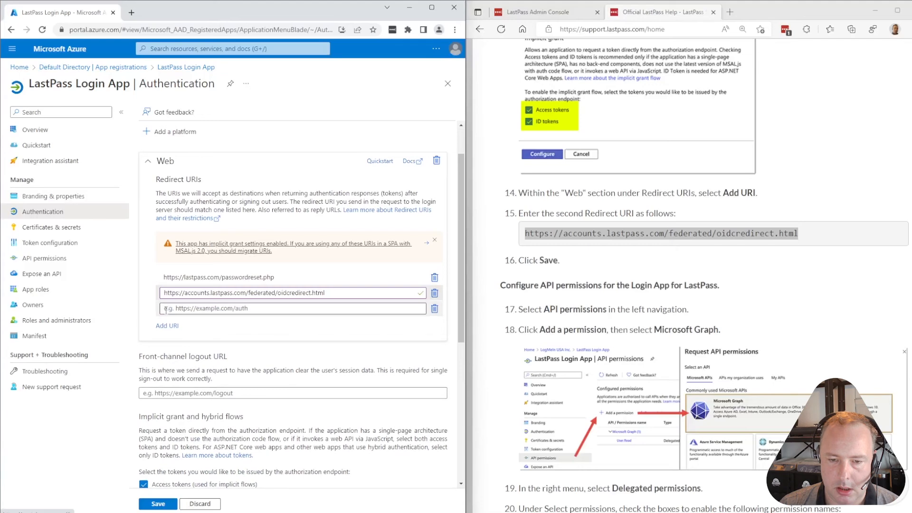
pyautogui.click(435, 309)
pyautogui.scroll(3, 609, 311)
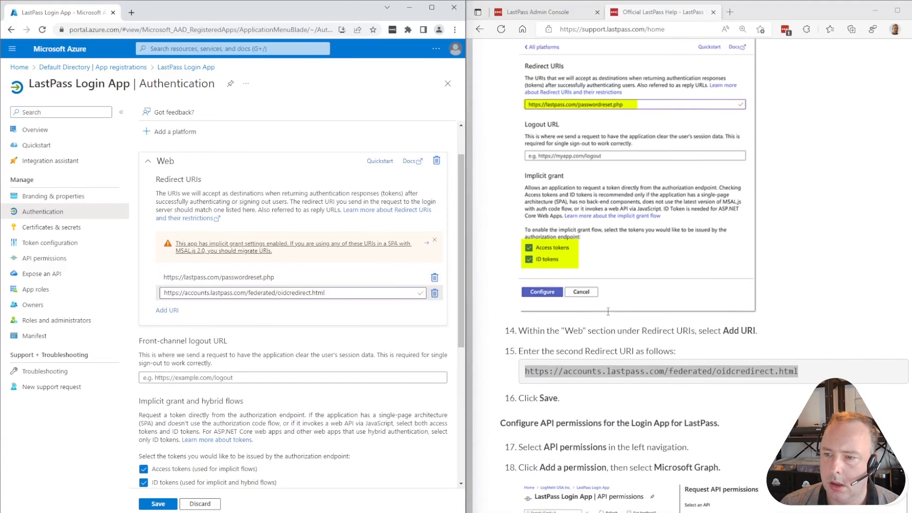
pyautogui.scroll(2, 650, 333)
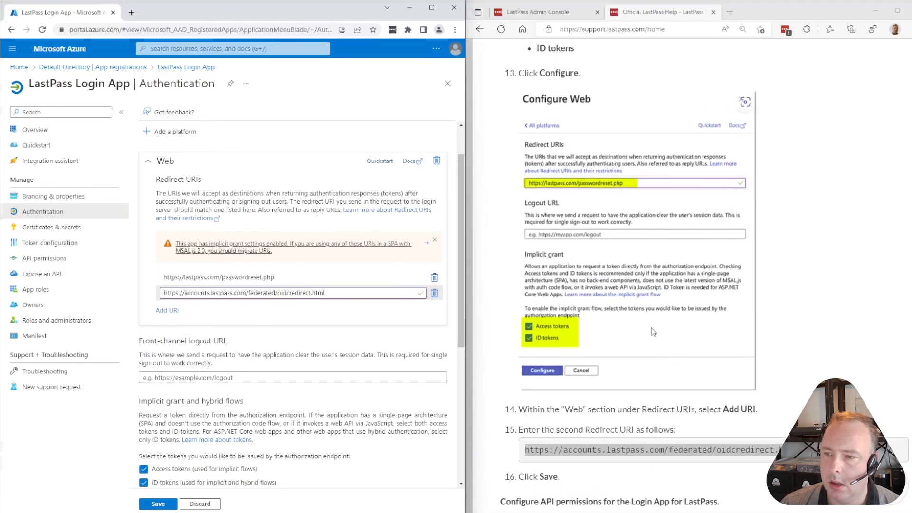
pyautogui.scroll(-5, 651, 332)
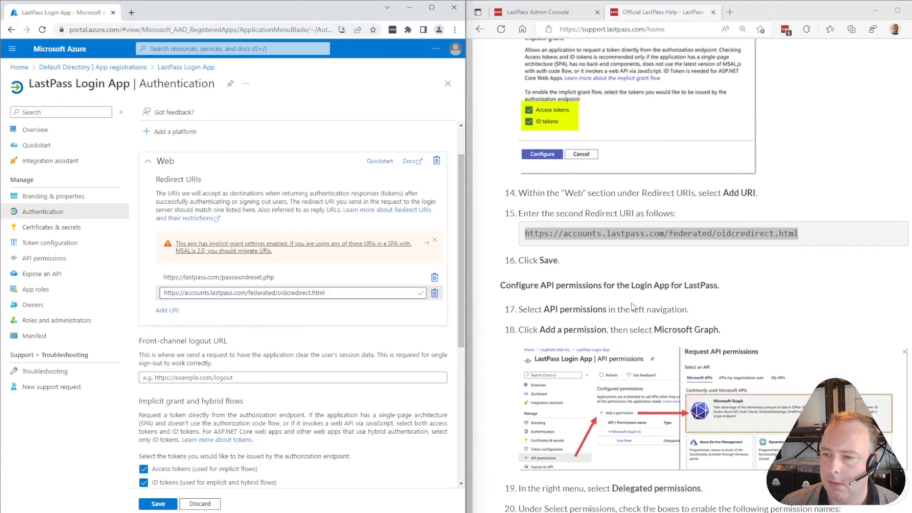
pyautogui.scroll(-1, 237, 404)
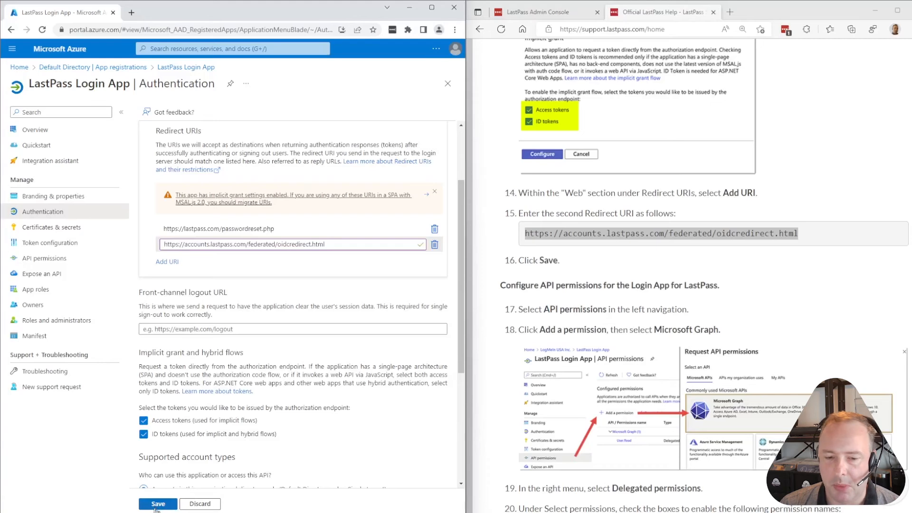
pyautogui.click(158, 504)
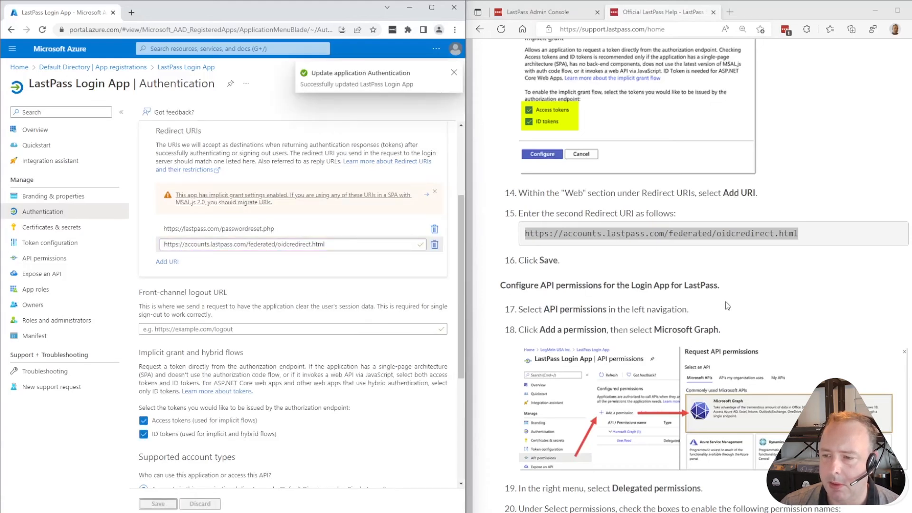
pyautogui.scroll(-2, 725, 301)
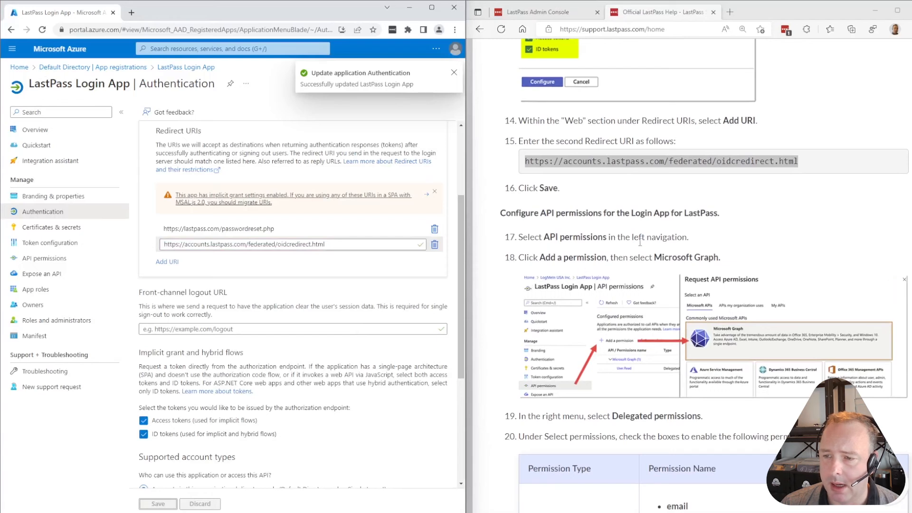
# From API permissions, start a delegated Microsoft Graph permission request
pyautogui.click(45, 259)
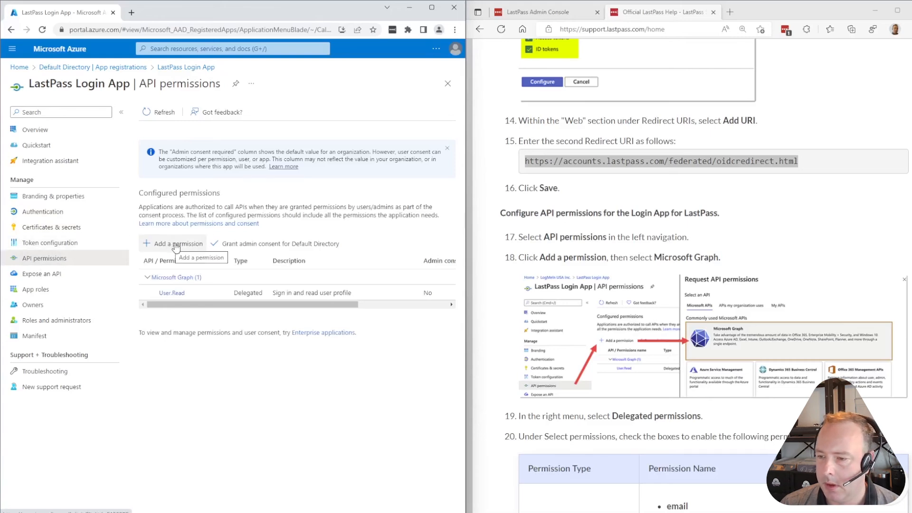
pyautogui.click(177, 244)
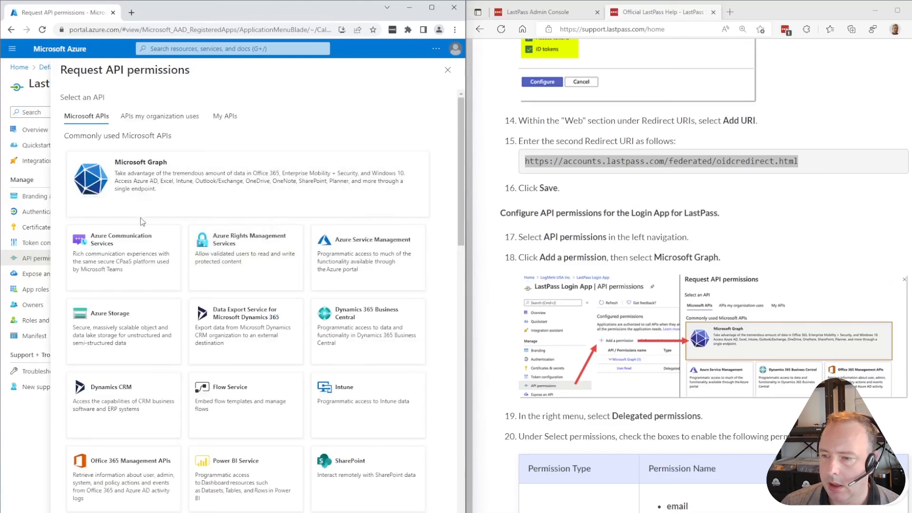
pyautogui.click(150, 179)
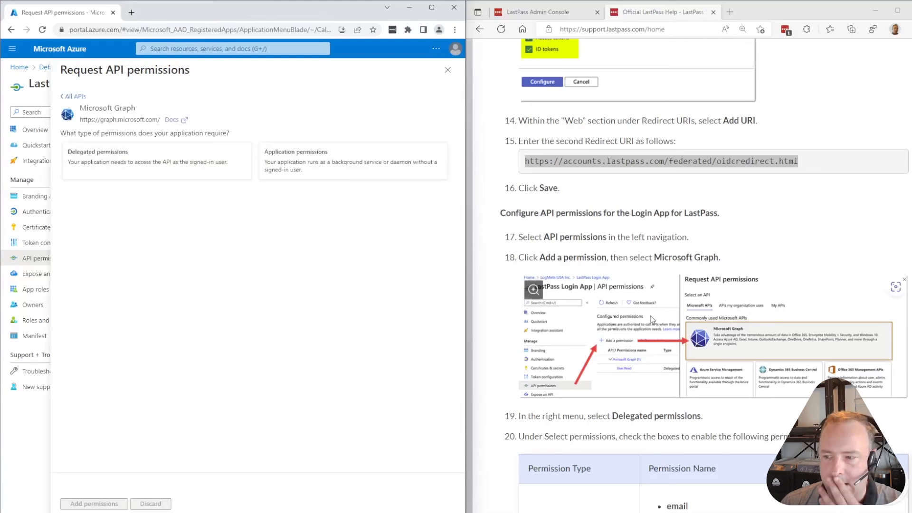
pyautogui.scroll(-5, 652, 323)
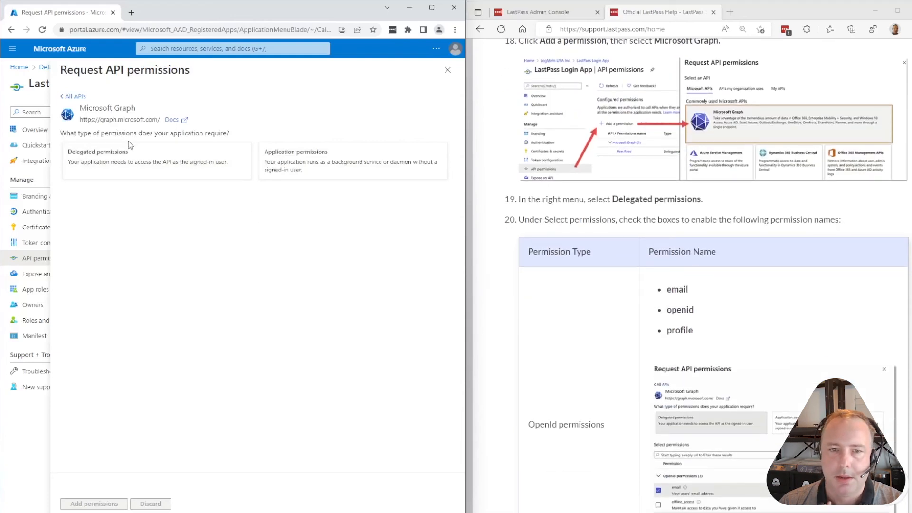
pyautogui.click(133, 165)
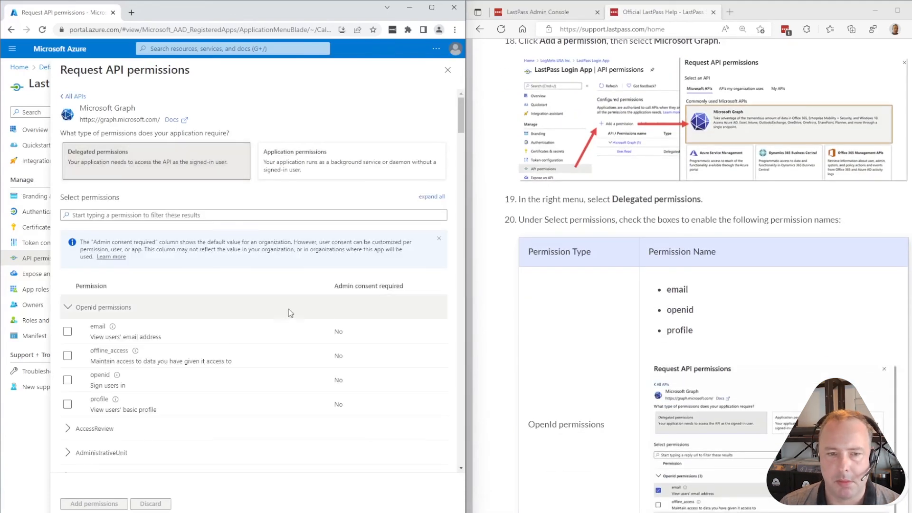
pyautogui.scroll(-1, 289, 309)
pyautogui.scroll(-2, 710, 387)
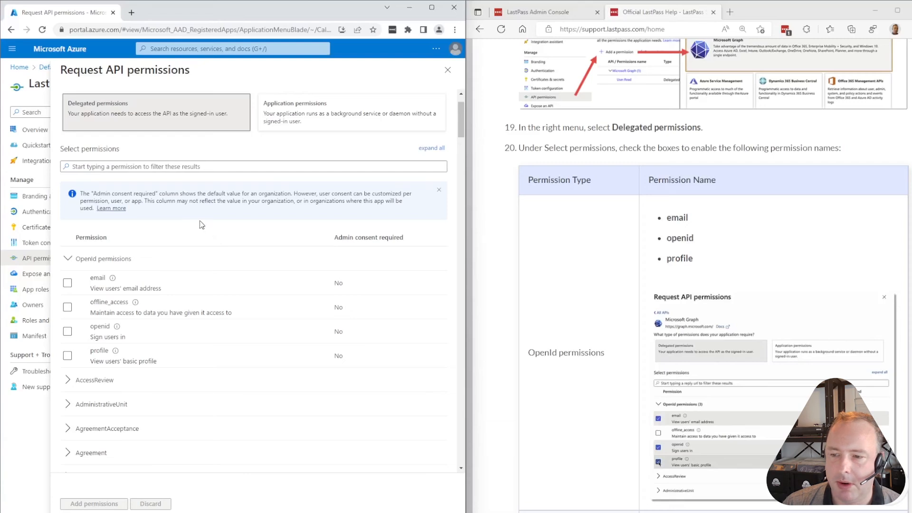
# Check the email, openid and profile permissions
pyautogui.click(67, 284)
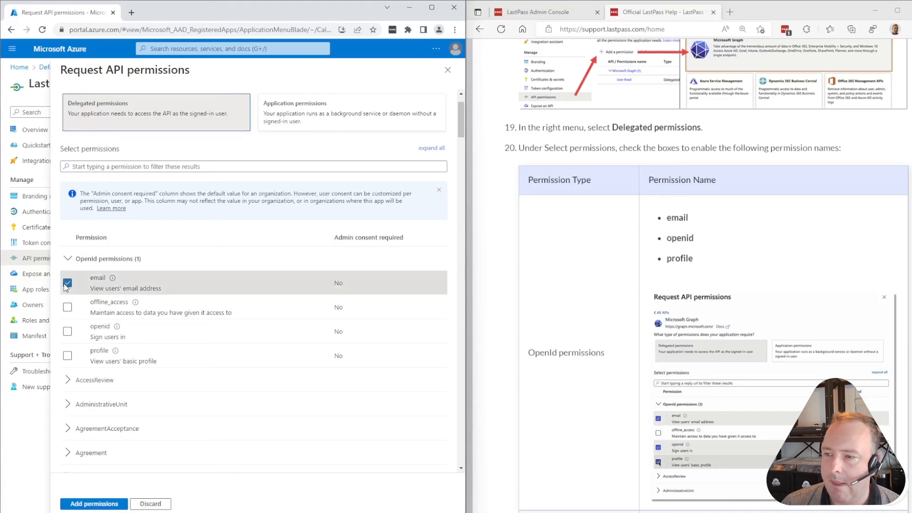
pyautogui.click(68, 332)
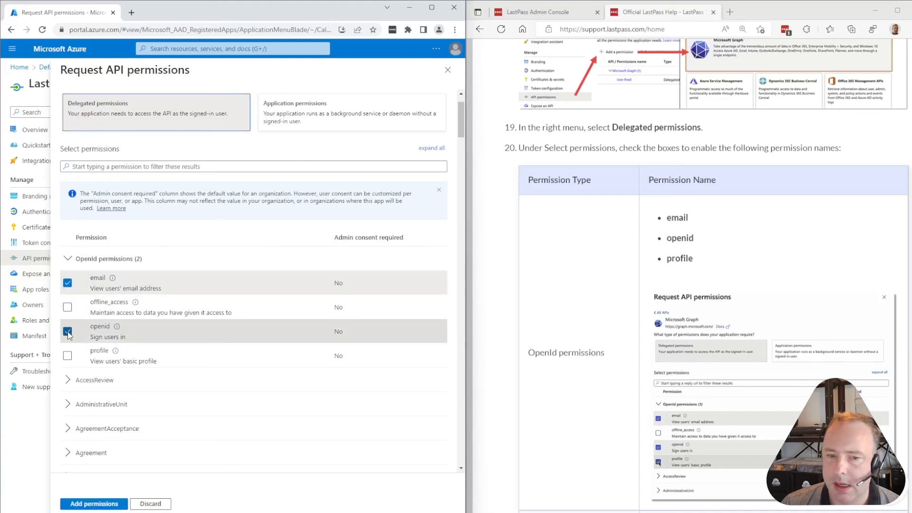
pyautogui.click(67, 357)
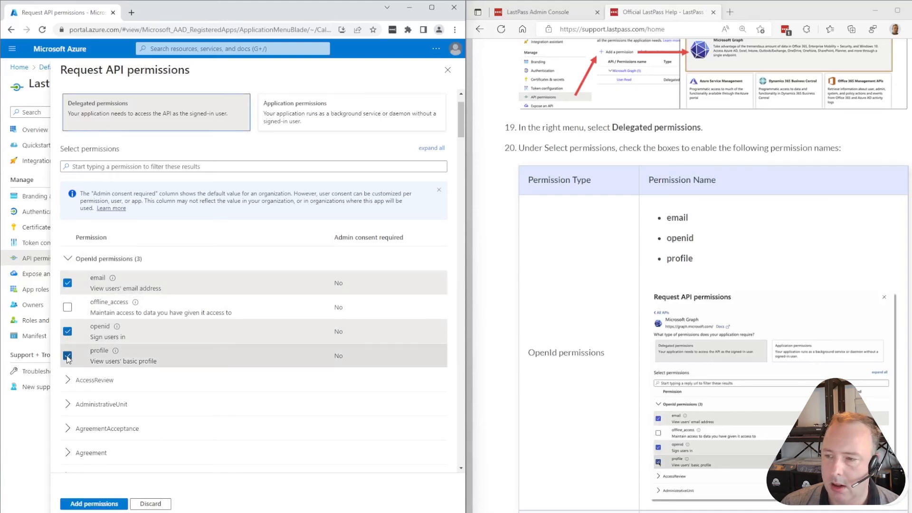
# In the Microsoft Graph User group, check User.ReadWrite next to User.Read
pyautogui.scroll(-3, 683, 341)
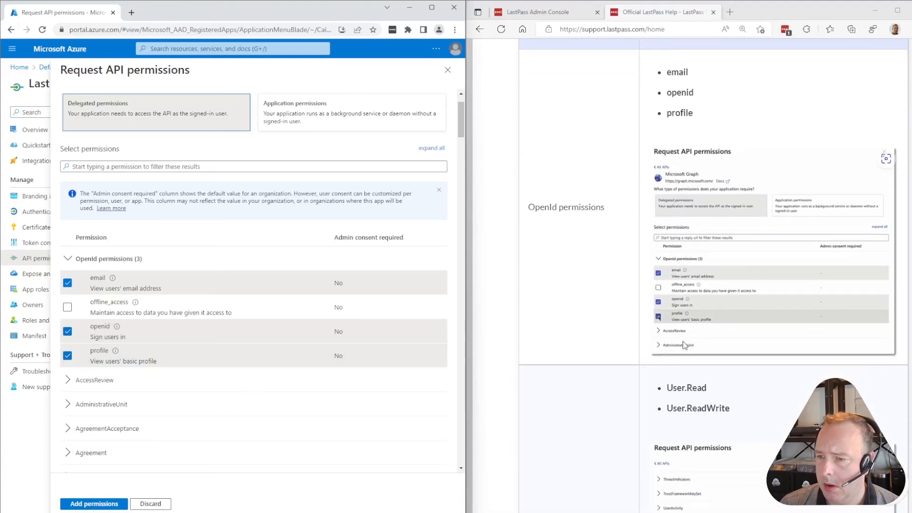
pyautogui.scroll(-5, 683, 342)
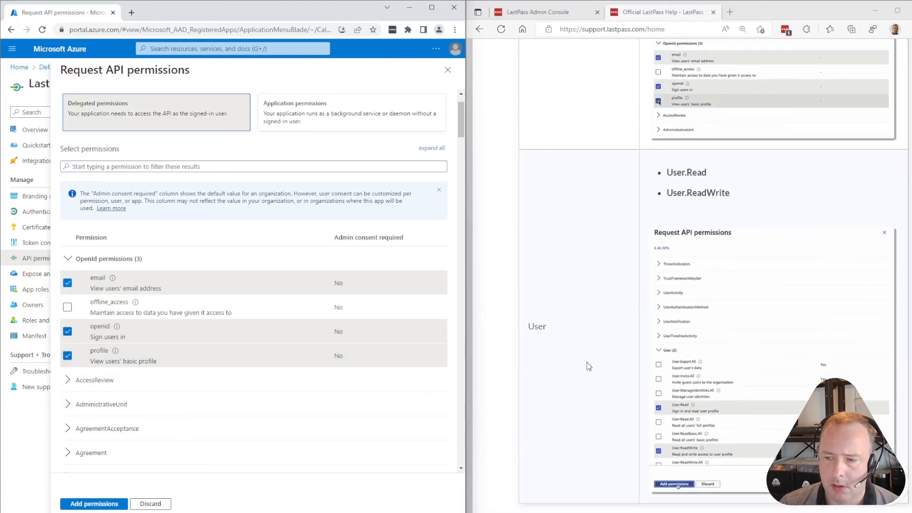
pyautogui.scroll(-10, 172, 398)
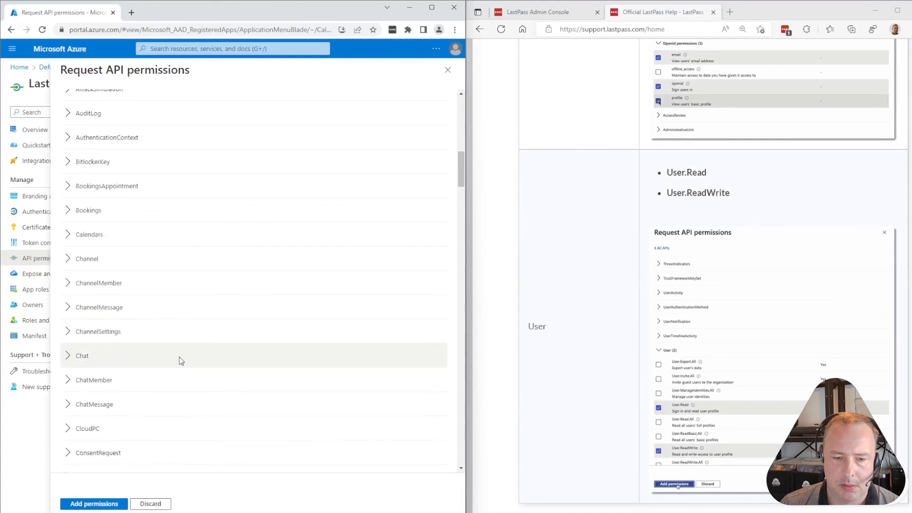
pyautogui.scroll(-10, 180, 356)
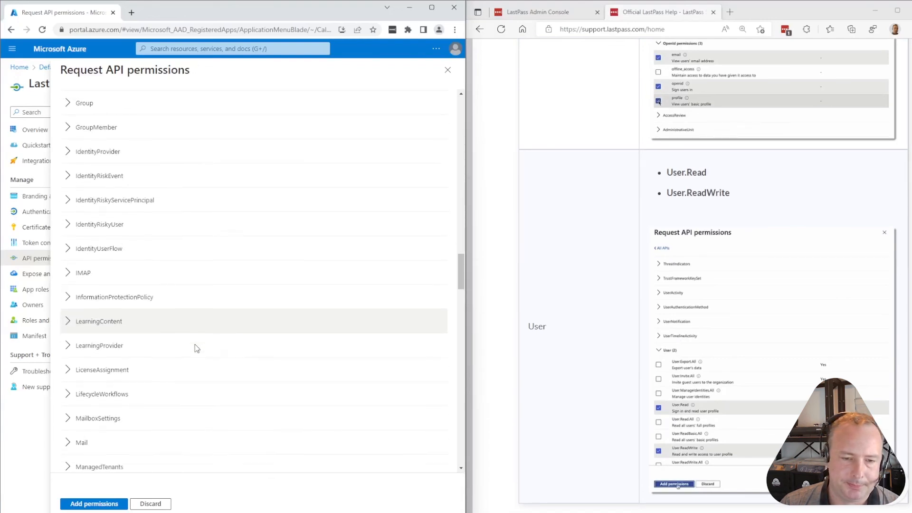
pyautogui.scroll(-10, 195, 348)
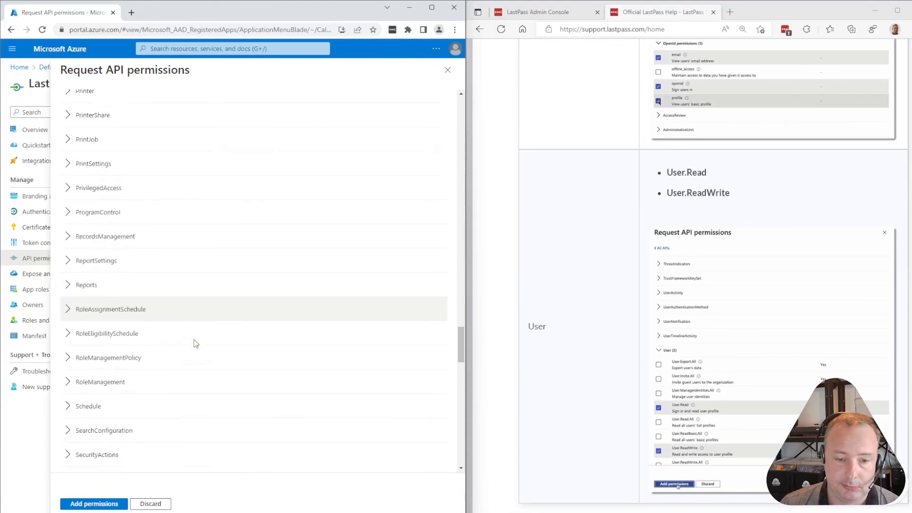
pyautogui.scroll(-10, 195, 343)
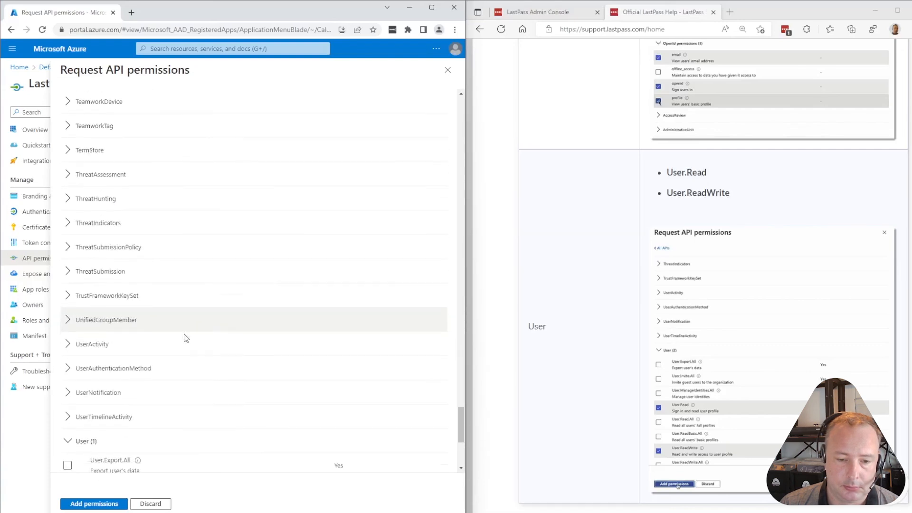
pyautogui.scroll(-3, 186, 338)
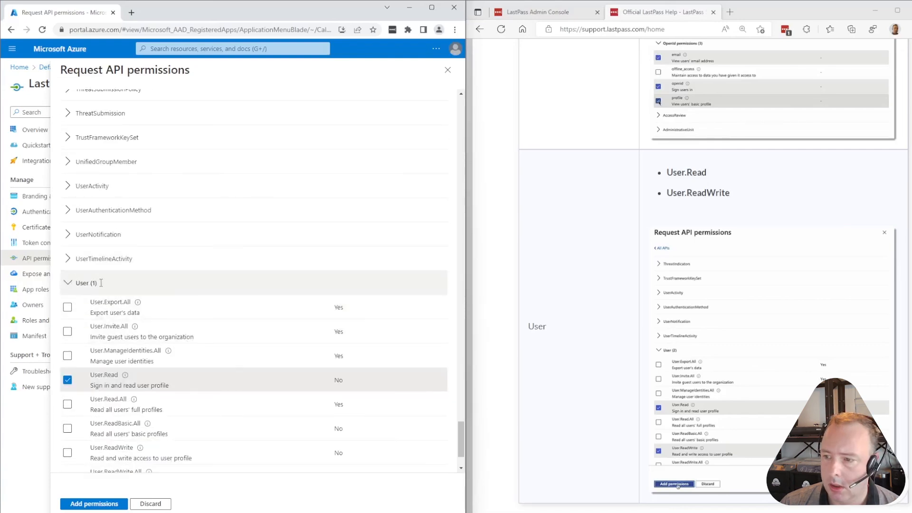
pyautogui.scroll(-1, 141, 406)
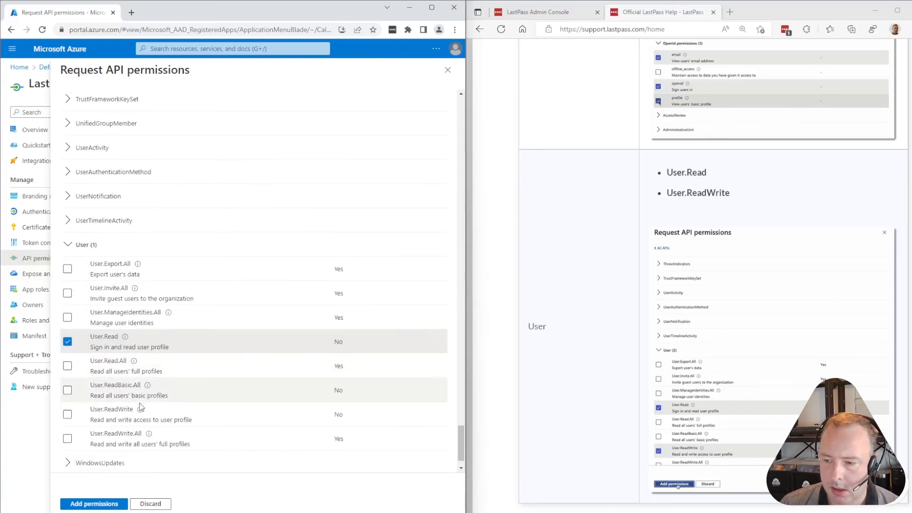
pyautogui.click(68, 404)
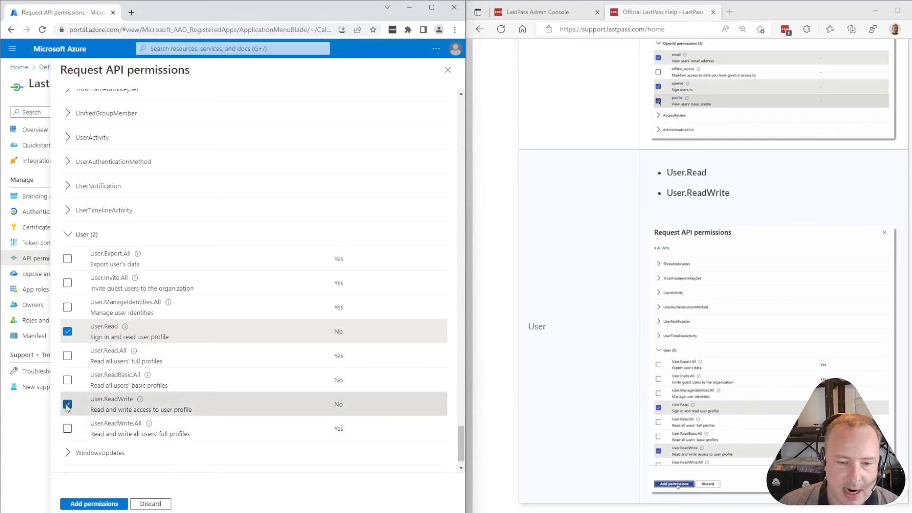
pyautogui.scroll(-5, 640, 304)
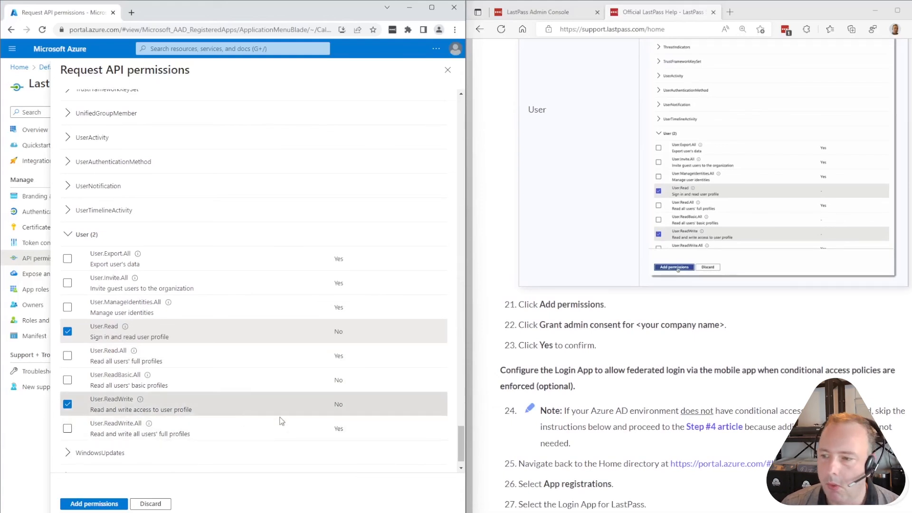
# Add the five selected delegated Graph permissions to LastPass Login App
pyautogui.click(106, 505)
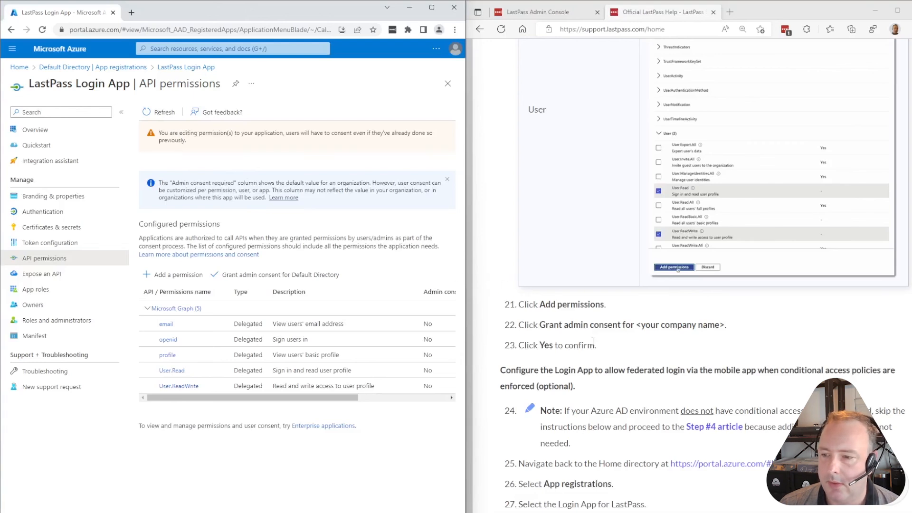
pyautogui.scroll(-2, 593, 342)
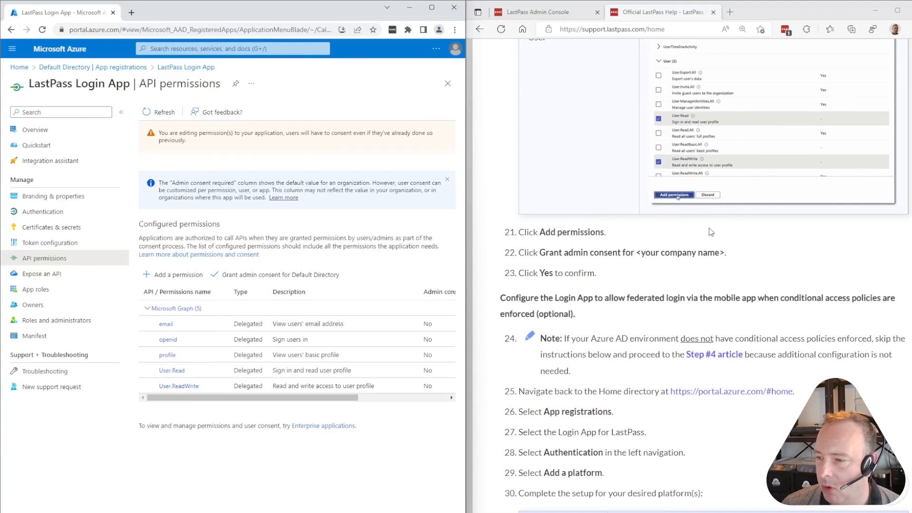
pyautogui.scroll(-2, 734, 239)
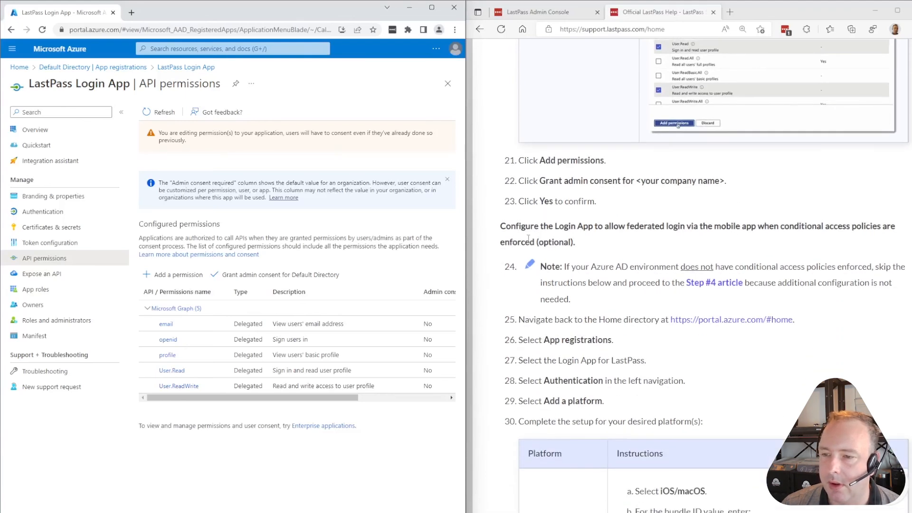
# In the LastPass guide, move past the optional federated mobile login section and open the Step #4 article
pyautogui.moveTo(491, 231); pyautogui.dragTo(585, 244)
pyautogui.click(521, 238)
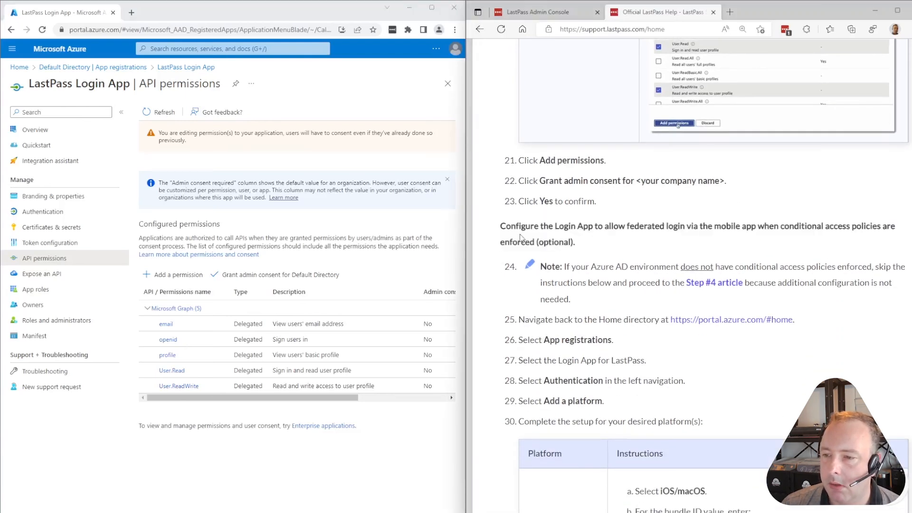
pyautogui.scroll(-2, 555, 228)
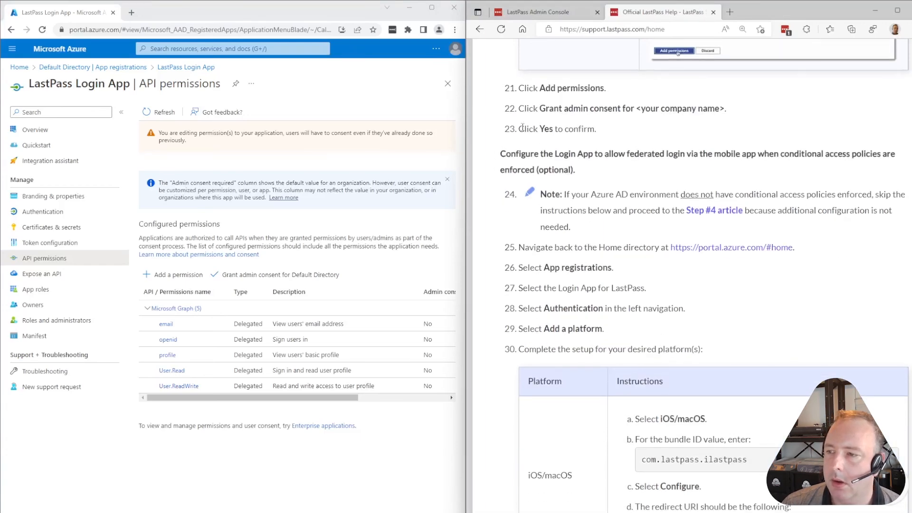
pyautogui.click(726, 211)
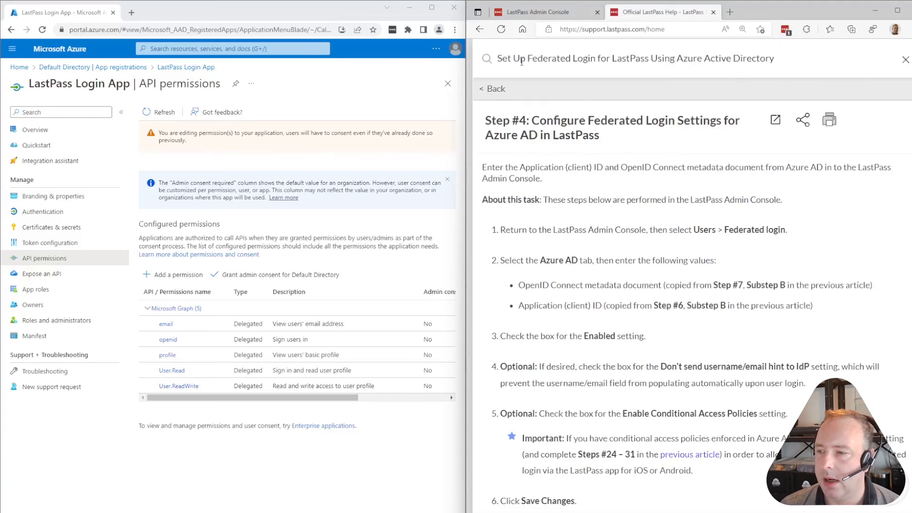
# In the LastPass Admin Console, go to Users > Federated login and expand the Azure AD form
pyautogui.click(535, 13)
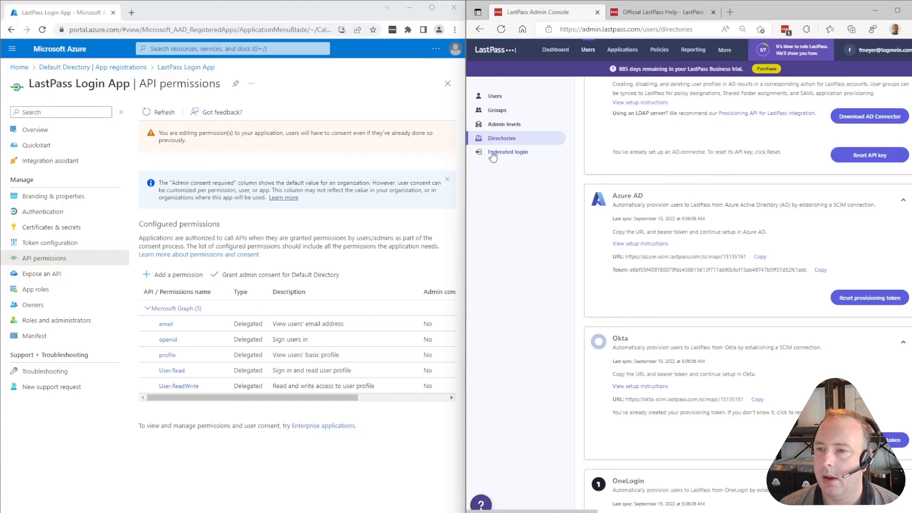
pyautogui.click(593, 50)
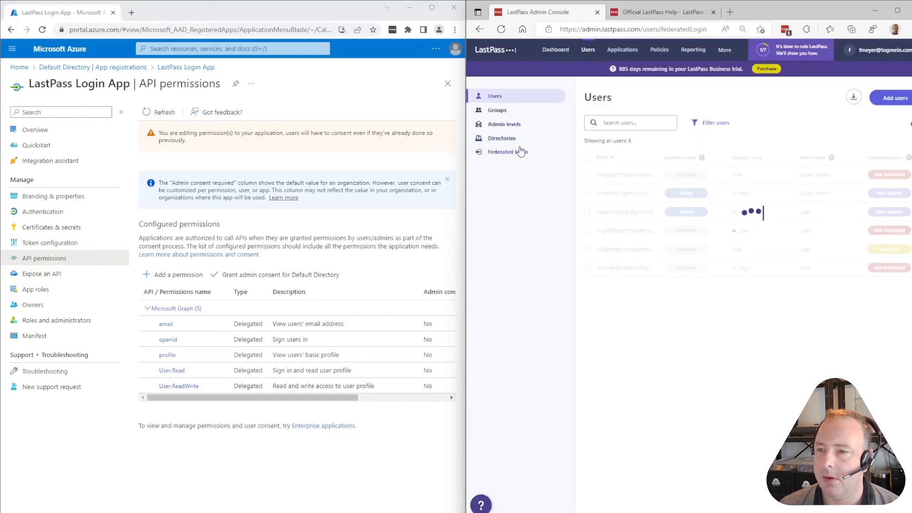
pyautogui.click(520, 152)
pyautogui.click(661, 208)
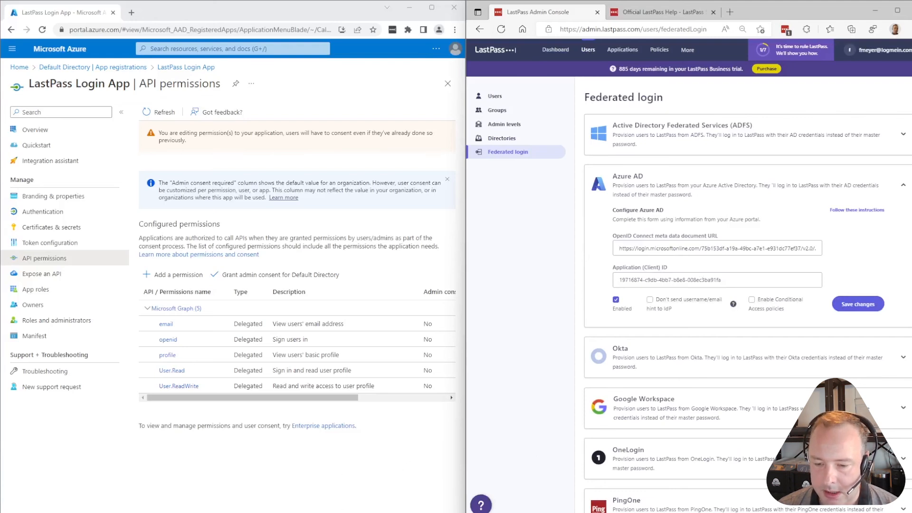
# Place the Notepad++ notes beside the form and select the new application client ID
pyautogui.click(505, 509)
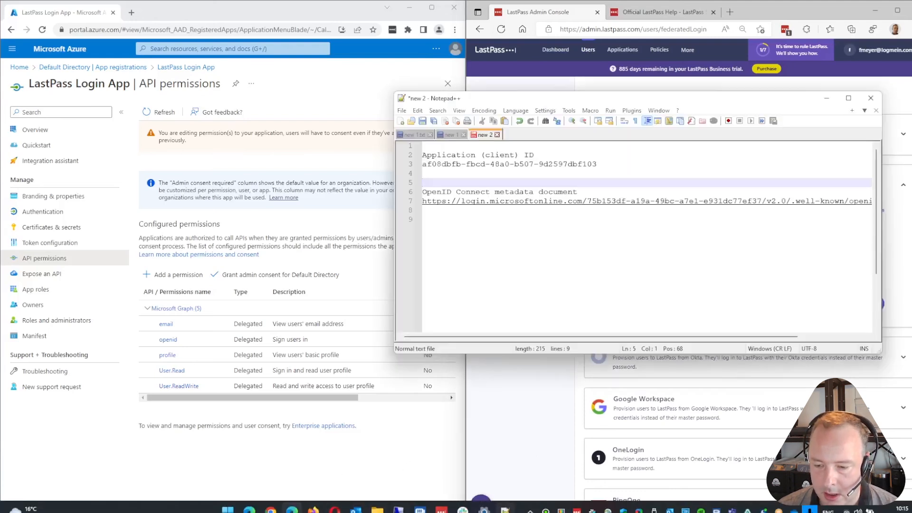
pyautogui.moveTo(700, 102); pyautogui.dragTo(304, 77)
pyautogui.moveTo(200, 138); pyautogui.dragTo(11, 141)
pyautogui.hotkey('ctrl', 'c')
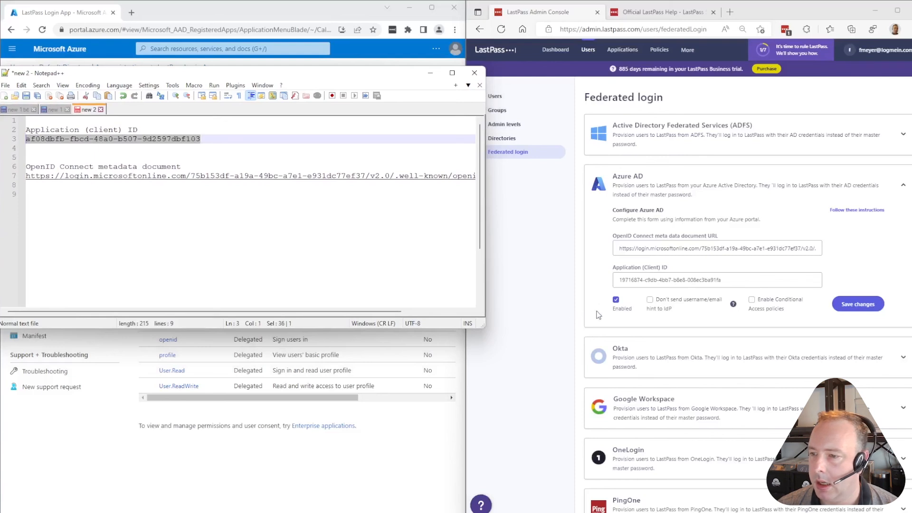
# Paste the new client ID and the OpenID Connect metadata URL into the Azure AD fields
pyautogui.click(719, 279)
pyautogui.hotkey('ctrl', 'a')
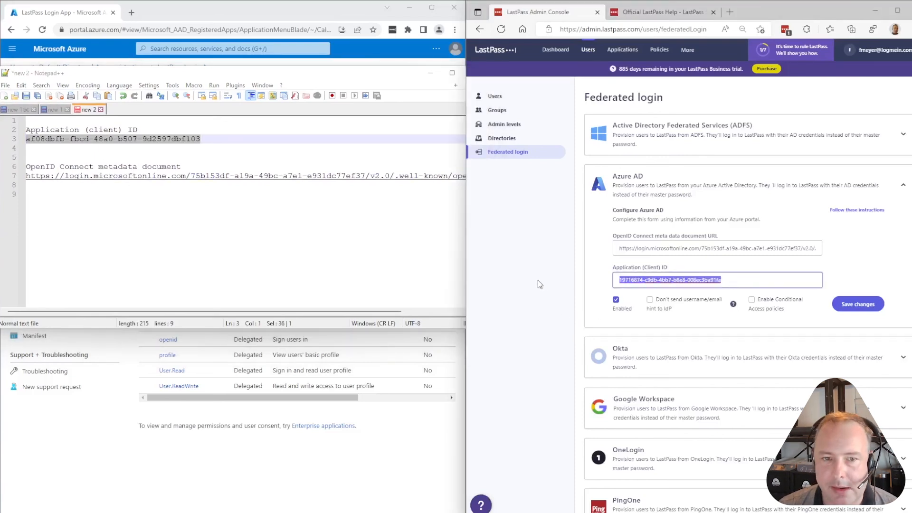
pyautogui.hotkey('ctrl', 'v')
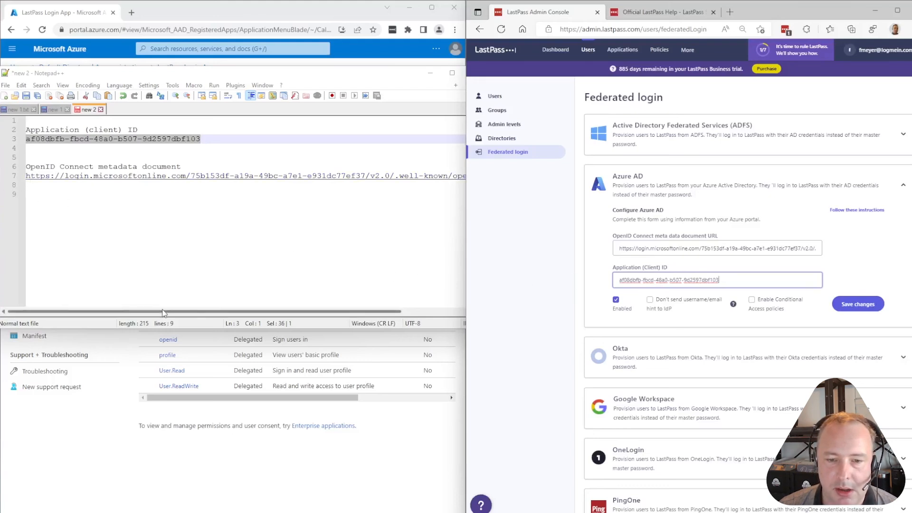
pyautogui.moveTo(223, 311); pyautogui.dragTo(297, 311)
pyautogui.moveTo(476, 176); pyautogui.dragTo(26, 167)
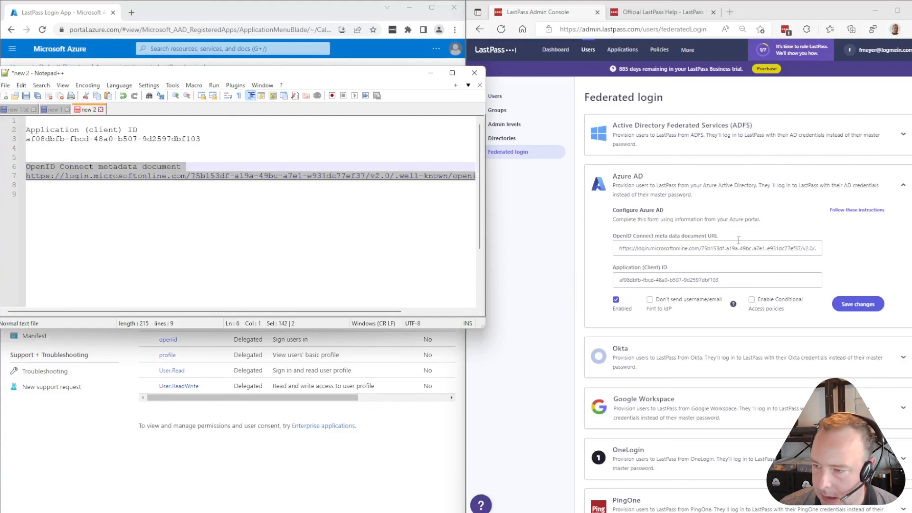
pyautogui.click(722, 248)
pyautogui.hotkey('ctrl', 'a')
pyautogui.hotkey('ctrl', 'v')
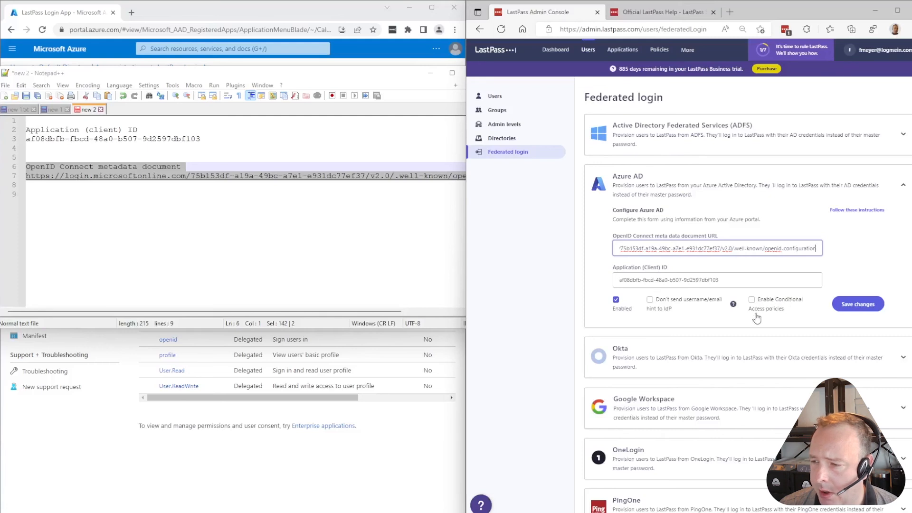
# Save, then strip the stray heading text from the metadata URL and save again
pyautogui.click(859, 304)
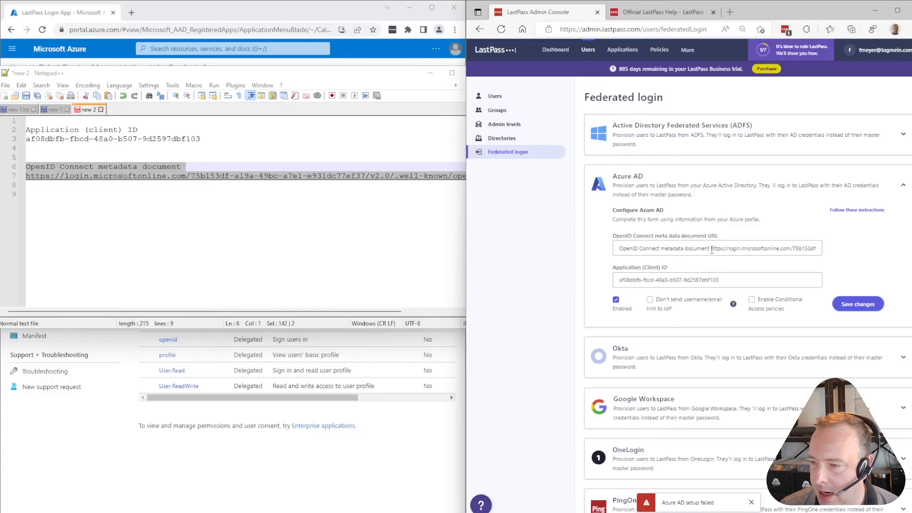
pyautogui.moveTo(712, 250); pyautogui.dragTo(592, 247)
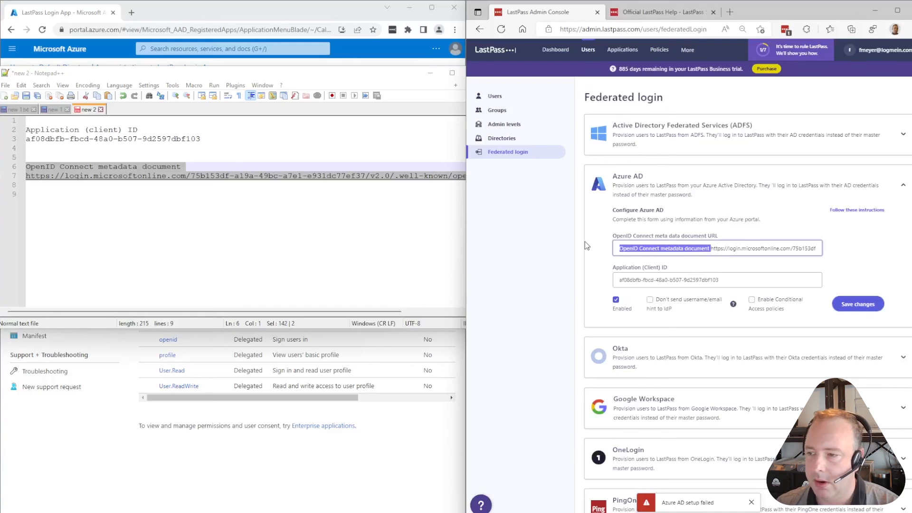
pyautogui.press('BackSpace')
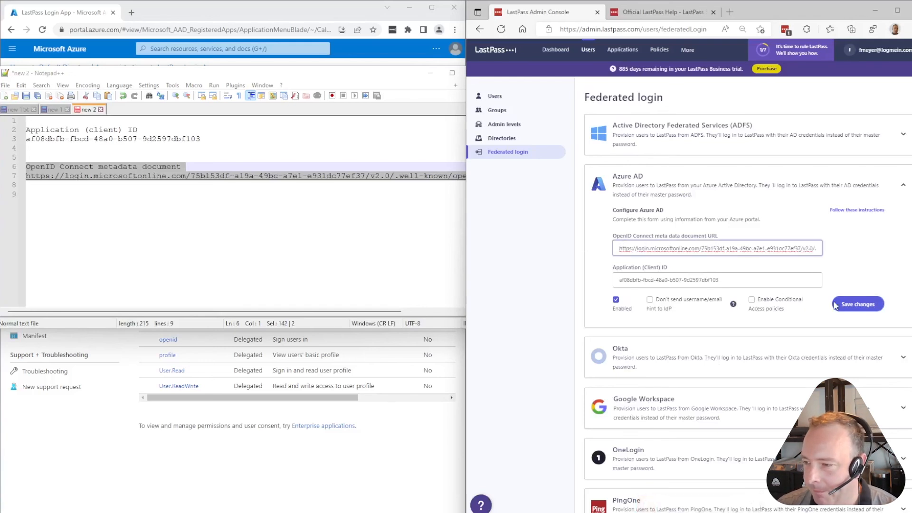
pyautogui.click(856, 306)
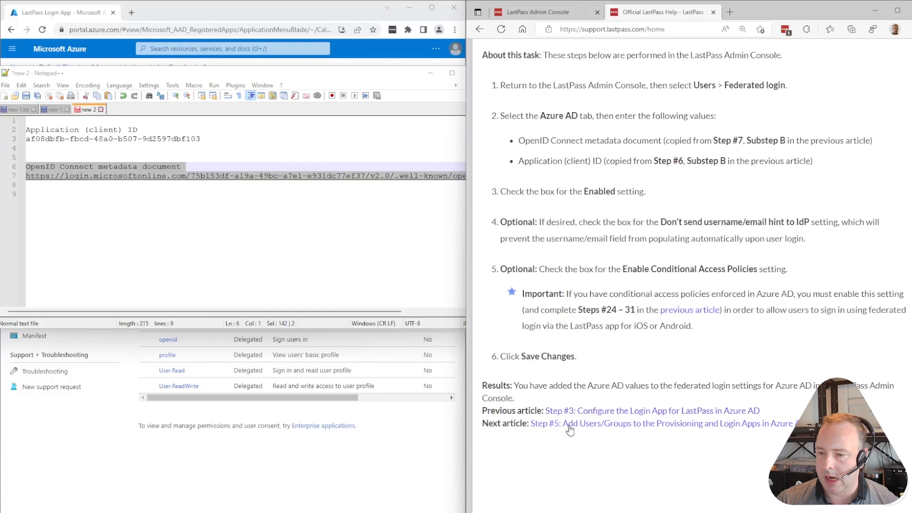
# Open and read the Step #5 help article on assigning users and groups
pyautogui.click(630, 427)
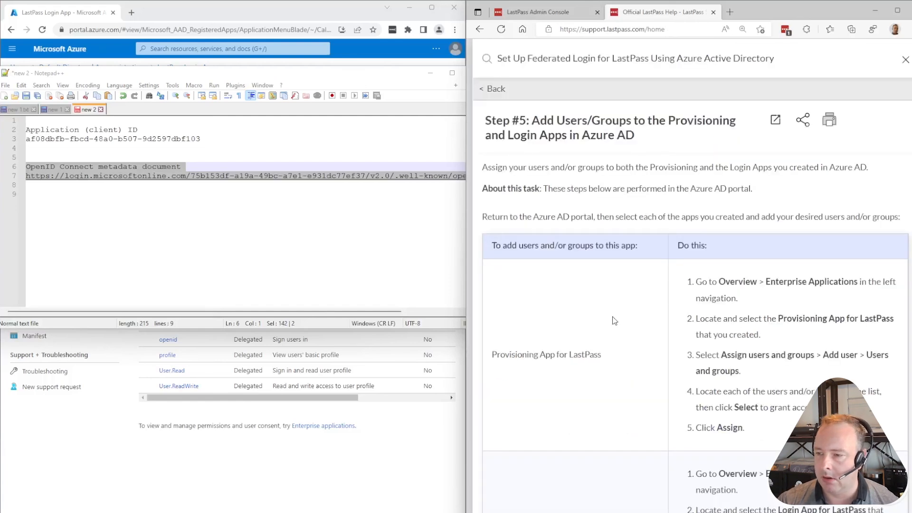
pyautogui.scroll(-2, 619, 248)
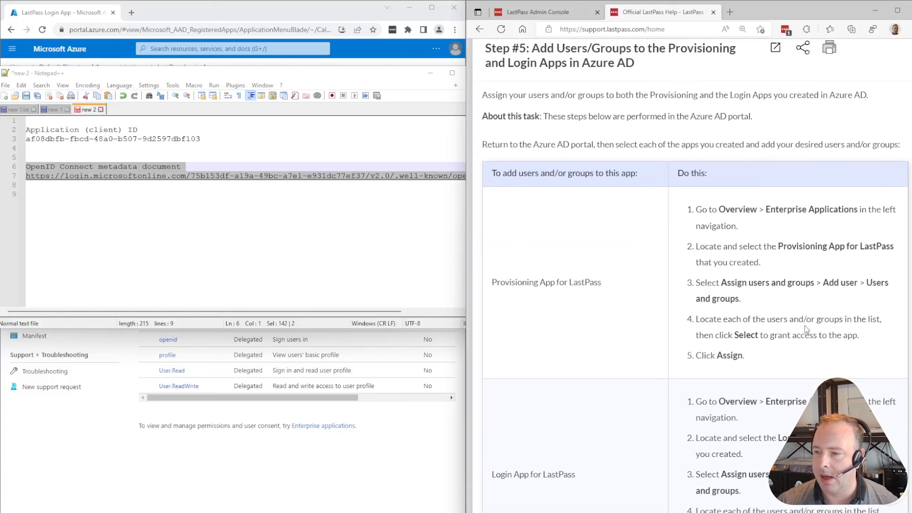
pyautogui.scroll(-6, 806, 329)
pyautogui.scroll(-3, 723, 297)
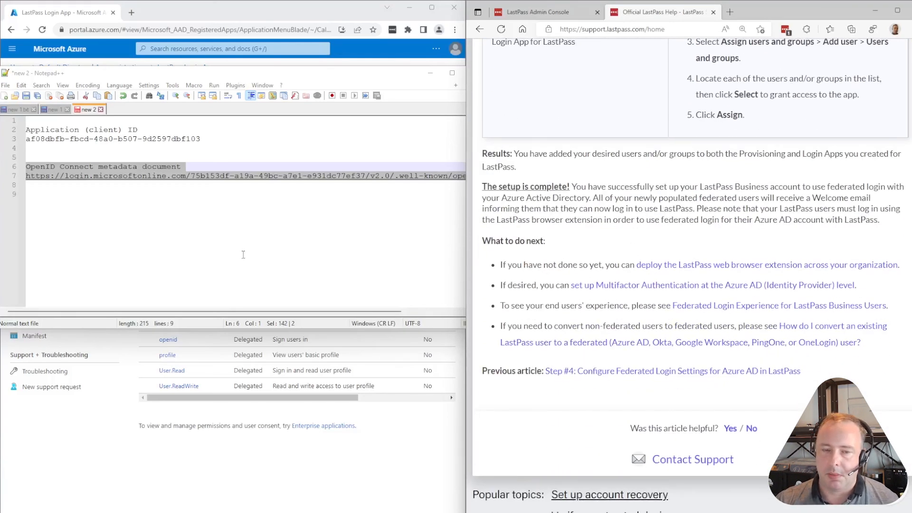
# In Azure, go Home > Azure Active Directory > Enterprise applications
pyautogui.click(431, 73)
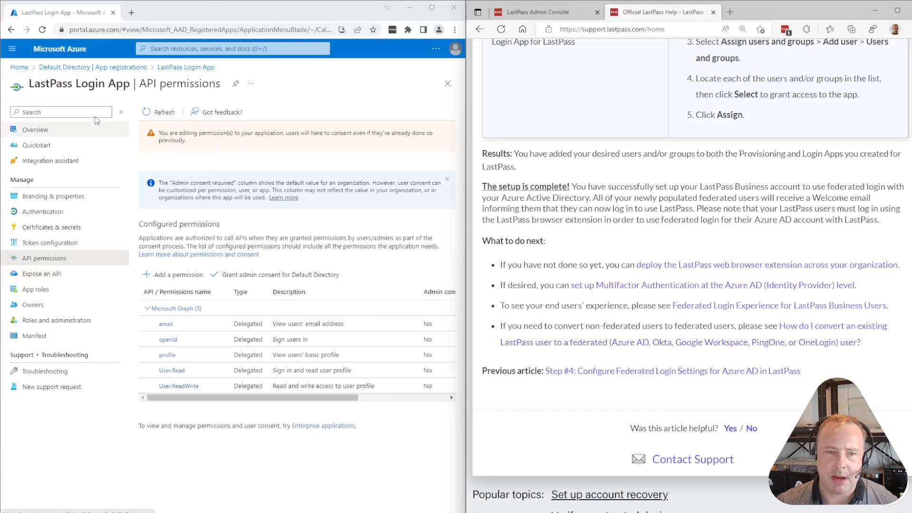
pyautogui.click(19, 67)
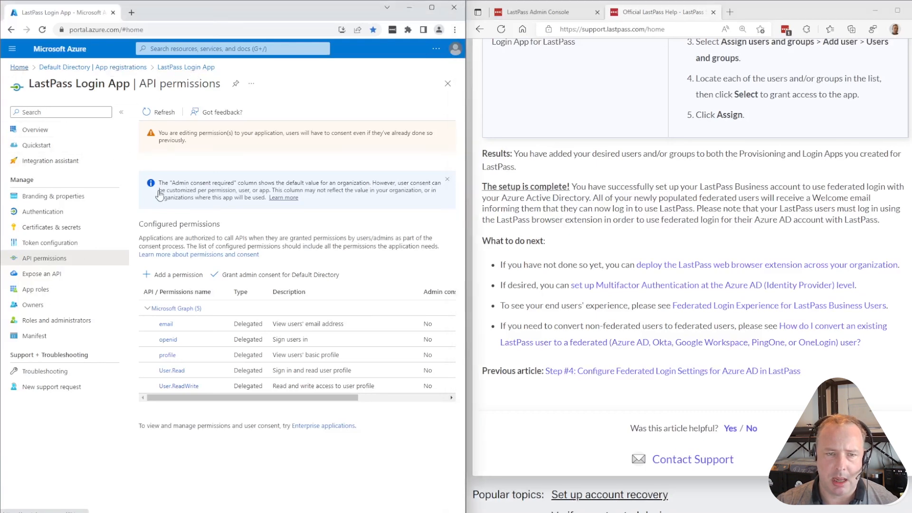
pyautogui.click(113, 107)
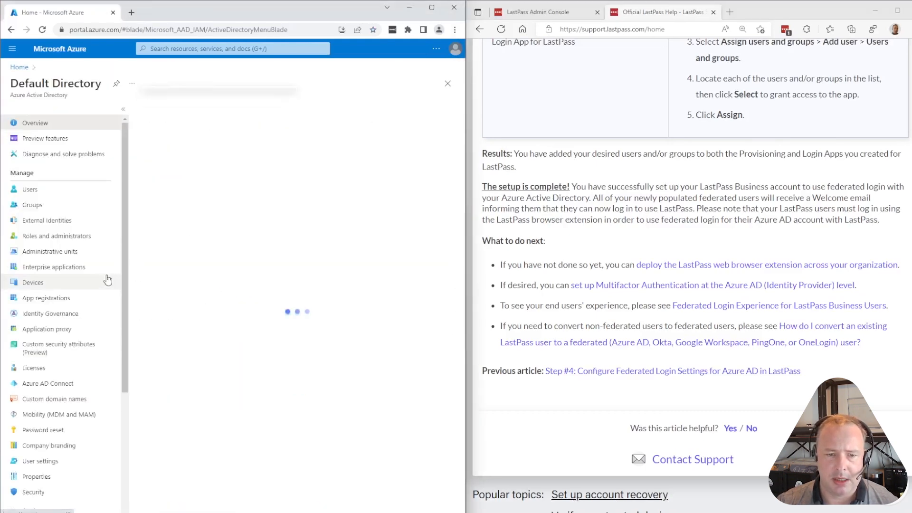
pyautogui.click(43, 267)
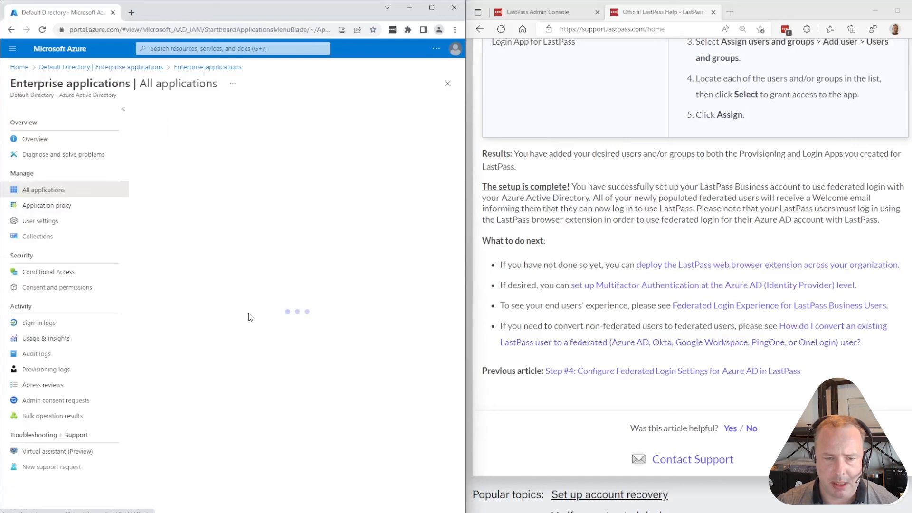